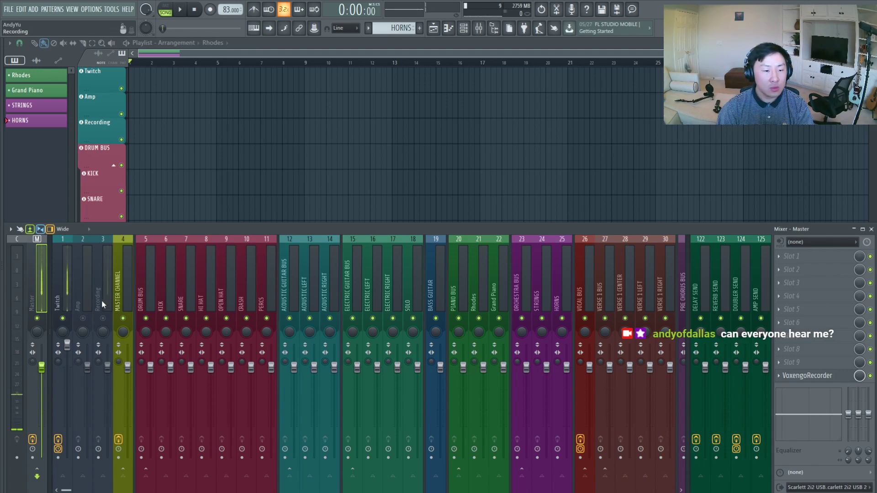
Inspect the VoxengoRecorder plug-in on the Master mixer track and close its window.
left_click(62, 287)
left_click(46, 283)
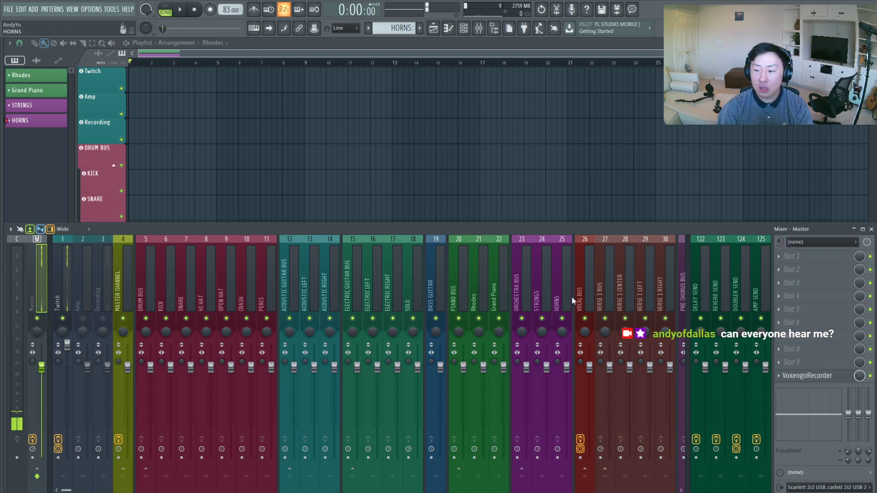
left_click(797, 375)
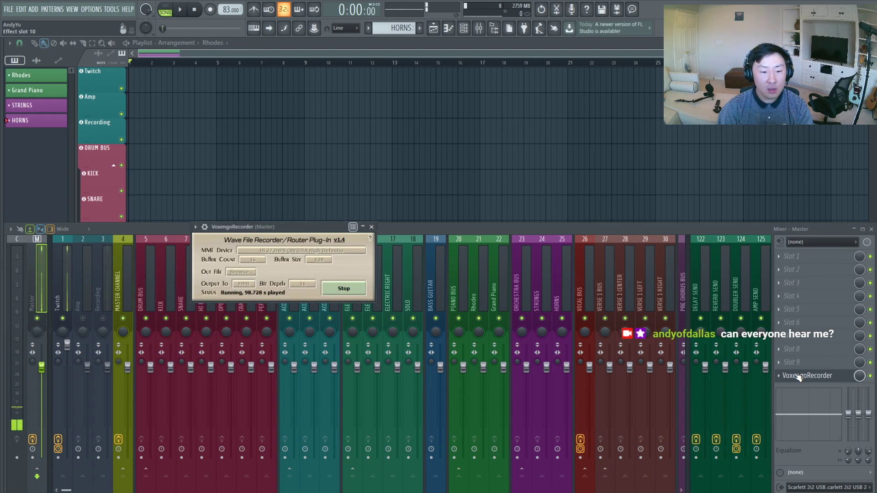
left_click(797, 376)
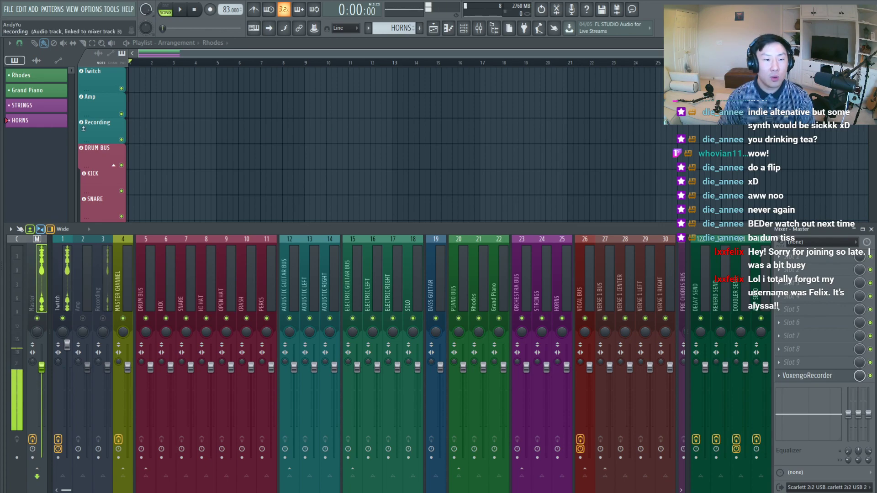
Hide the mixer and record a quiet first microphone take on the playlist's Recording track.
key("F9")
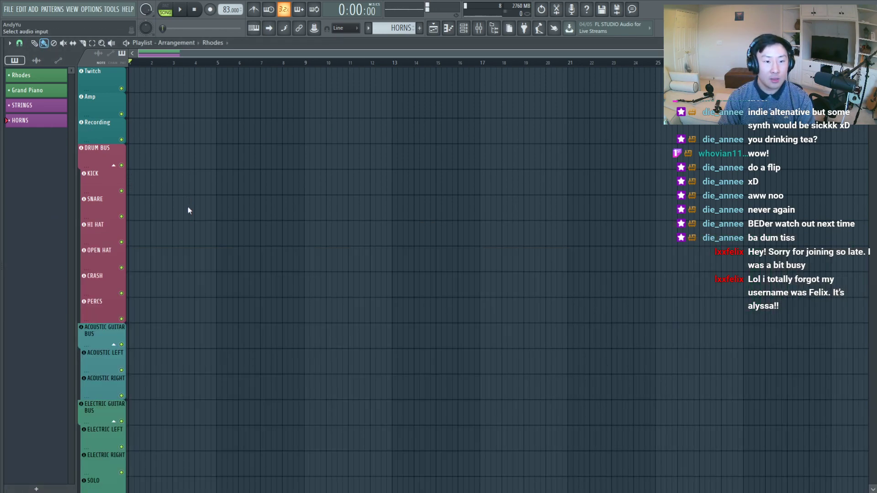
left_click(210, 11)
key("space")
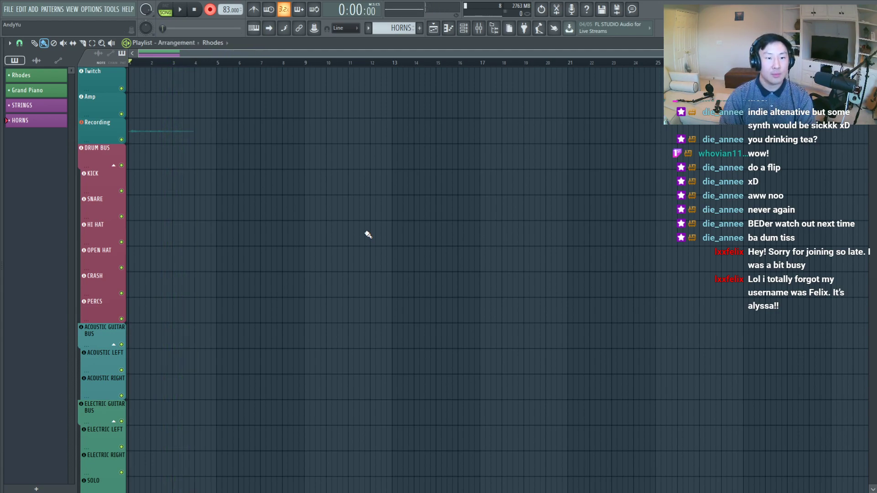
key("space")
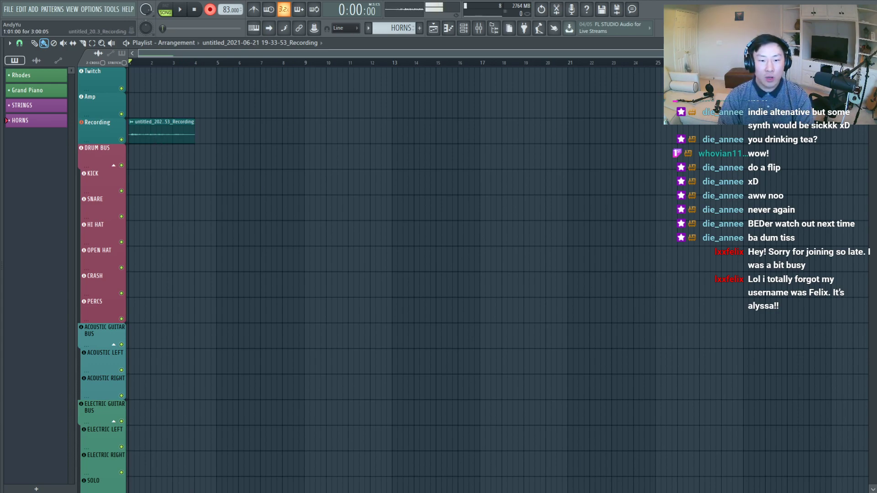
Normalize the first take on the Recording track and switch Normalize off again.
double_click(160, 133)
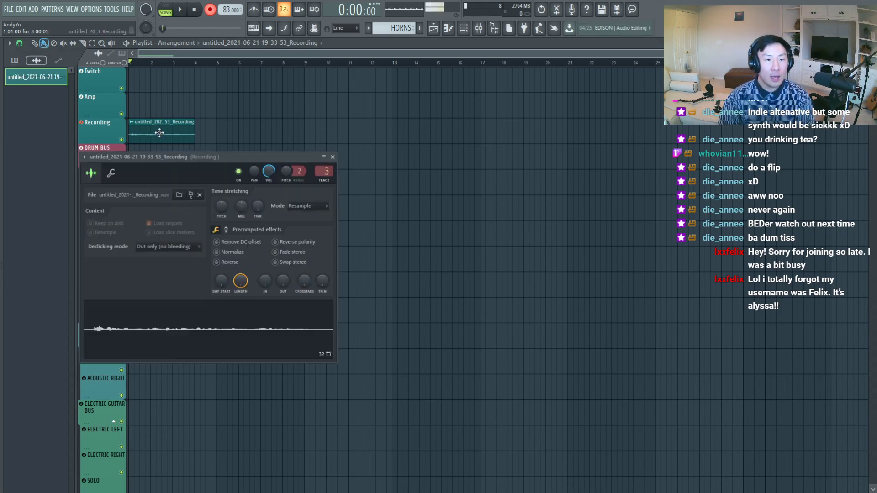
left_click(216, 252)
key("Escape")
scroll(111, 186, "up", 10)
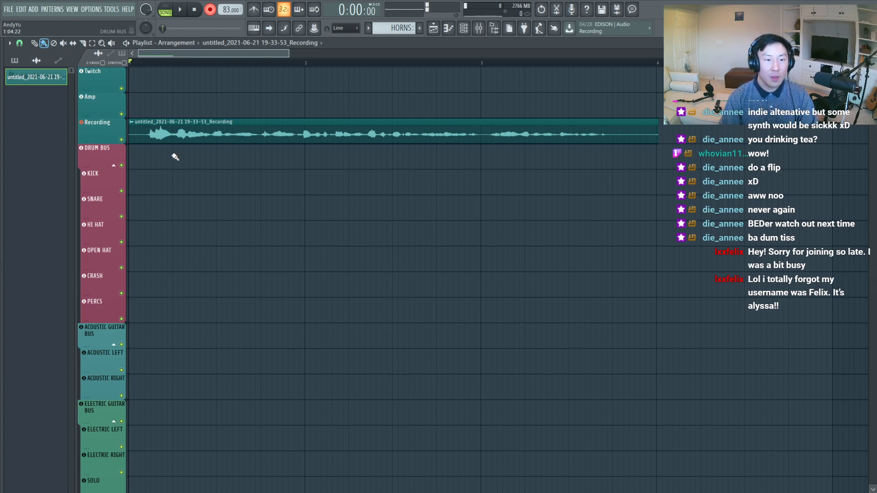
double_click(242, 134)
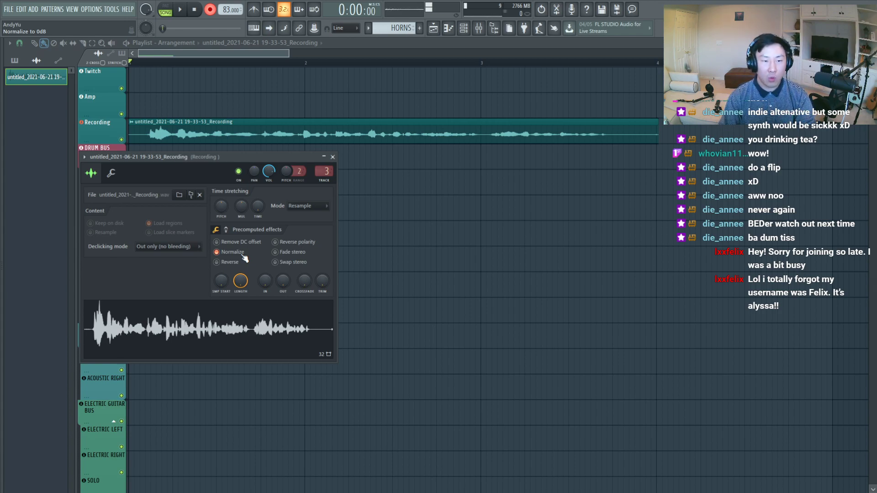
left_click(333, 156)
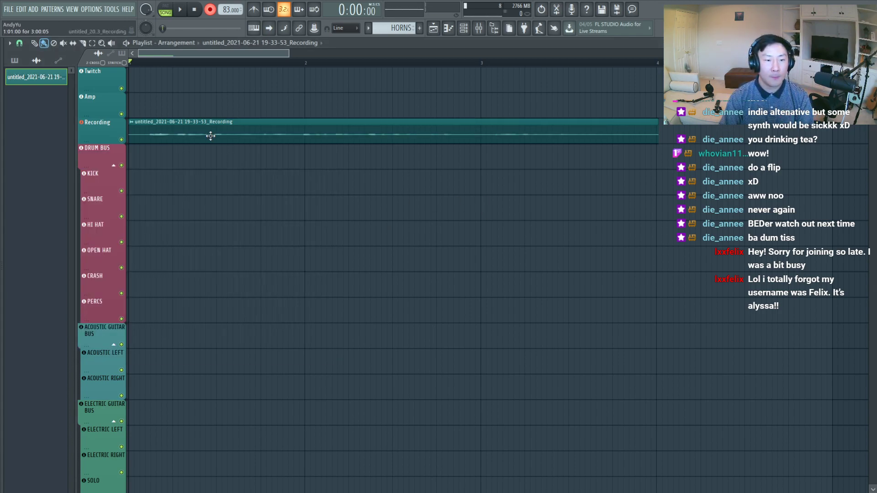
Move the first take from the Recording track to the KICK track and mute that track.
left_click_drag(209, 135, 137, 170)
left_click(121, 191)
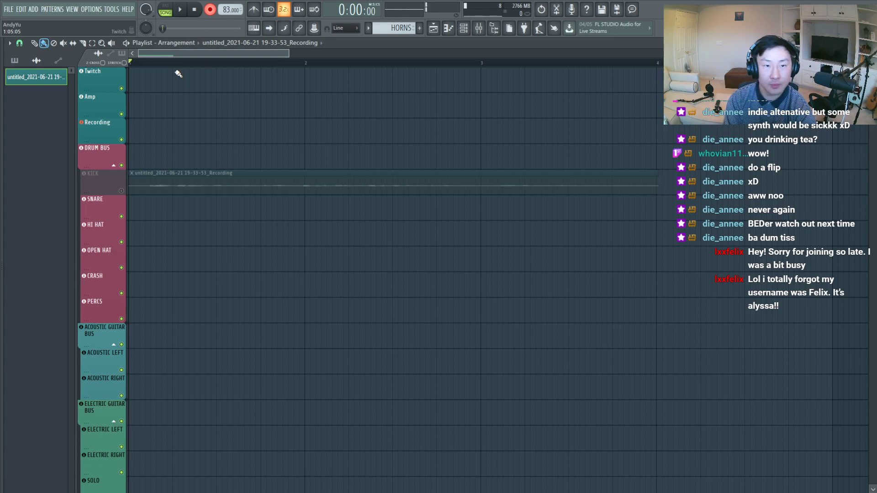
Turn off the recording countdown, record a louder second take on the Recording track and disarm recording.
left_click(287, 11)
key("space")
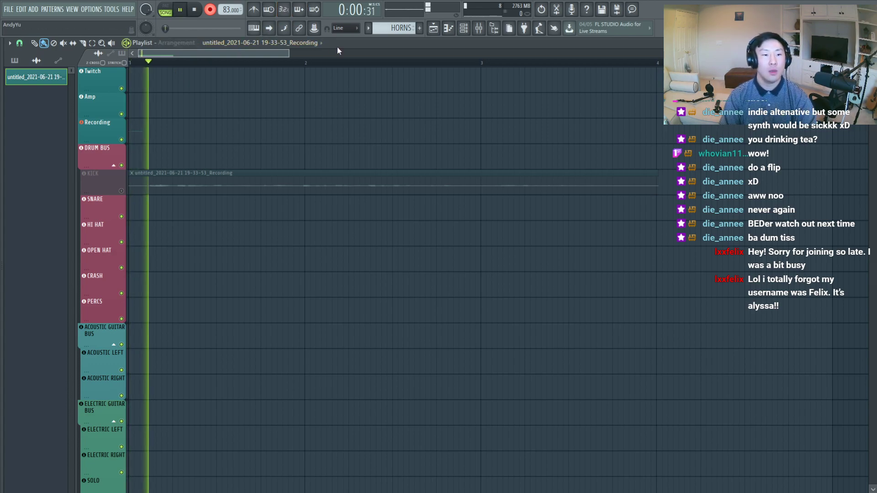
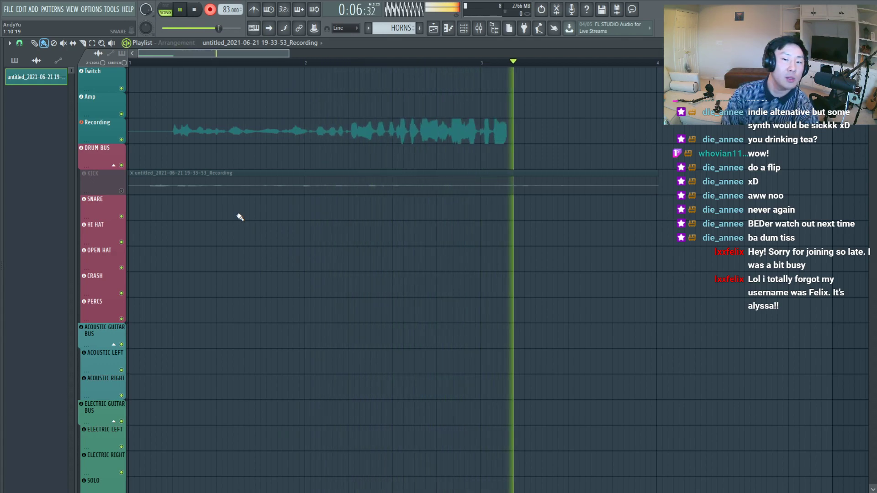
key("space")
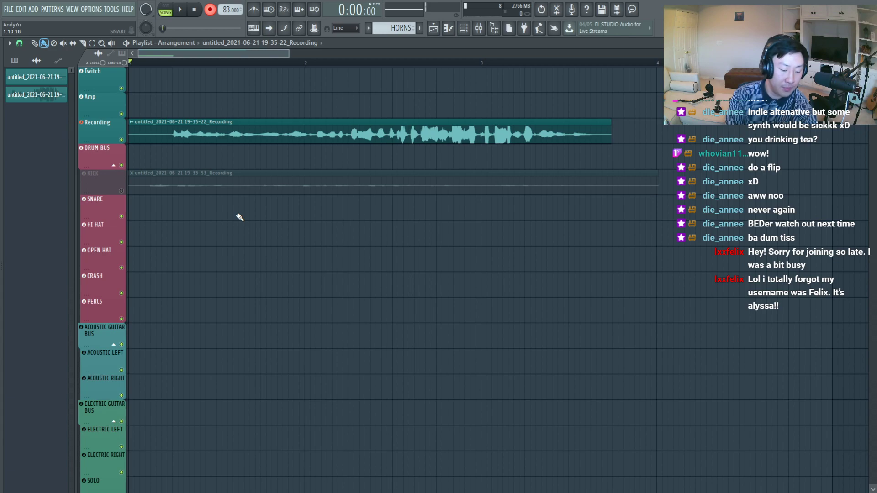
left_click(210, 9)
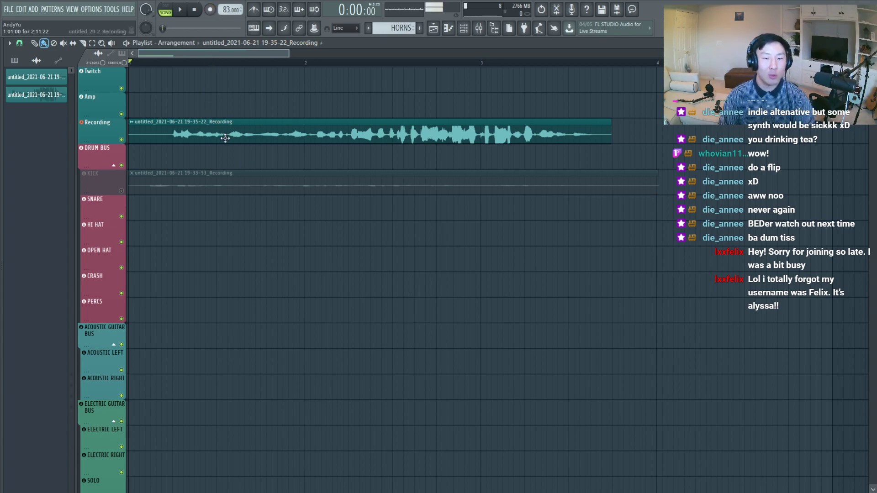
Move the second take to the SNARE track and unmute the KICK track.
left_click_drag(224, 139, 197, 219)
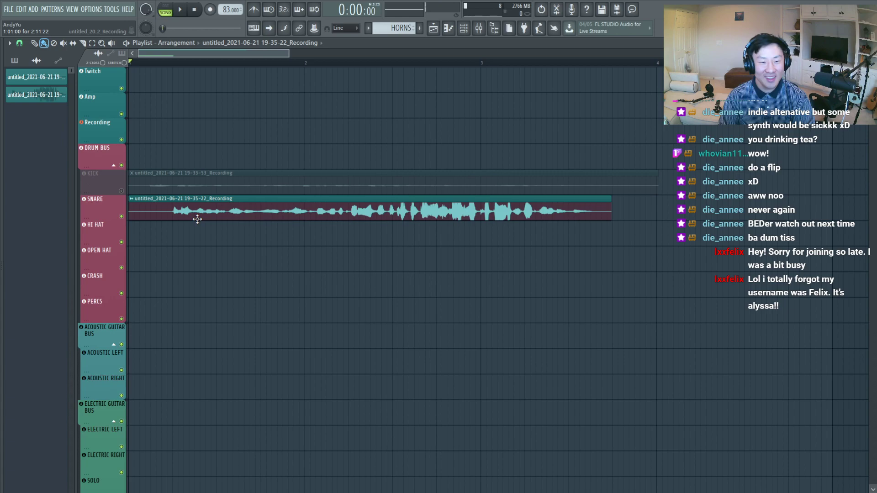
left_click(122, 192)
Apply Normalize to the first take on the KICK track and close its channel settings.
double_click(215, 186)
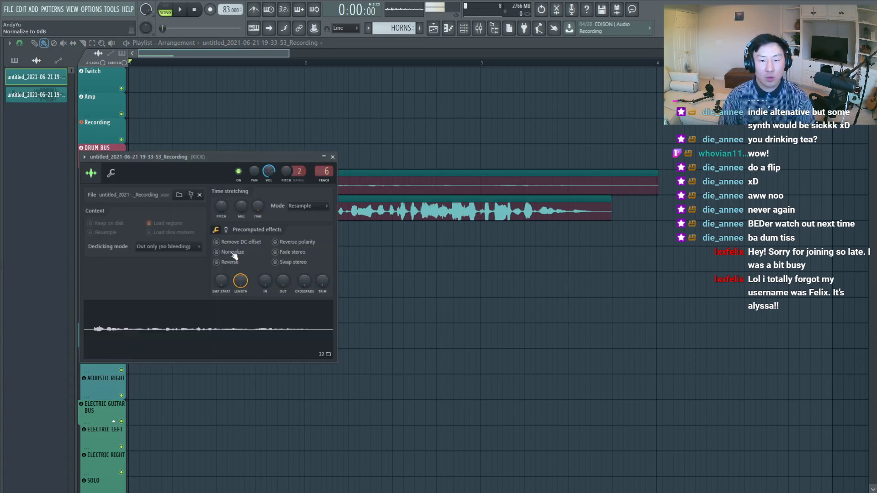
left_click(235, 253)
right_click(436, 258)
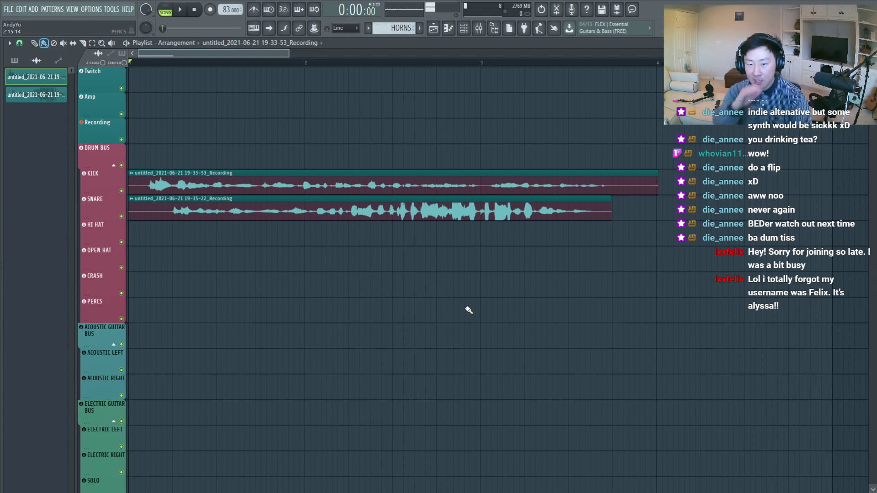
Compare the waveform peaks of the normalized KICK take and the louder SNARE take in their channel settings.
double_click(213, 179)
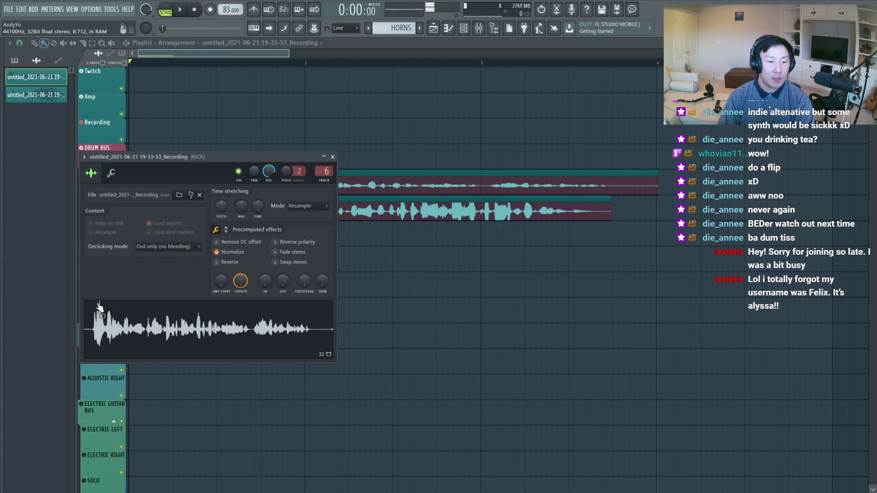
key("Escape")
left_click(448, 215)
double_click(448, 215)
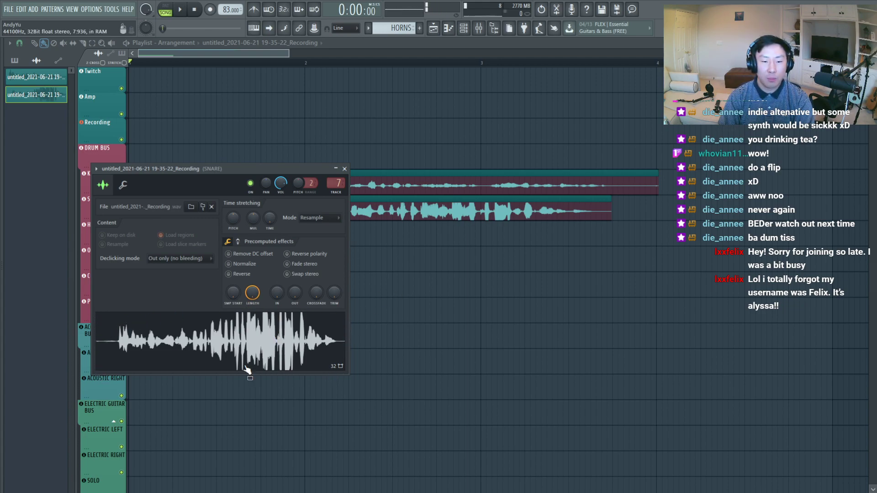
key("Escape")
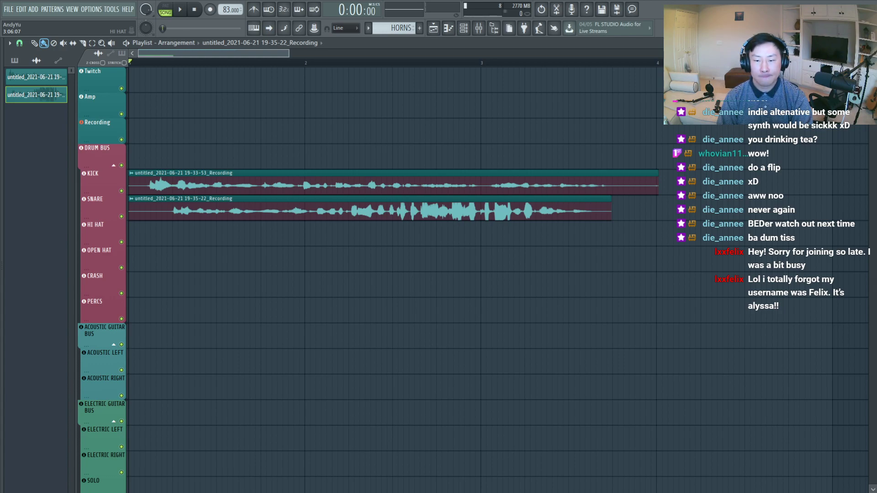
Switch the playlist to the Draw tool and select the DRUM BUS track in the mixer.
left_click(34, 43)
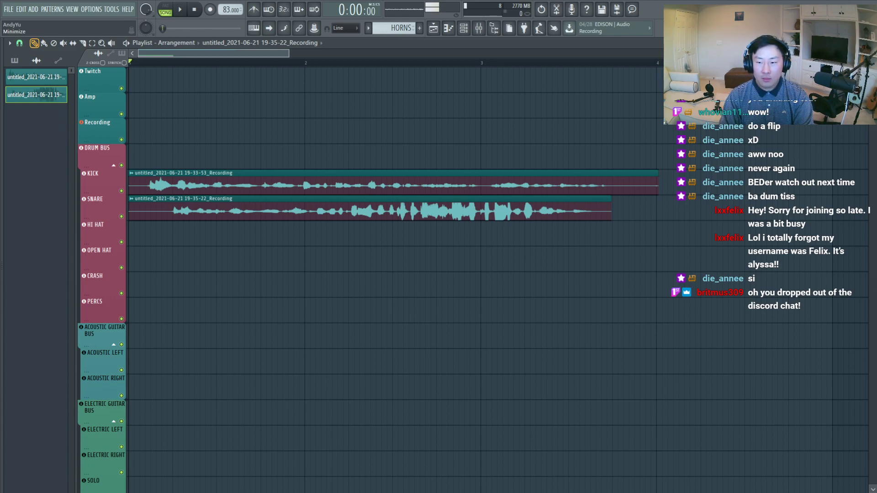
key("F9")
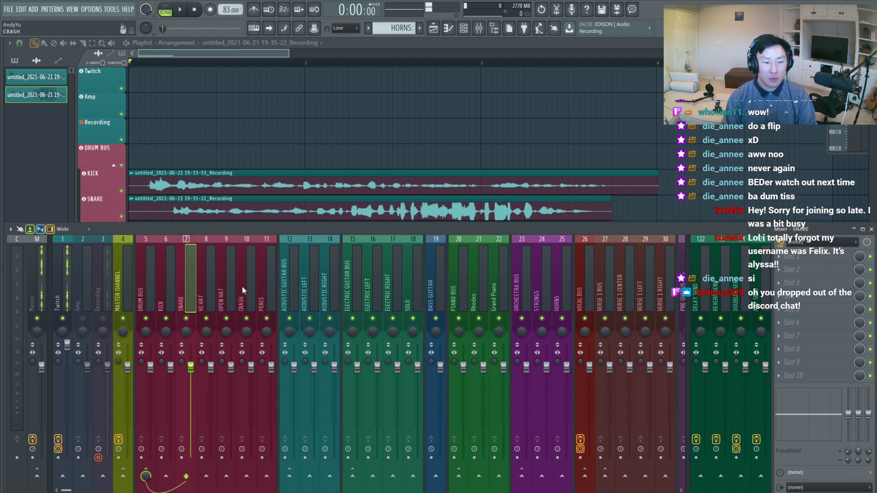
left_click(147, 296)
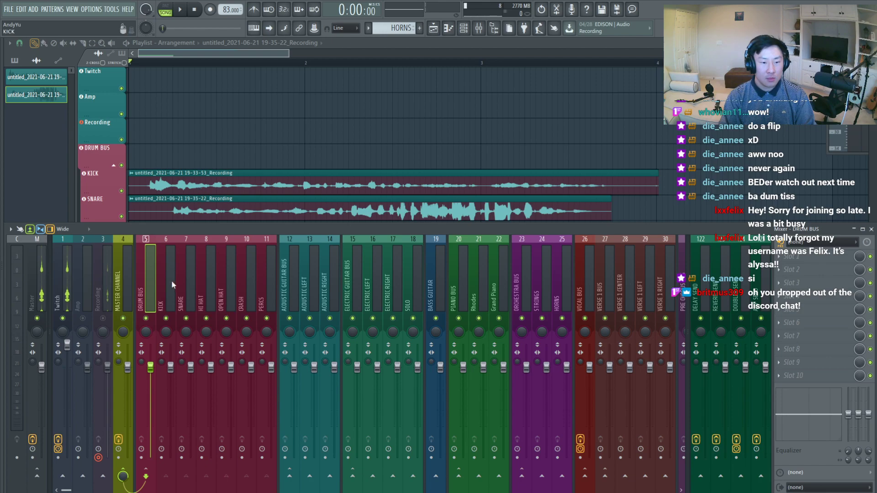
Select both recorded takes and move them together from the drum tracks down to the vocal tracks.
left_click(376, 153)
left_click_drag(352, 167, 346, 211)
scroll(268, 216, "down", 1)
scroll(246, 207, "down", 5)
scroll(243, 218, "up", 3)
left_click_drag(199, 140, 172, 356)
scroll(191, 226, "down", 6)
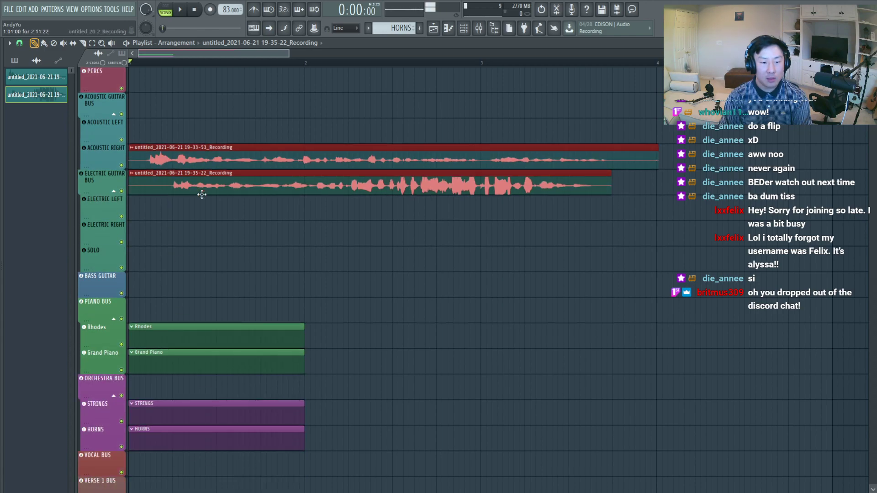
scroll(200, 178, "down", 3)
left_click_drag(188, 116, 146, 470)
left_click(363, 381)
Open the Fruity parametric EQ 2 on the VOCAL BUS mixer track and maximize its window.
key("F9")
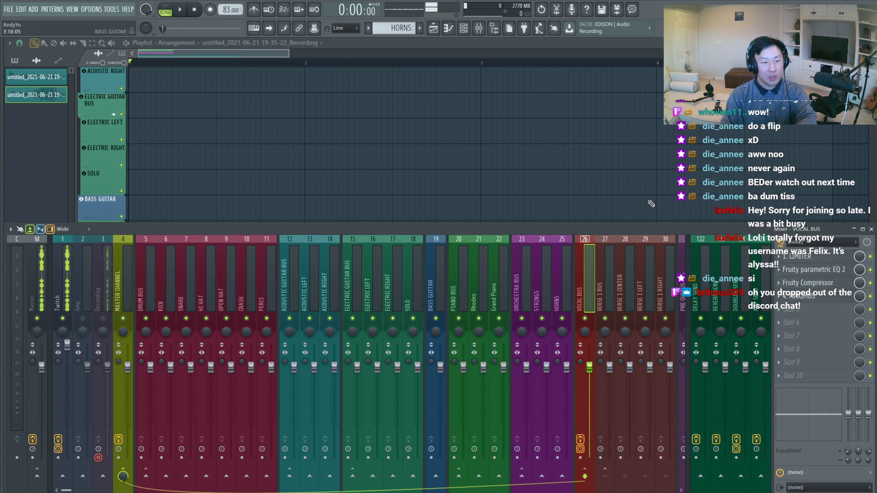
left_click(806, 271)
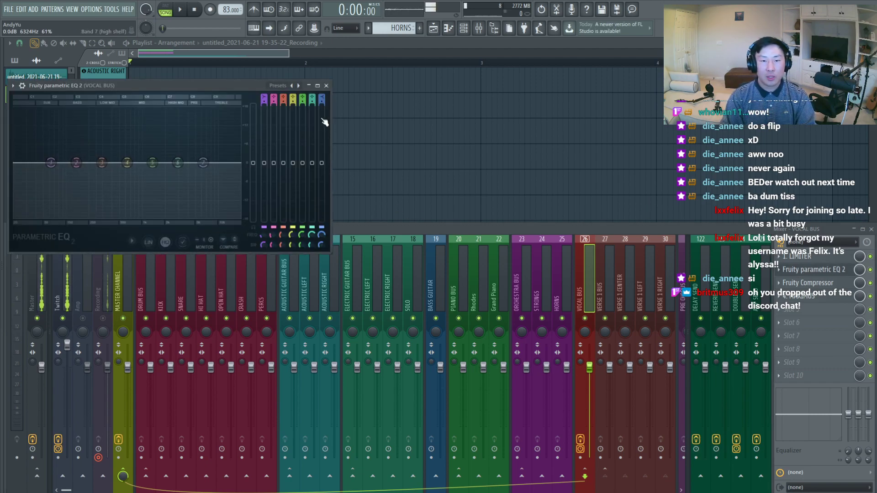
left_click(317, 85)
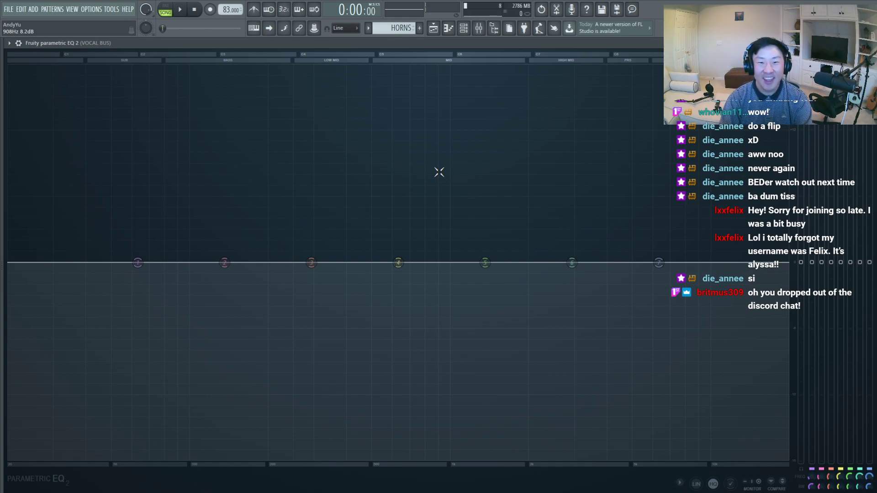
Examine the VOCAL BUS equalizer, closing its window and reopening Fruity parametric EQ 2 from the mixer.
key("Escape")
key("F9")
key("F9")
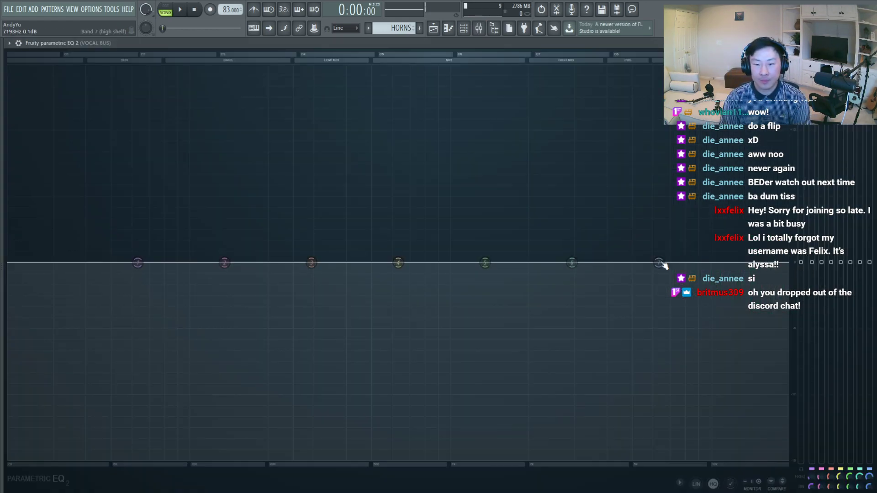
left_click(808, 272)
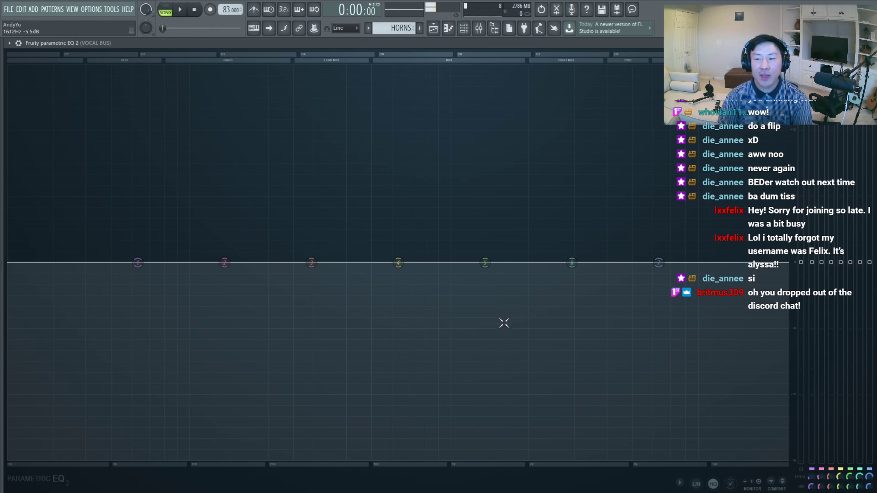
key("Escape")
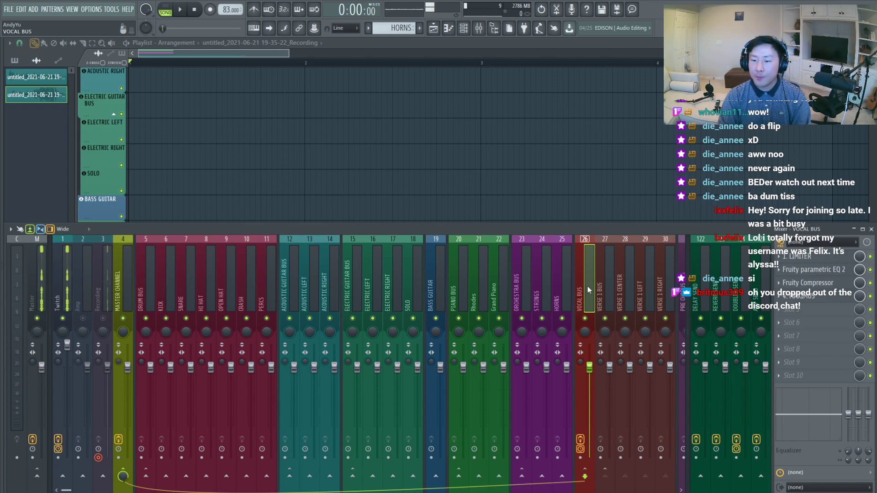
left_click(826, 273)
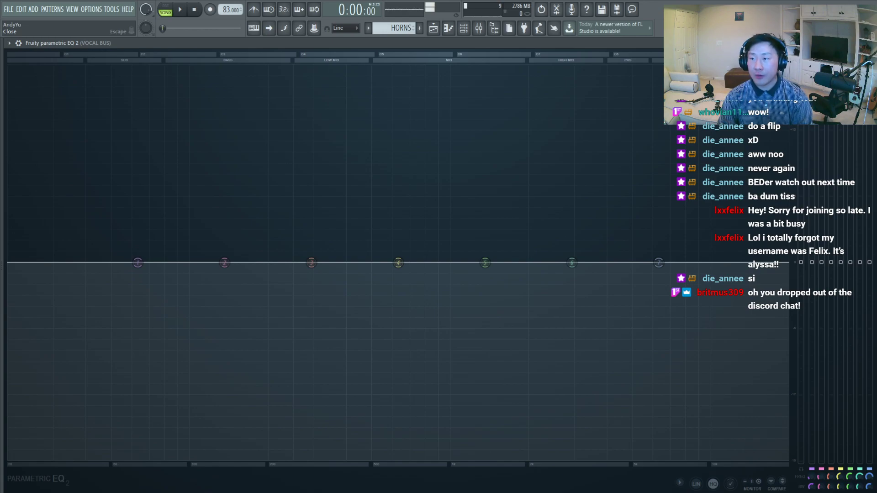
key("F9")
key("F9")
Try the 40Hz + 18kHz cut preset in Fruity parametric EQ 2 and return to the flat curve.
left_click(822, 43)
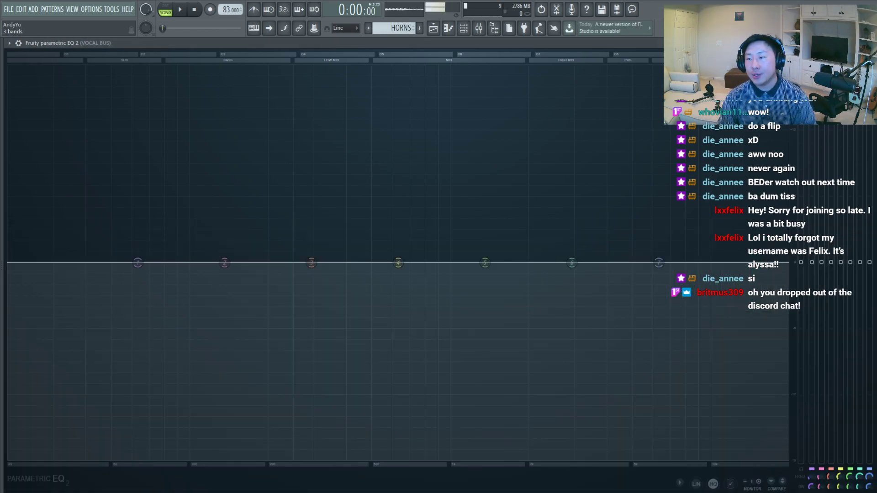
left_click(813, 91)
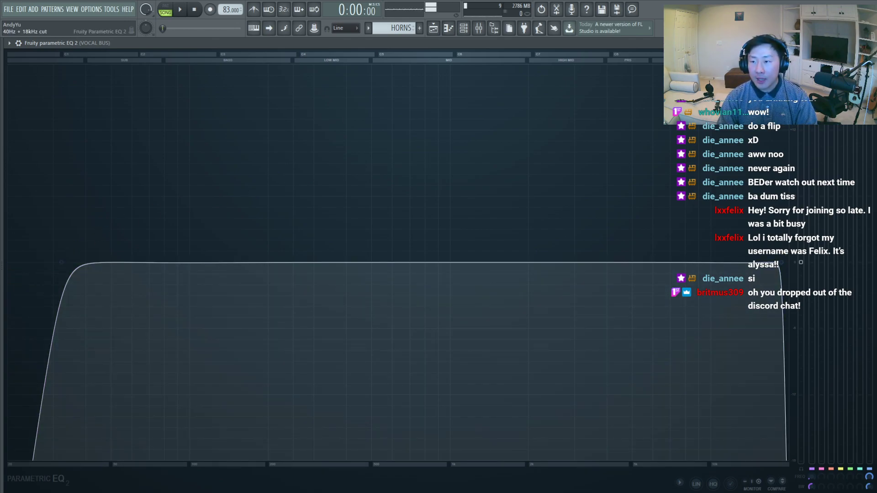
left_click(822, 43)
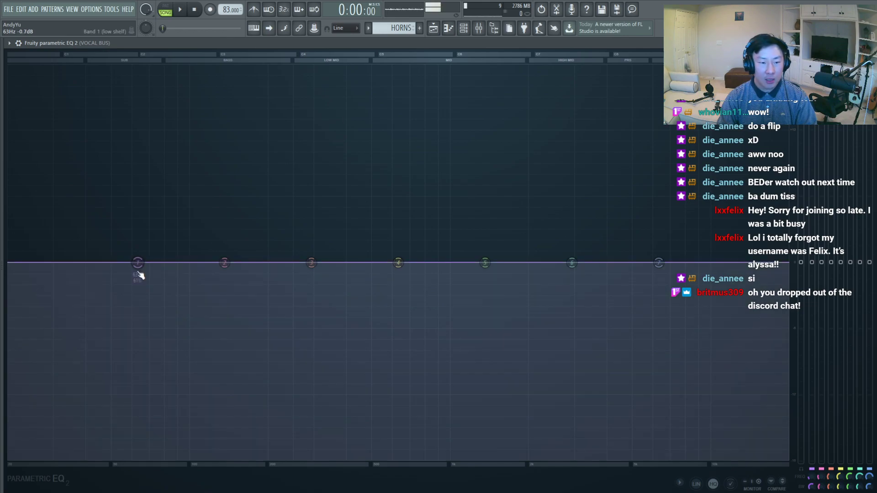
Try full shelf cuts with EQ bands 1 and 7, and turn band 1 into a high-pass filter at 0 dB.
left_click_drag(138, 264, 174, 458)
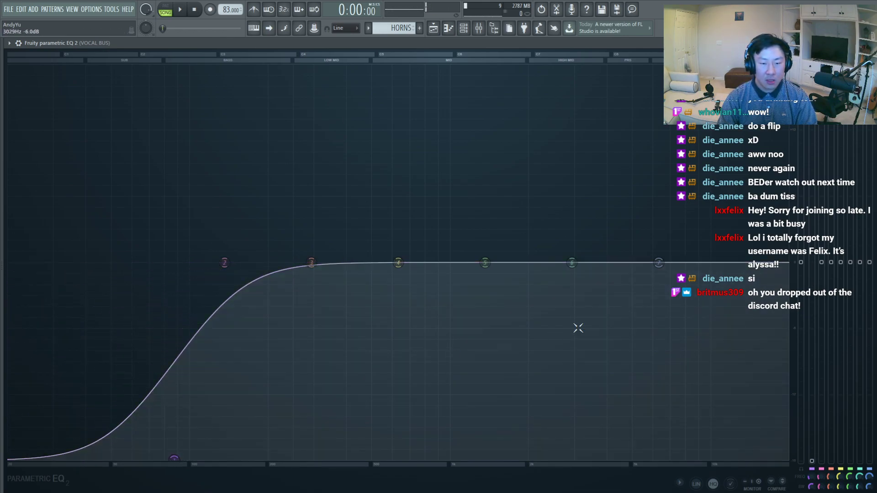
left_click_drag(659, 262, 722, 458)
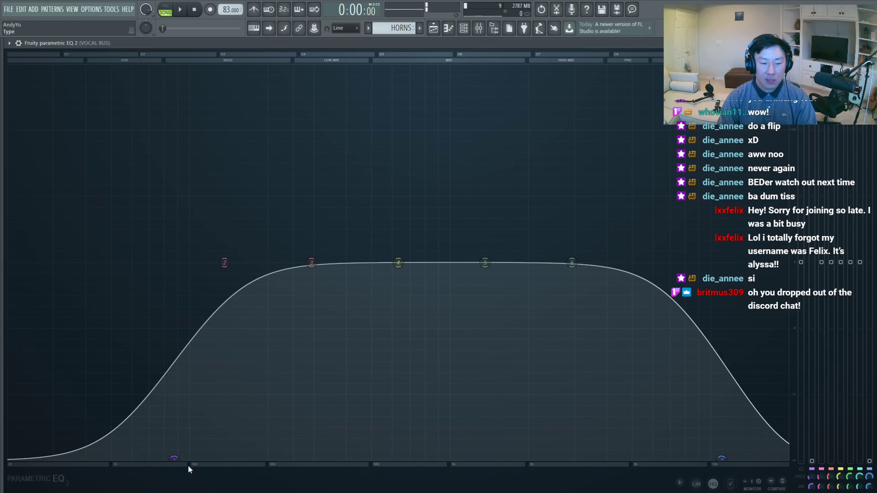
left_click_drag(174, 458, 174, 261)
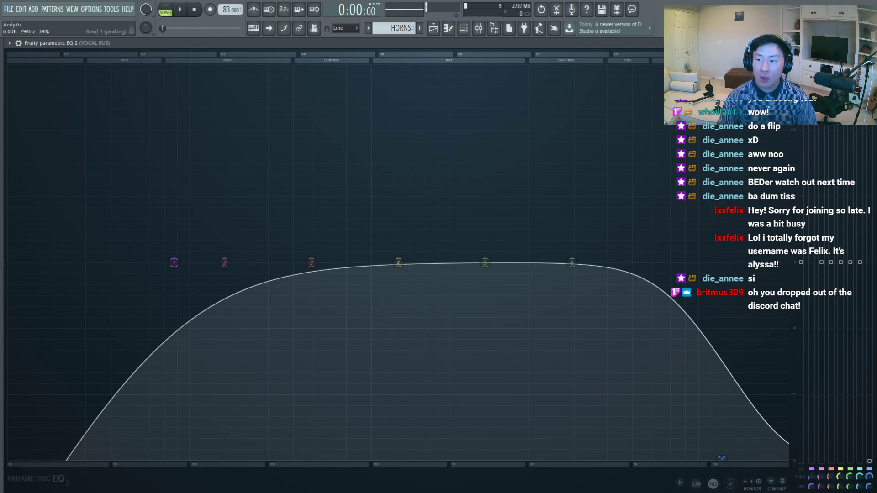
Try the 40Hz + 18kHz cut preset with the high cut lowered to about 10 kHz and the low cut raised to about 150 Hz.
left_click(840, 43)
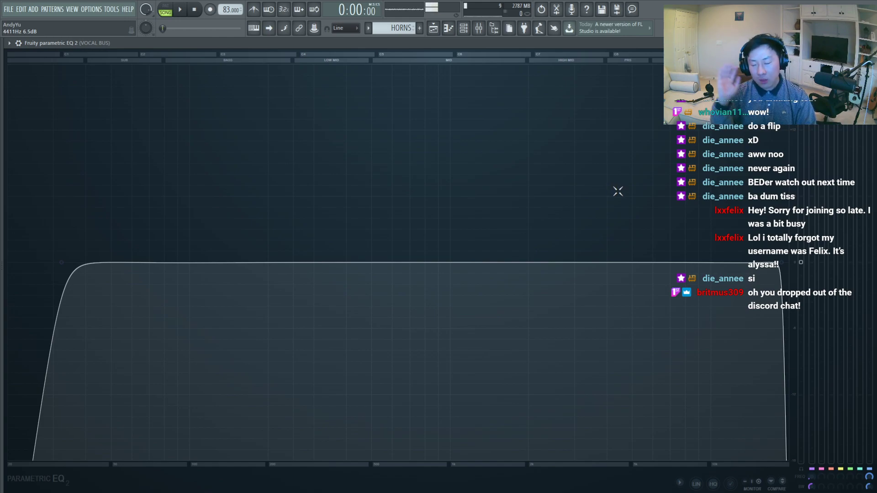
left_click_drag(781, 262, 712, 262)
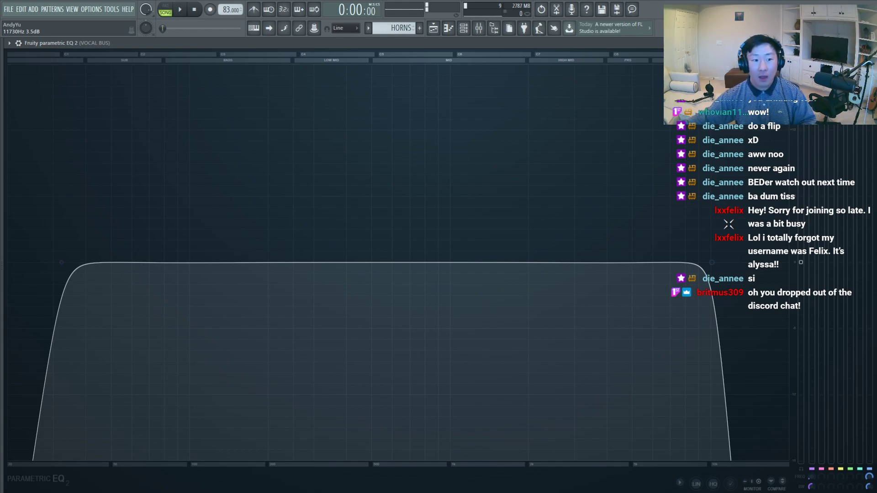
left_click_drag(83, 261, 235, 264)
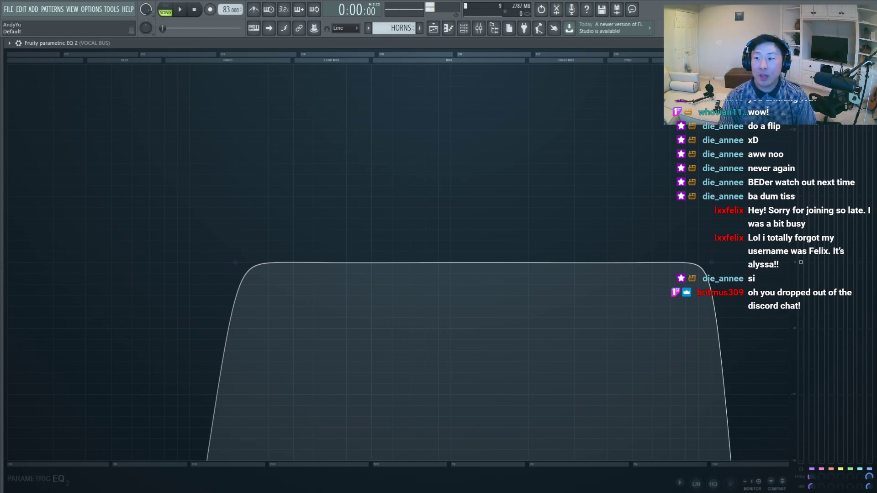
Restore the Default flat curve and try a full cut with band 6 at about 9 kHz.
left_click(835, 64)
left_click_drag(575, 265, 698, 457)
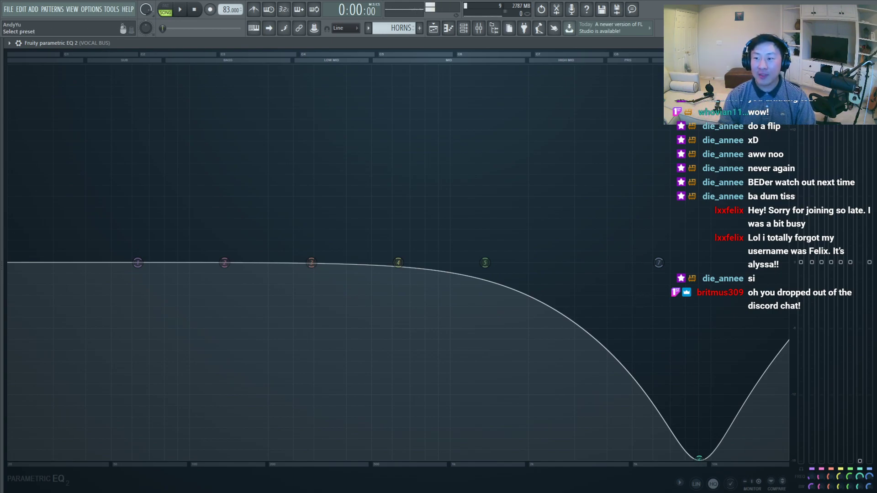
Load the 40Hz + 18kHz cut preset and narrow it, raising the low cut to just above 200 Hz and lowering the high cut to about 8 kHz.
left_click(839, 43)
left_click_drag(65, 261, 231, 263)
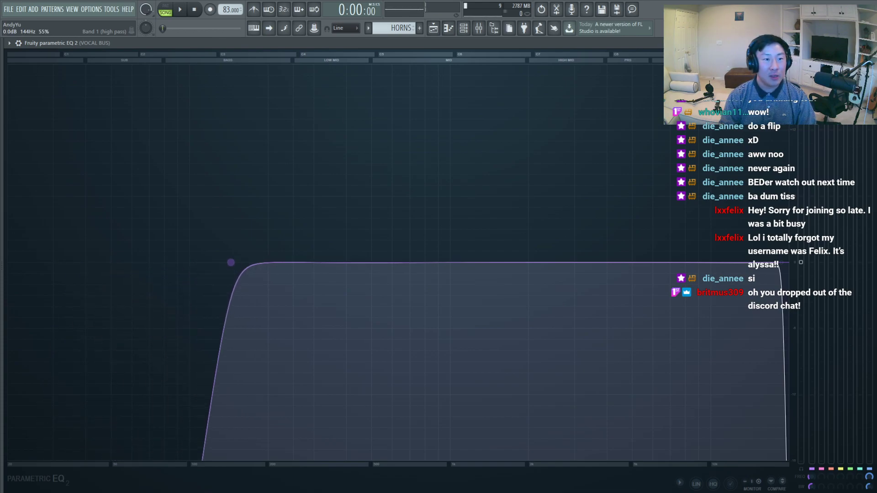
left_click_drag(778, 262, 709, 262)
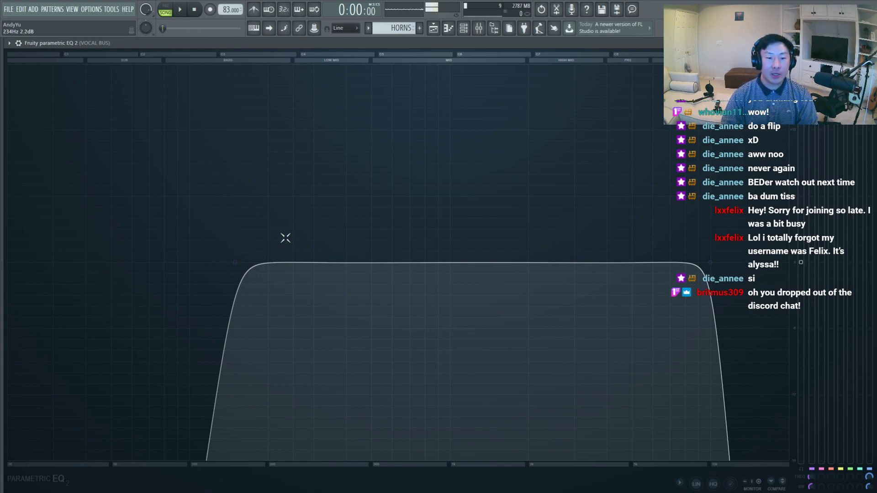
left_click_drag(235, 262, 278, 262)
left_click_drag(711, 263, 687, 263)
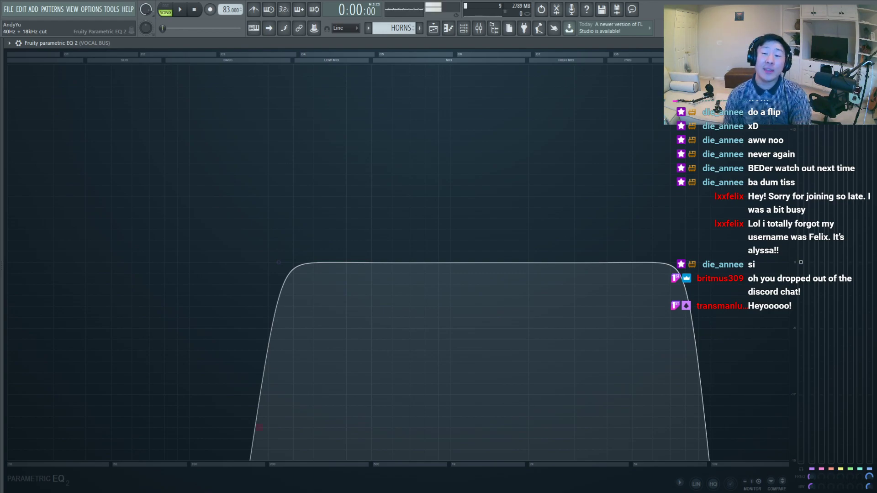
Move Fruity parametric EQ 2 to the first slot of the VOCAL BUS effects chain, ahead of the limiter slot.
key("Escape")
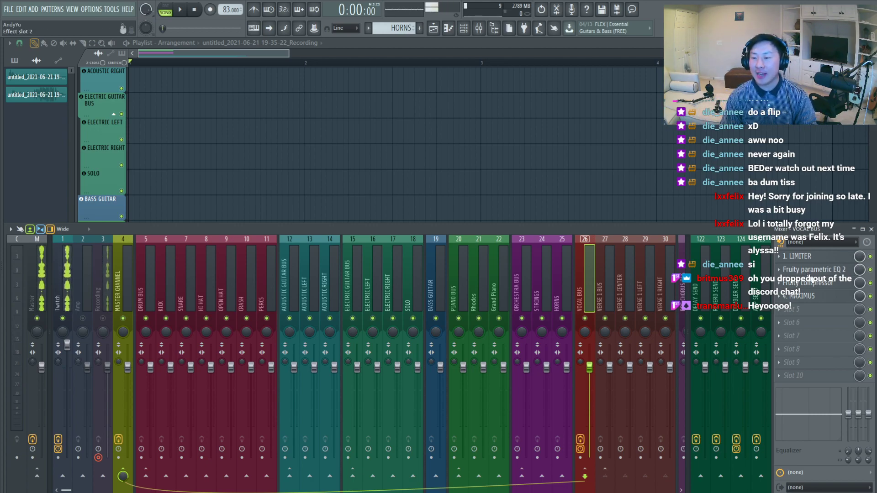
left_click(806, 270)
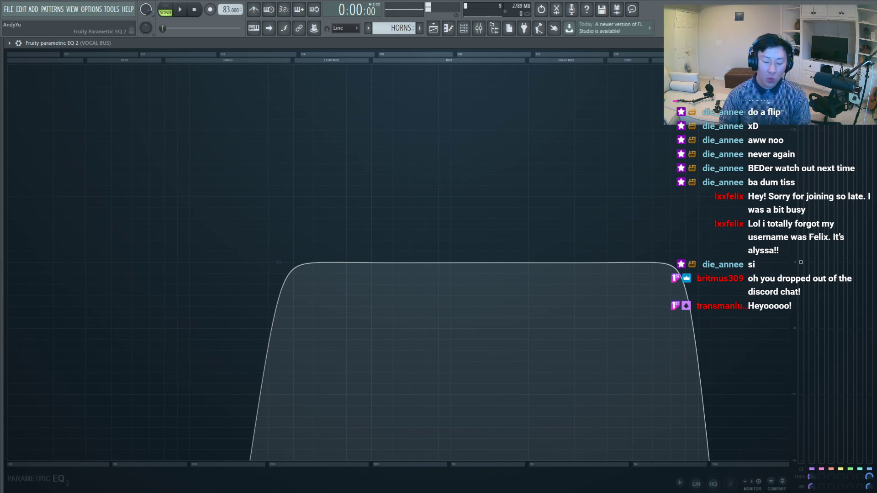
key("Escape")
scroll(808, 299, "down", 1)
scroll(814, 287, "down", 1)
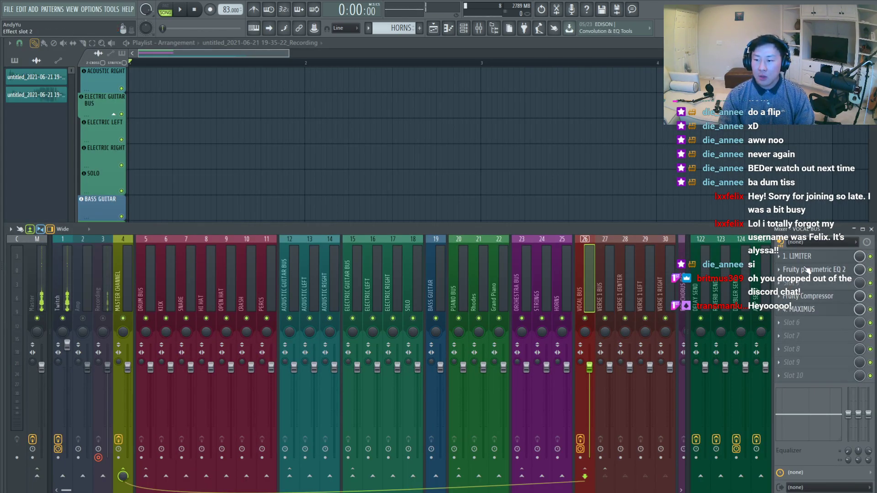
scroll(794, 270, "up", 1)
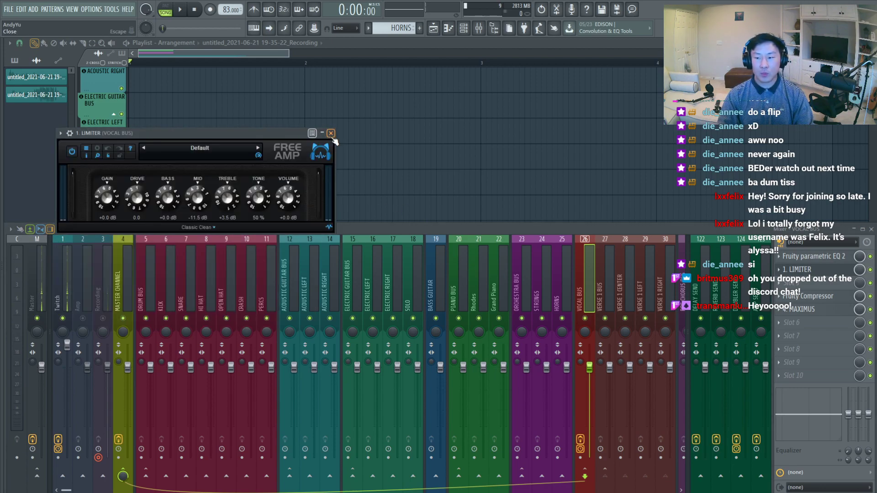
Load Blue Cat's Free Amp in the second VOCAL BUS effect slot in place of 1. LIMITER, and close its window.
left_click(331, 134)
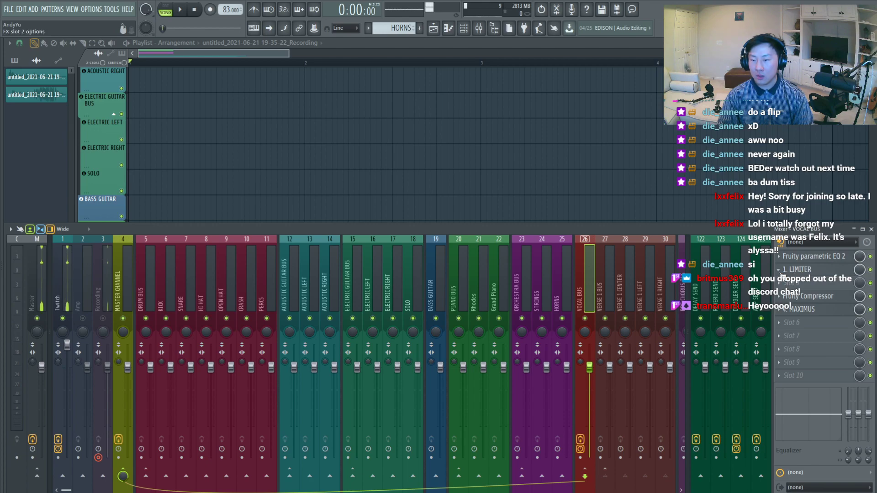
left_click(787, 294)
left_click(779, 270)
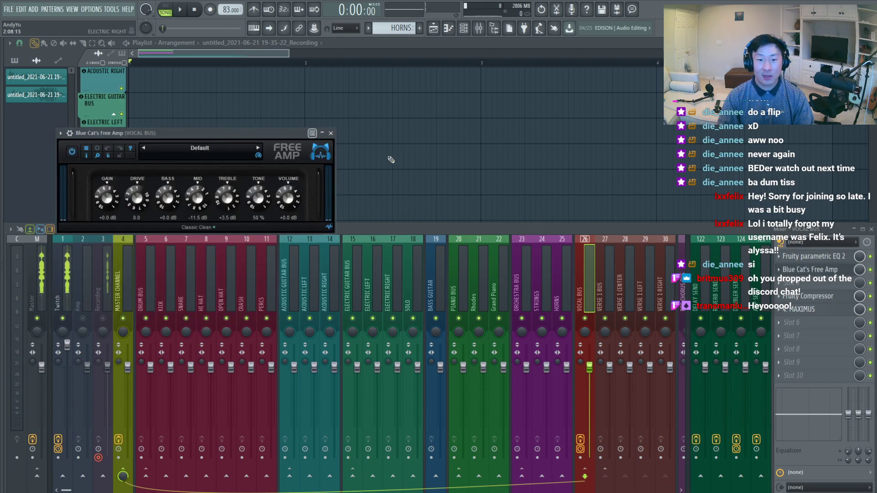
left_click(331, 134)
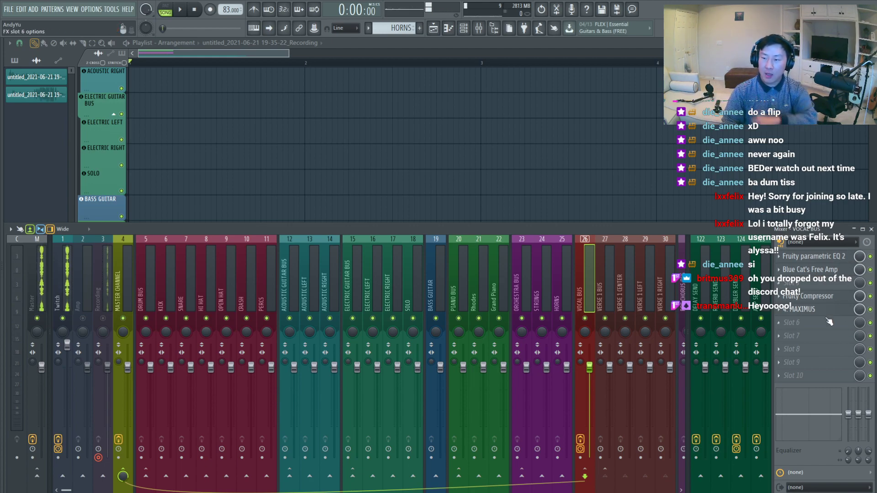
Review the first Fruity parametric EQ 2 curve and the Blue Cat's Free Amp settings on the VOCAL BUS.
left_click(822, 257)
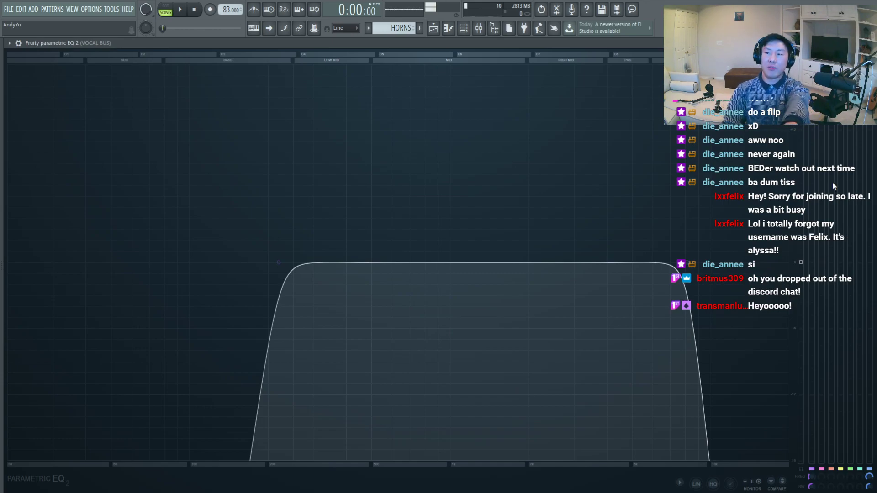
key("Escape")
left_click(820, 273)
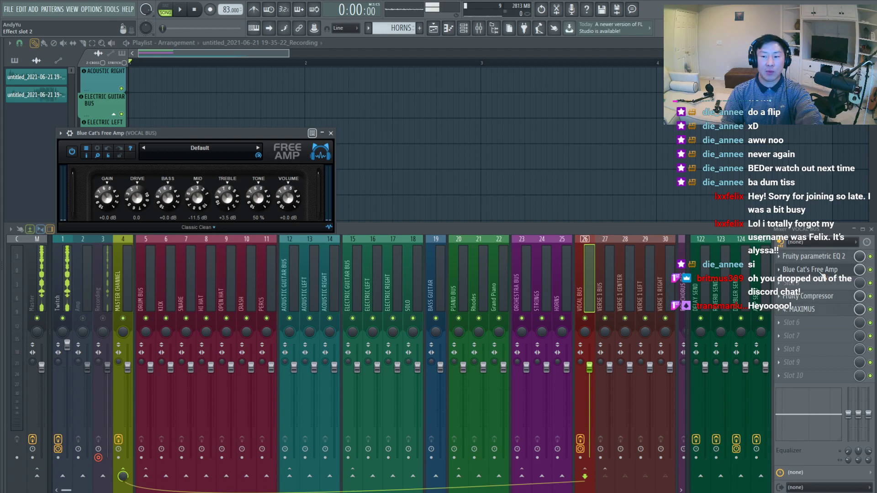
left_click(822, 274)
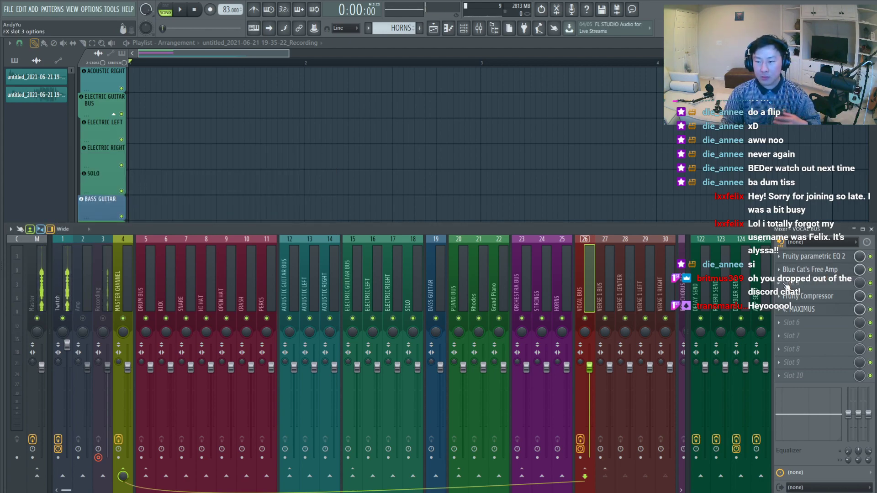
Add a second Fruity parametric EQ 2 after Blue Cat's Free Amp on the VOCAL BUS and maximize its window.
left_click(621, 312)
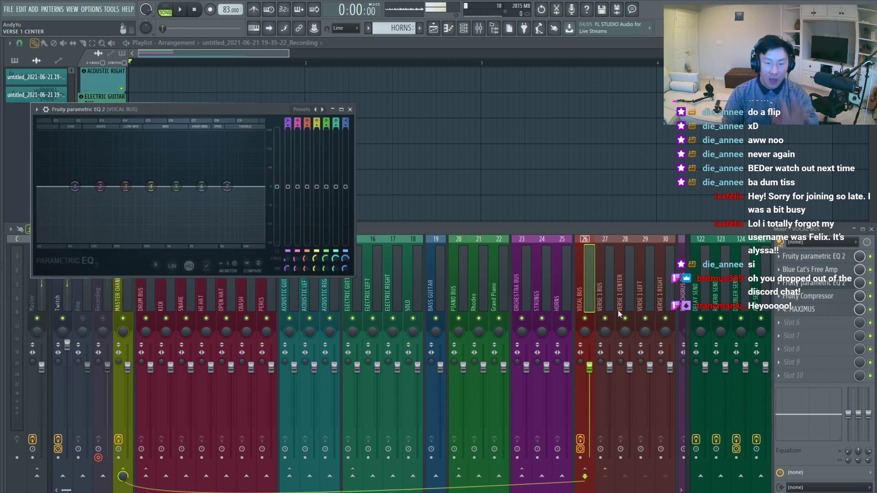
left_click(341, 109)
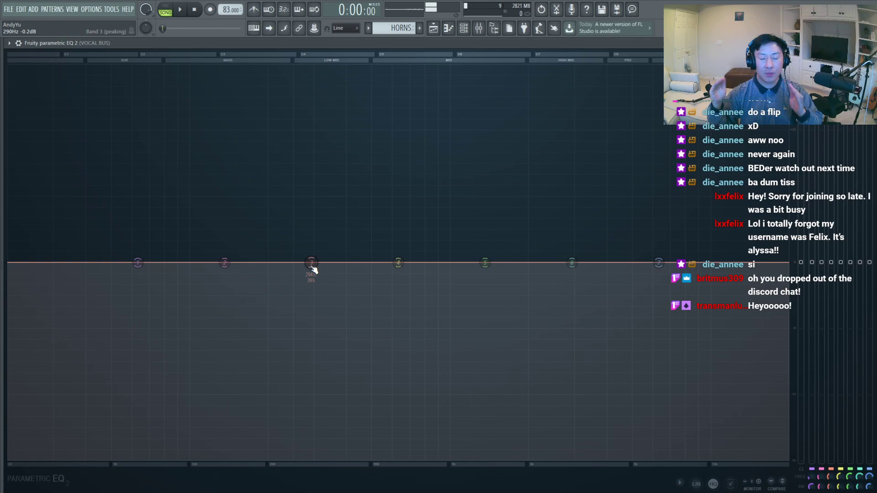
Try large boosts on the low band 1 and the high band 7, undoing each one.
left_click_drag(137, 264, 107, 150)
key("ctrl+z")
left_click_drag(658, 263, 686, 172)
key("ctrl+z")
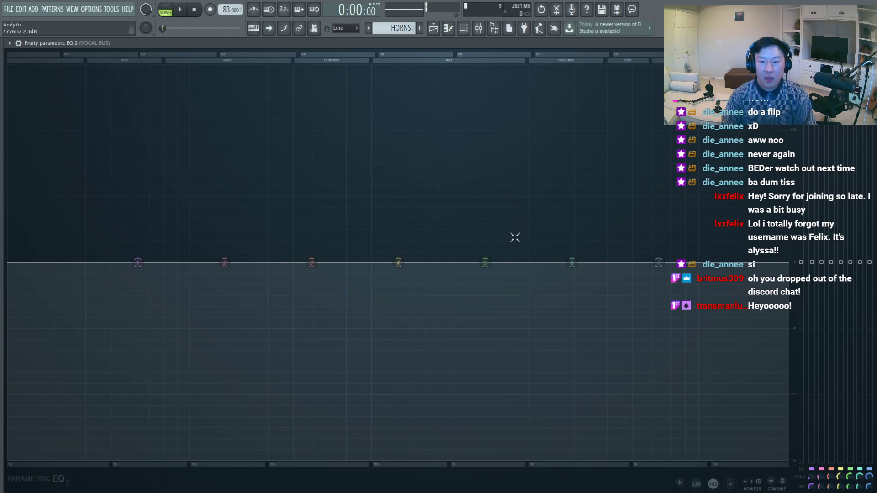
Try slight boosts on band 5 and on band 3 at about 300 Hz, resetting each band to flat.
mouse_move(496, 266)
left_mouse_down()
mouse_move(487, 270)
mouse_move(492, 235)
mouse_move(489, 292)
mouse_move(384, 297)
mouse_move(290, 235)
mouse_move(495, 258)
left_mouse_up()
left_click(495, 257, "alt")
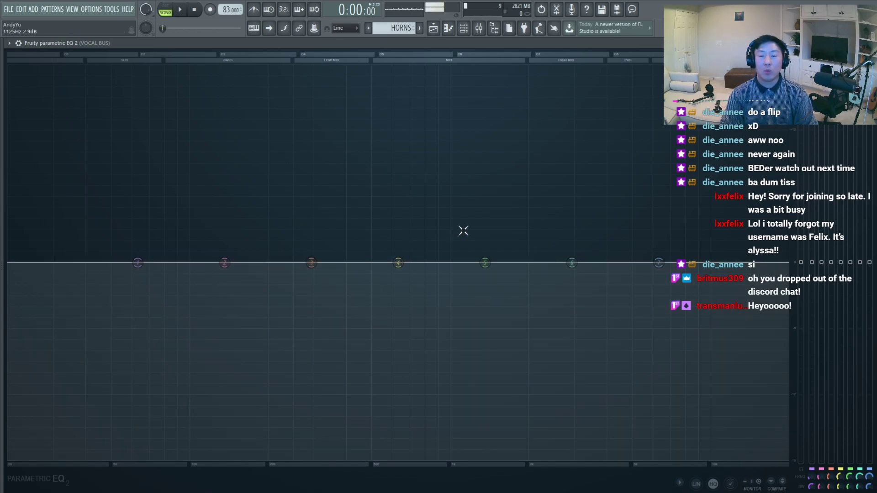
left_click_drag(311, 262, 312, 252)
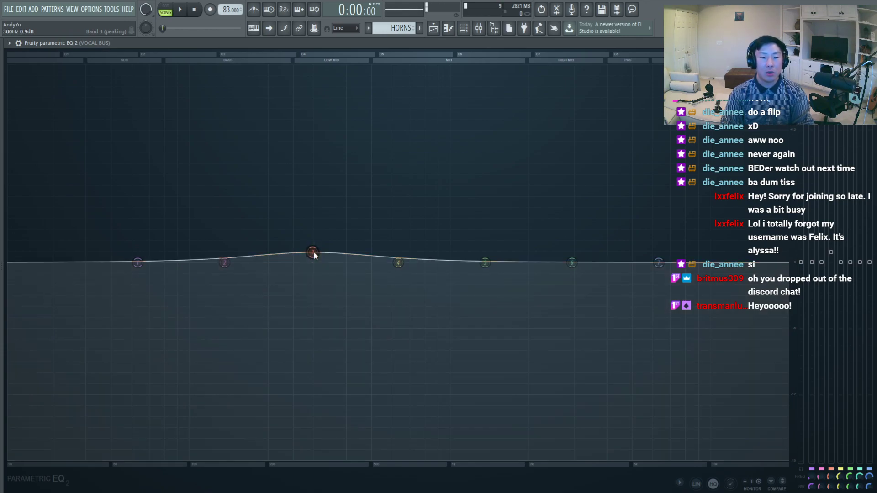
left_click(319, 261)
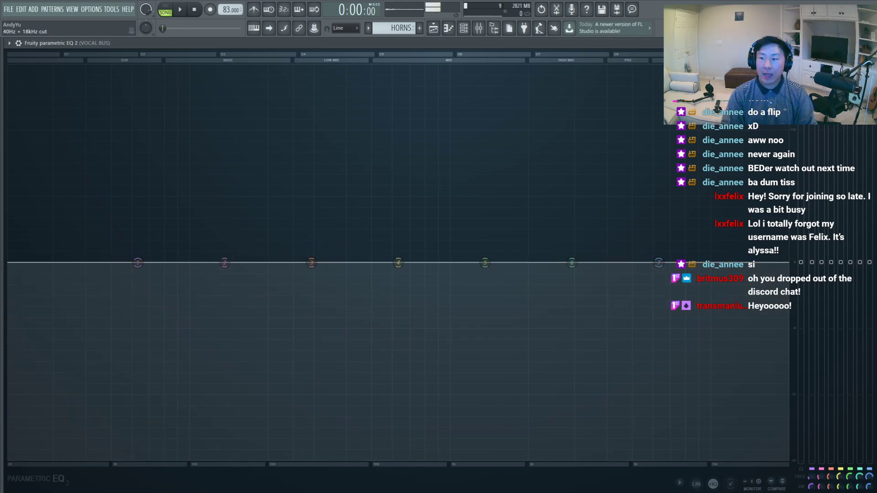
Try the 40Hz + 18kHz cut preset with its high cut lowered into the high-mid range, and restore the Default curve.
left_click_drag(781, 265, 589, 268)
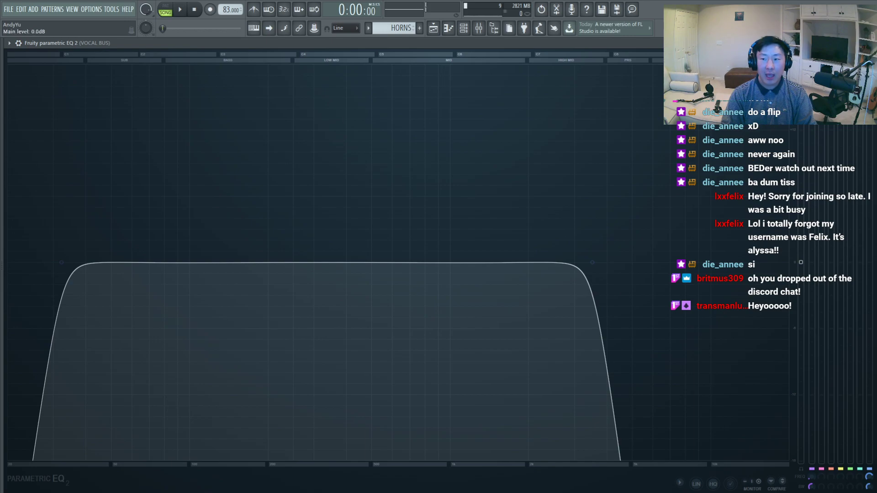
left_click(845, 43)
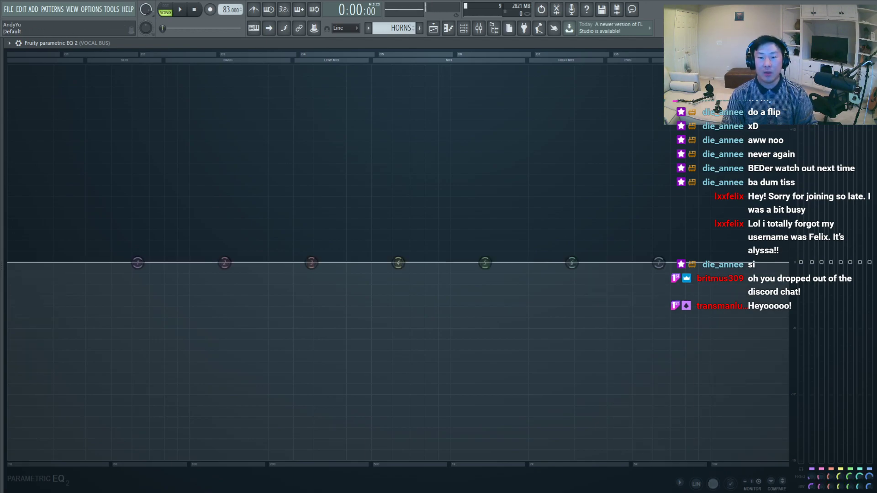
Try small boosts of about 1 dB on band 3 in the low mids, returning the band to flat each time.
left_click_drag(320, 269, 311, 253)
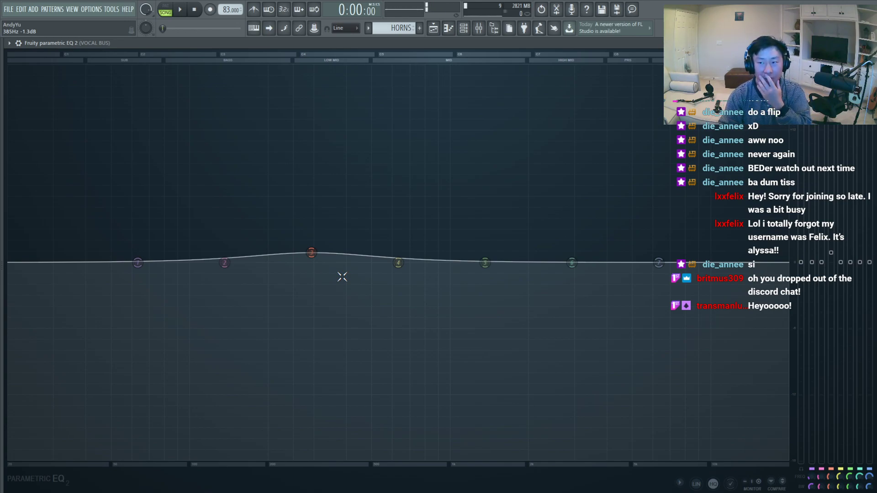
left_click(317, 262, "alt")
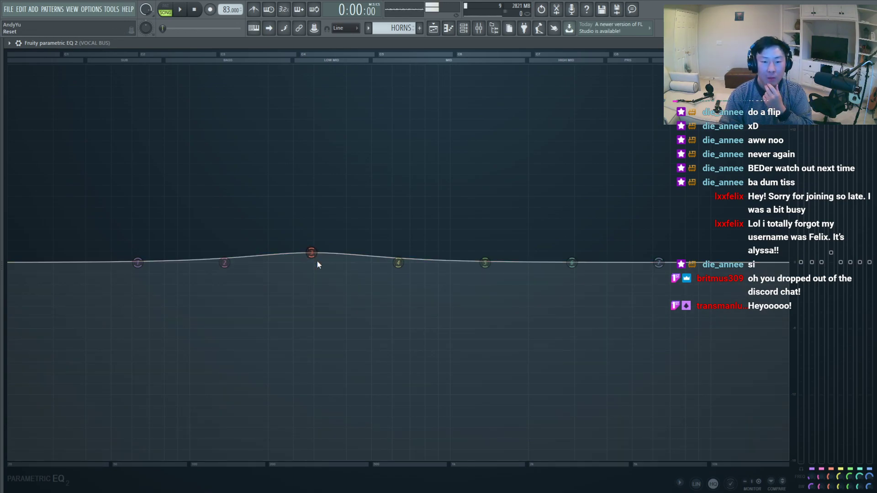
left_click_drag(317, 262, 319, 249)
key("ctrl+z")
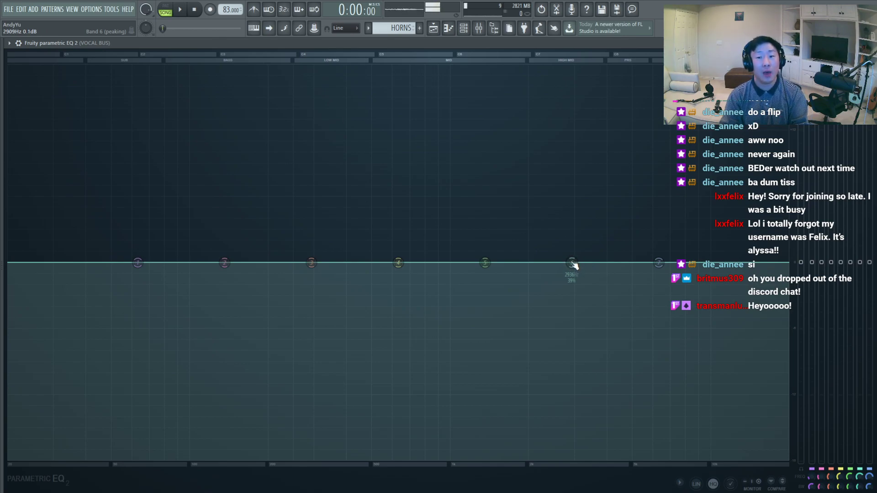
Try a slight boost and a cut of about 0.8 dB on band 6 near 2.9 kHz, undoing both.
left_click_drag(574, 265, 570, 256)
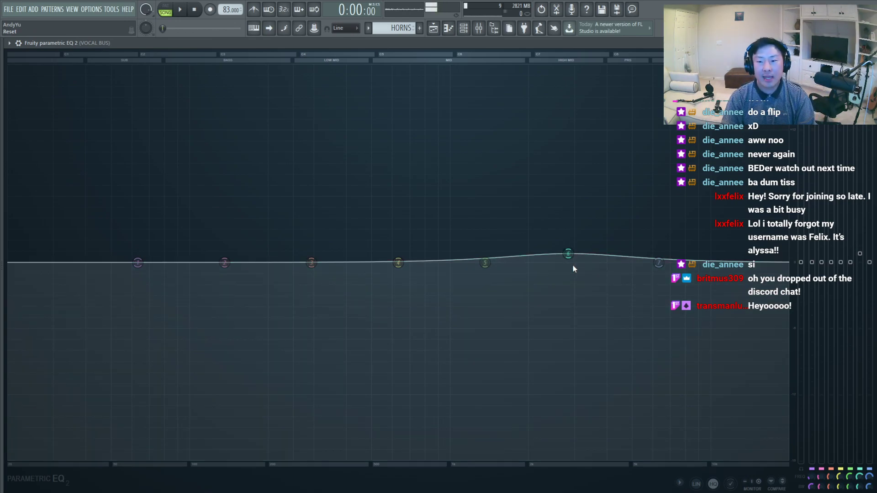
key("ctrl+z")
left_click_drag(576, 268, 570, 273)
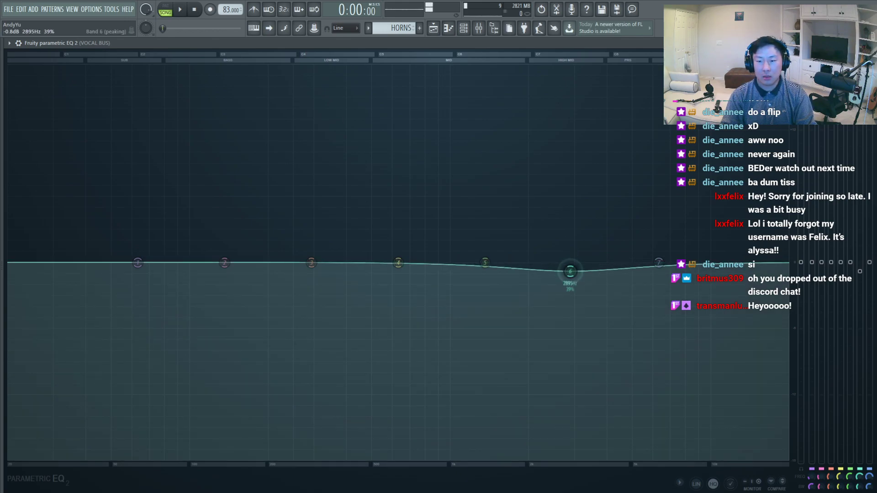
key("ctrl+z")
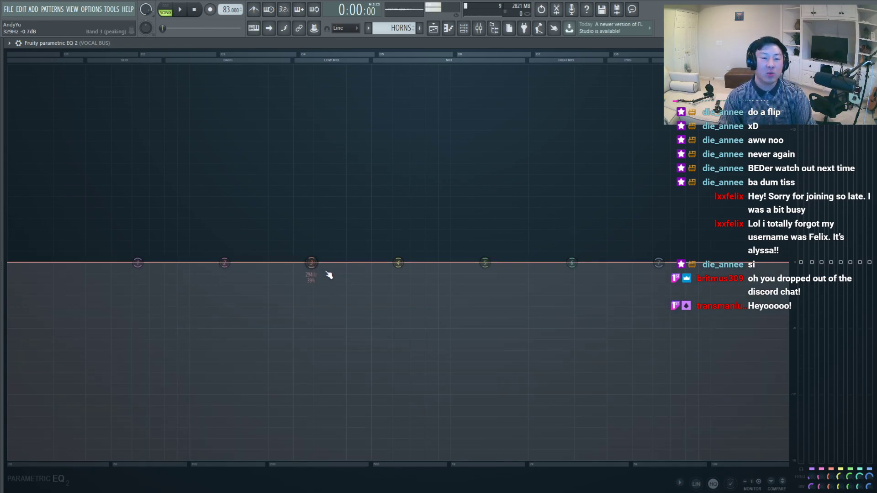
Boost band 3 by about 1 dB at around 350 Hz and band 6 by about 1 dB at around 5 kHz.
left_click_drag(311, 263, 332, 251)
left_click_drag(572, 263, 634, 250)
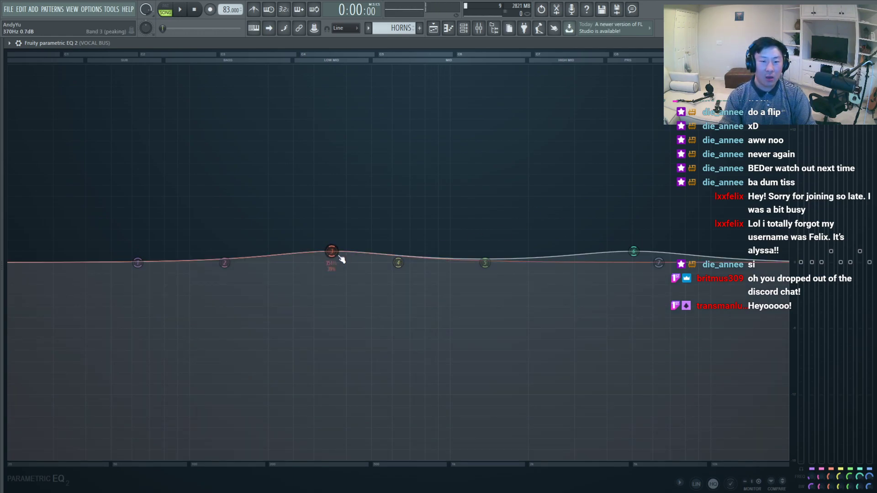
Try an extreme boost of band 3 in the low mids, undo it, and close the EQ.
left_click_drag(335, 254, 333, 67)
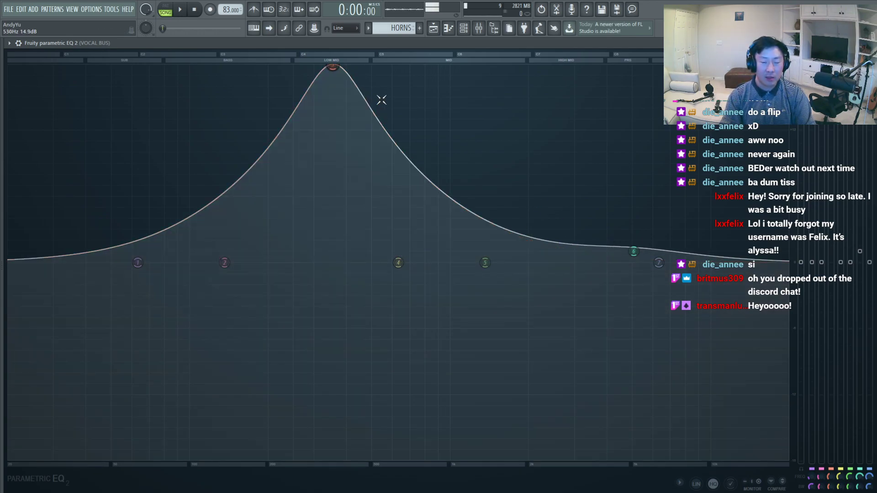
key("ctrl+z")
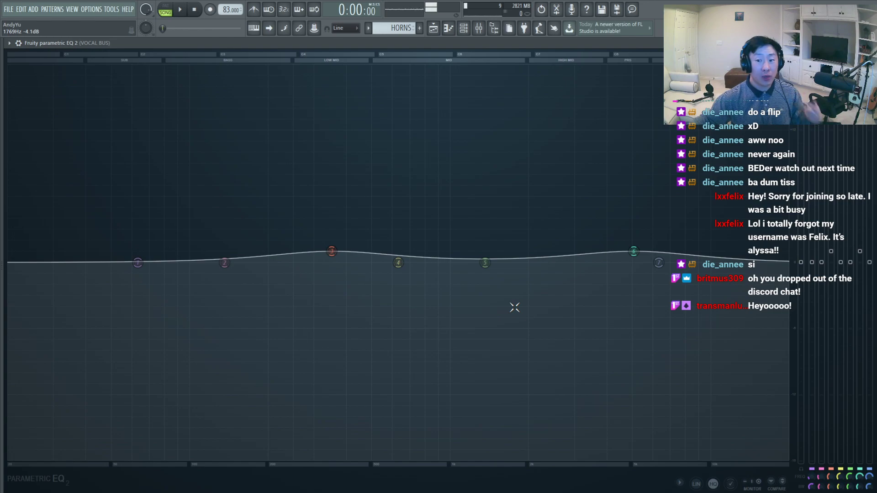
key("Escape")
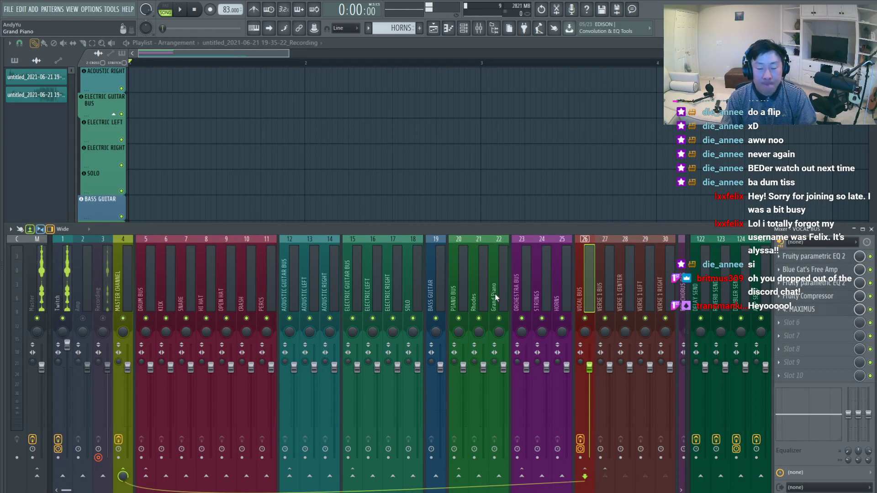
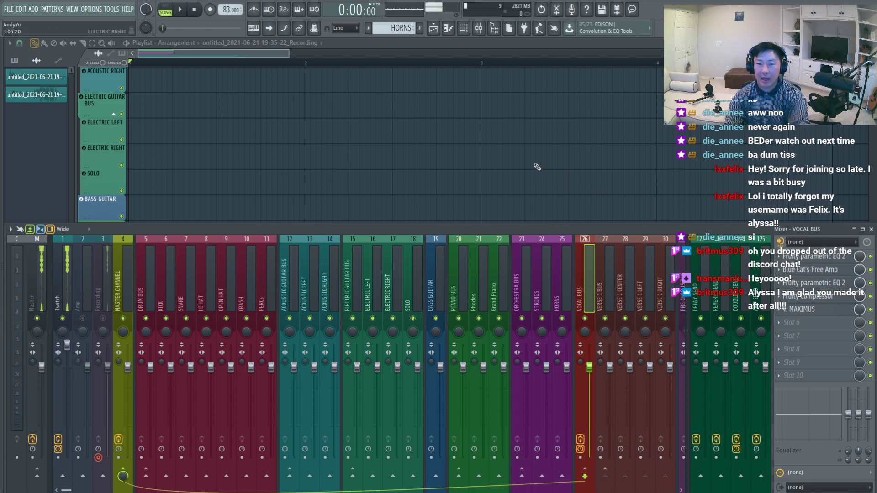
Mute the VERSE 1 LEFT track in the playlist and bring the mixer back into view.
scroll(537, 168, "down", 10)
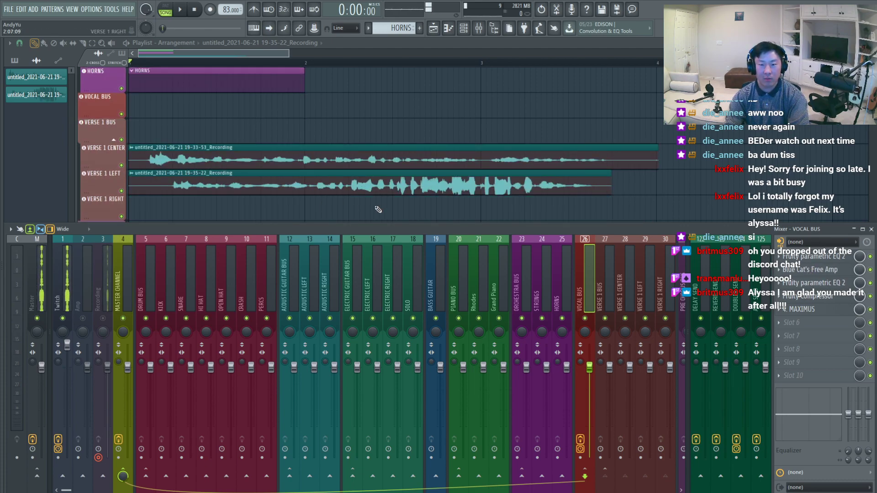
left_click(122, 191)
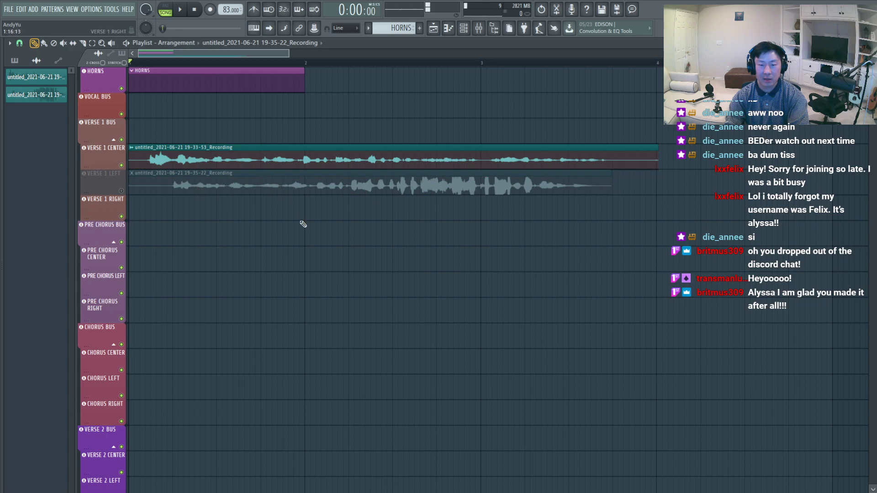
key("F9")
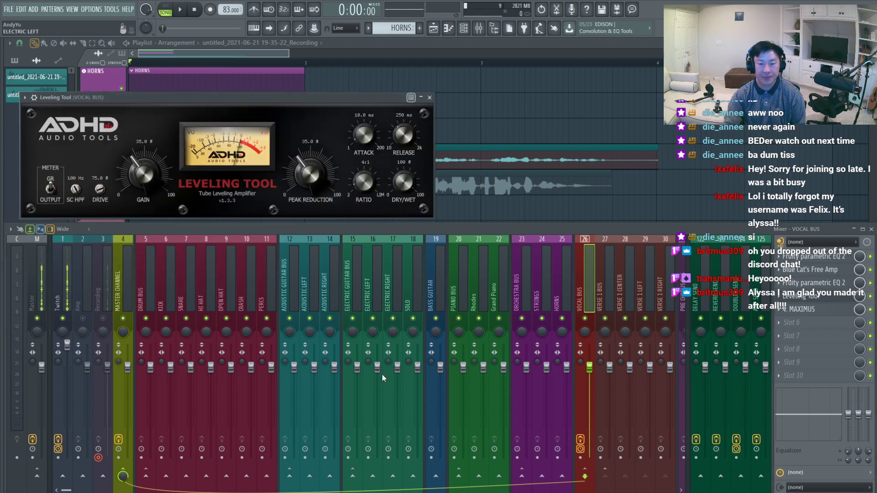
Bypass Blue Cat's Free Amp and MAXIMUS in the vocal bus chain, and reopen the Leveling Tool.
left_click_drag(335, 109, 530, 174)
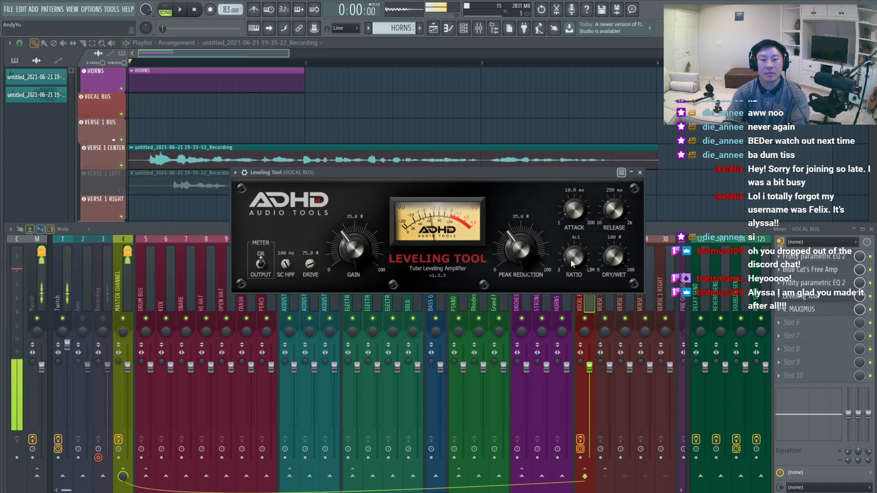
left_click(820, 301)
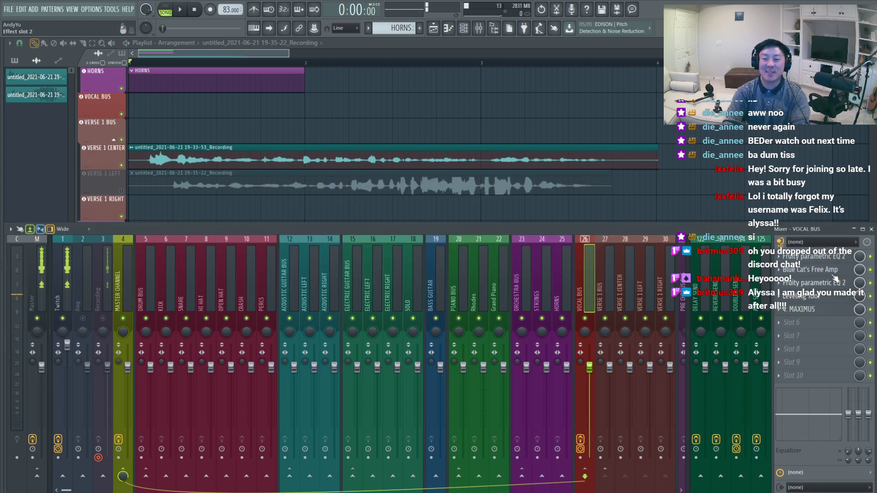
left_click(870, 271)
left_click(871, 284)
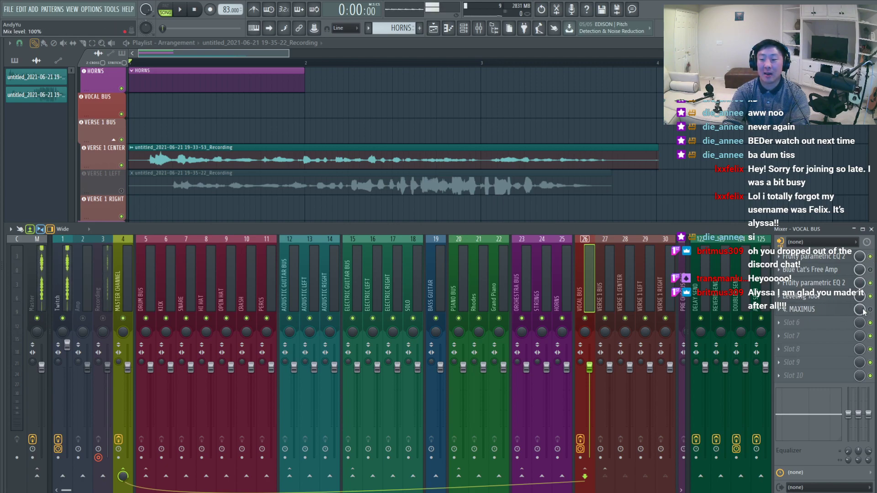
left_click(833, 300)
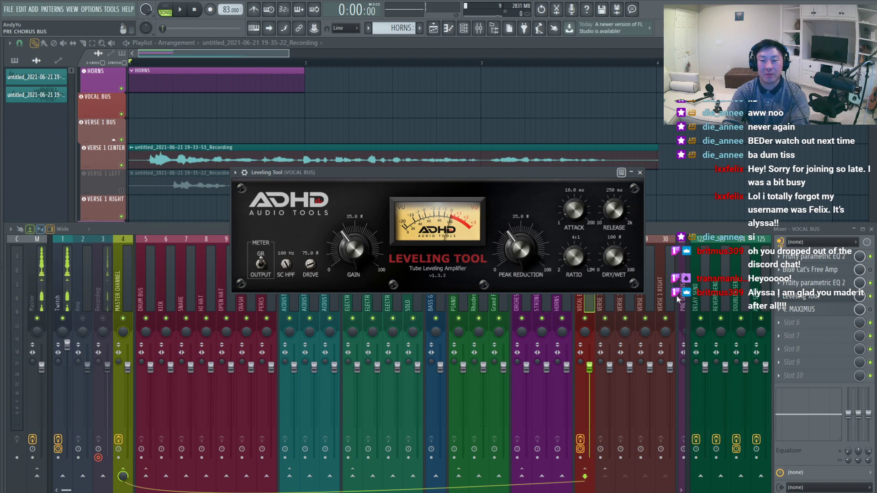
Play the vocal with the Leveling Tool at 4:1, and audition it again with the ratio raised to 22:1.
key("space")
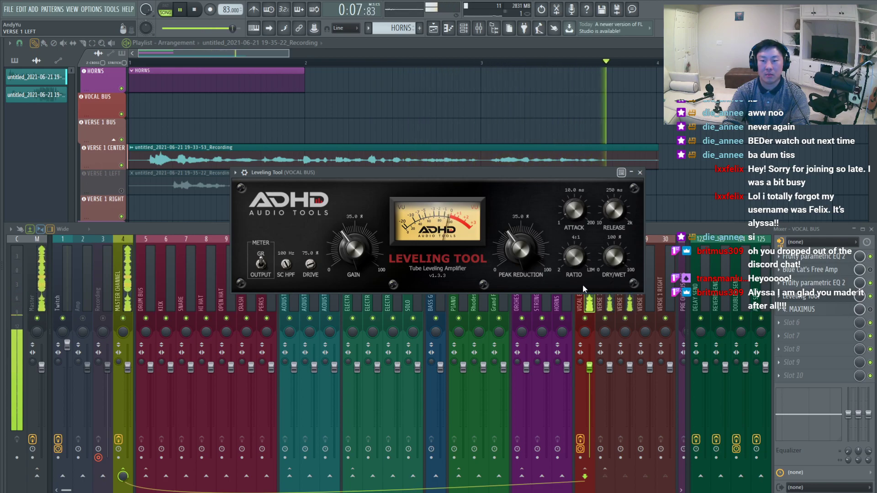
key("space")
left_click_drag(574, 261, 552, 236)
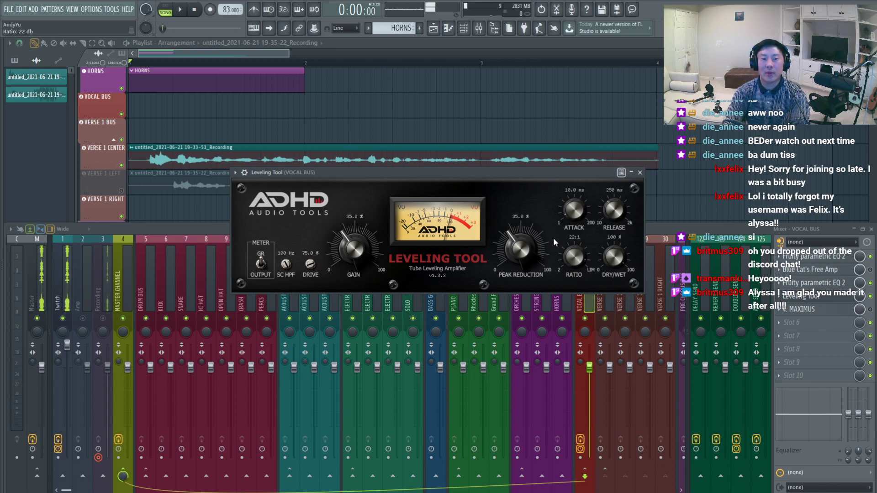
key("space")
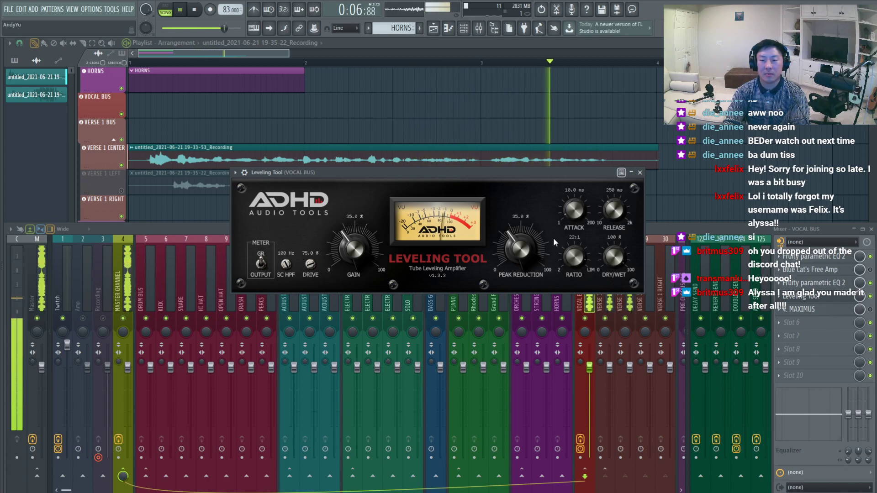
key("space")
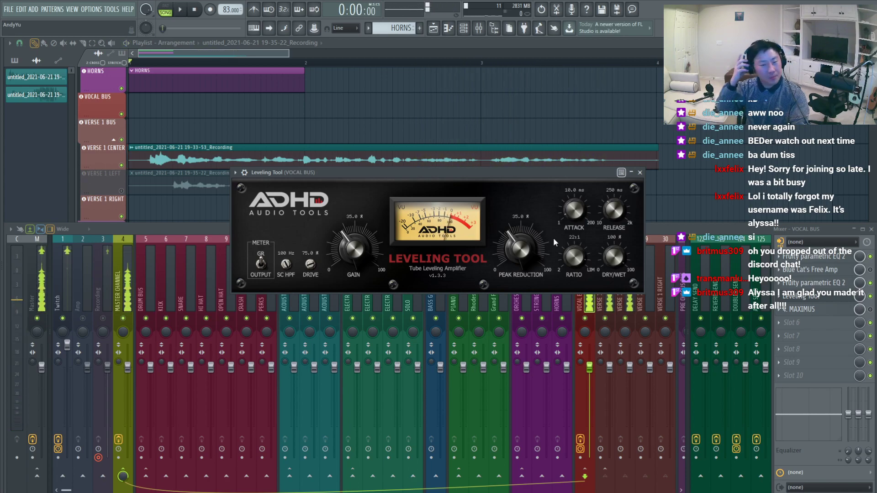
Lower the Leveling Tool's ratio back to 4:1 and play the vocal for comparison.
scroll(569, 259, "down", 4)
scroll(573, 259, "down", 6)
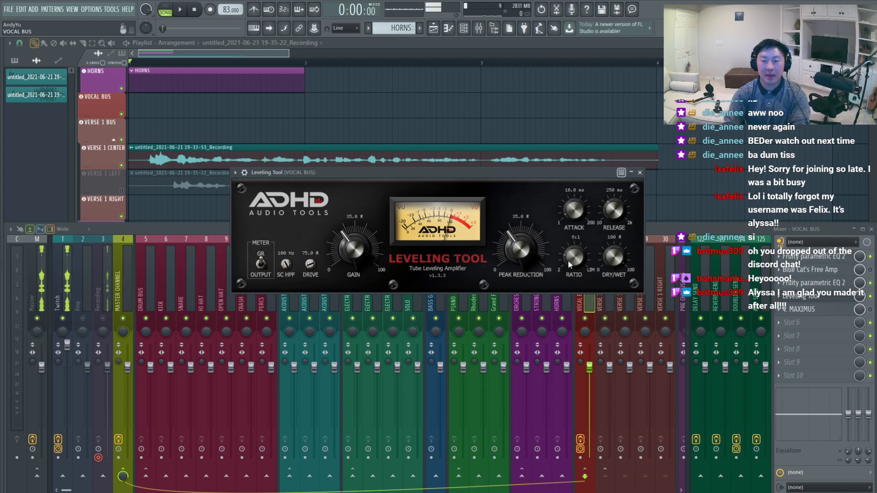
key("space")
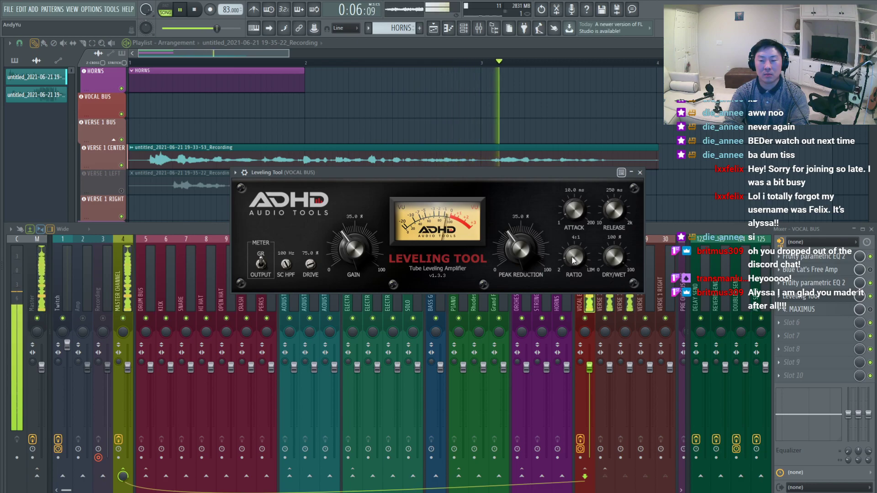
key("space")
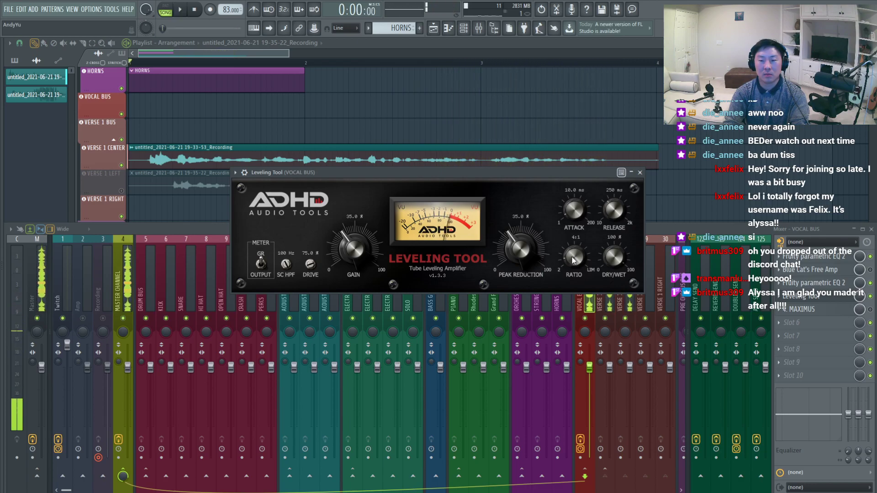
Audition the vocal once more with the ratio at 22:1, and restore the ratio to 4:1.
left_click_drag(573, 259, 573, 172)
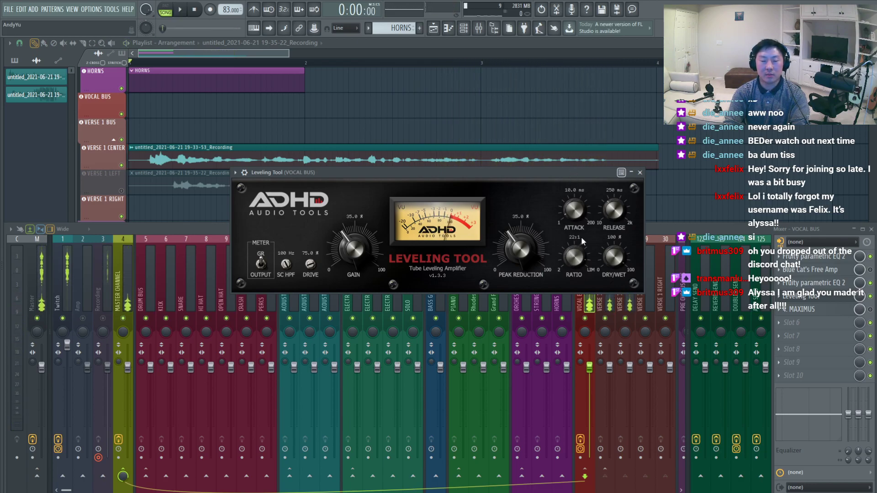
key("space")
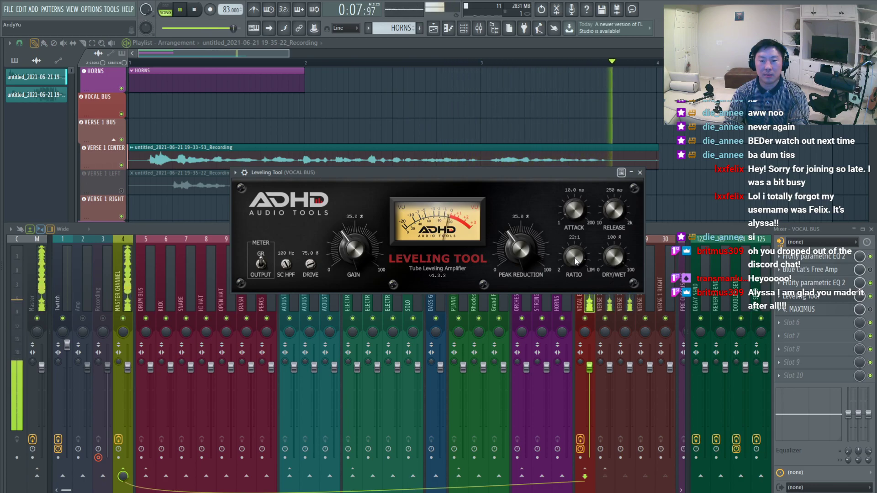
key("space")
scroll(577, 262, "down", 3)
scroll(575, 261, "down", 10)
scroll(574, 259, "down", 3)
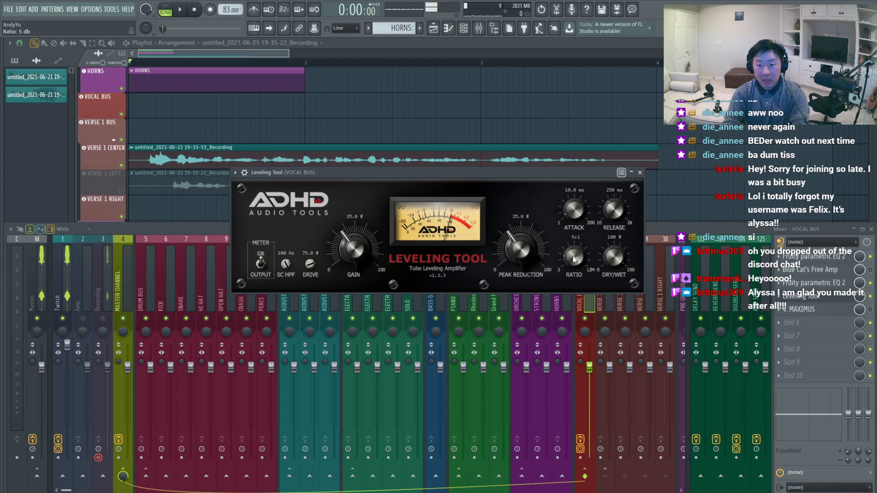
scroll(574, 259, "down", 1)
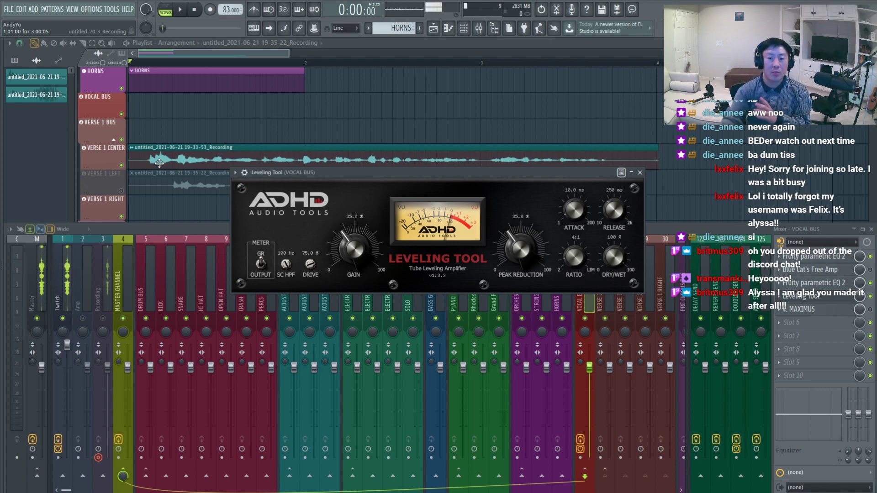
Set the ratio to 22:1 and the attack to about 51.8 ms, and play the vocal.
scroll(577, 213, "down", 5)
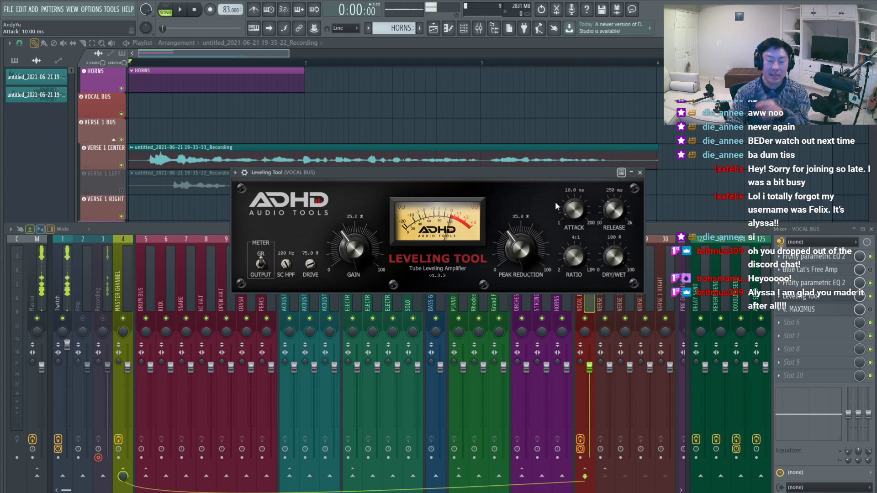
scroll(561, 206, "up", 5)
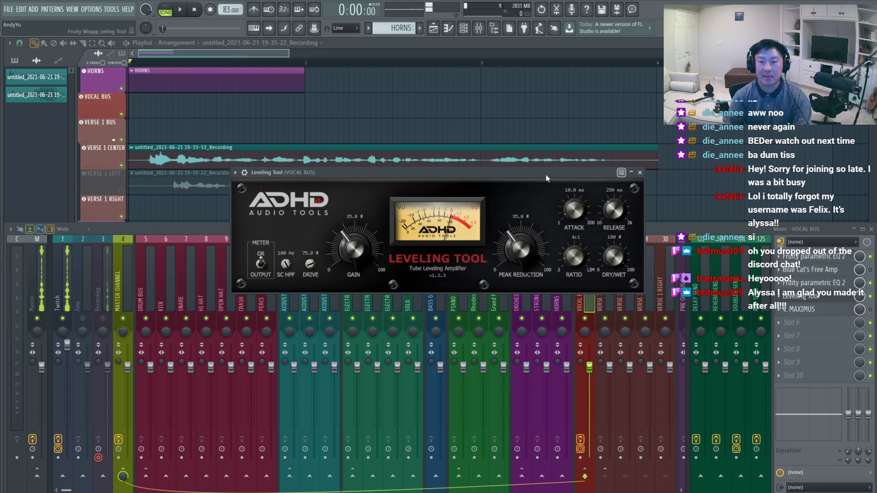
left_click_drag(574, 256, 572, 184)
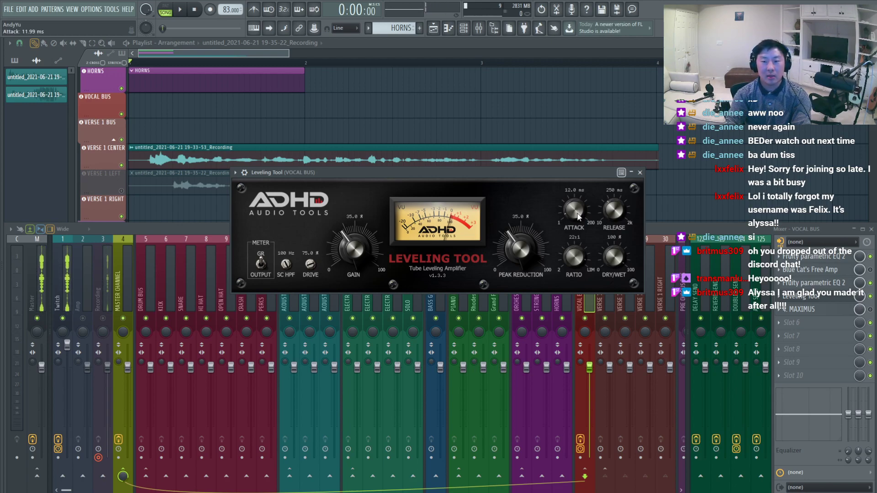
scroll(578, 216, "up", 3)
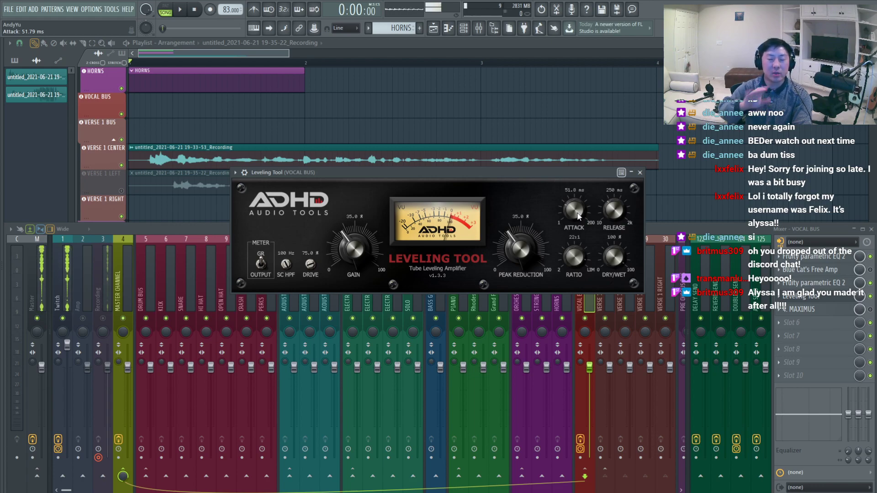
key("space")
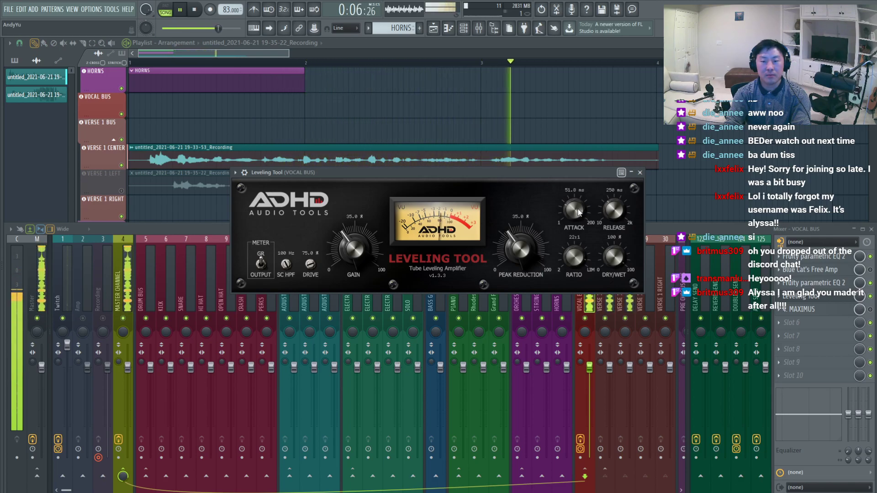
key("space")
Try an attack just under 2 ms while playing the vocal, and restore the 10 ms attack and 4:1 ratio.
left_click_drag(577, 212, 577, 241)
key("space")
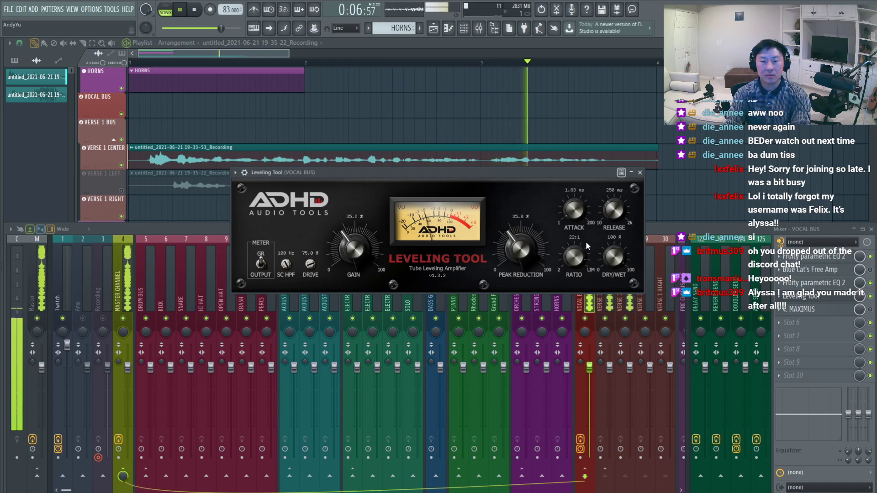
key("space")
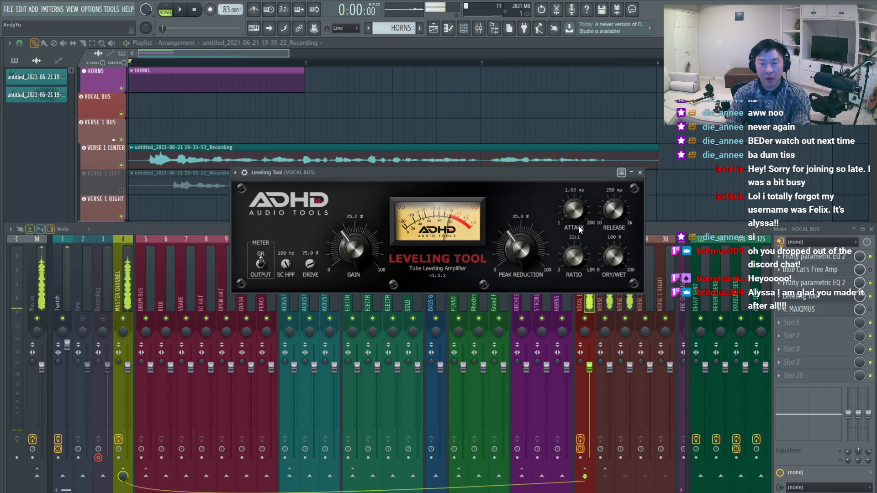
double_click(574, 213)
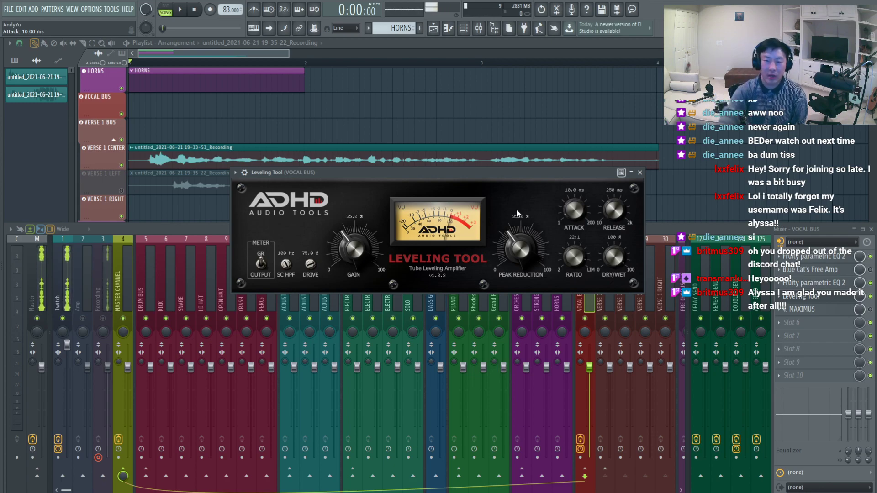
left_click_drag(580, 262, 579, 265)
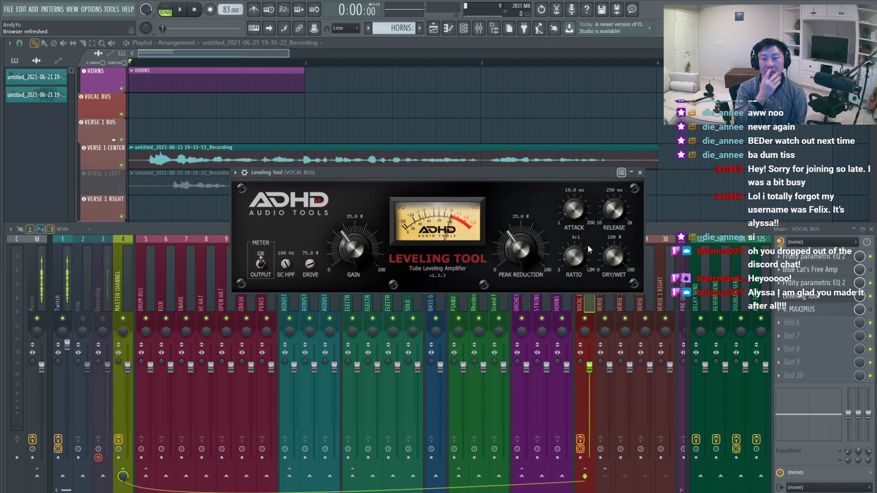
Audition the vocal with a 1 ms attack and a 22:1 ratio, and set the release to 10 ms.
left_click_drag(576, 214, 563, 171)
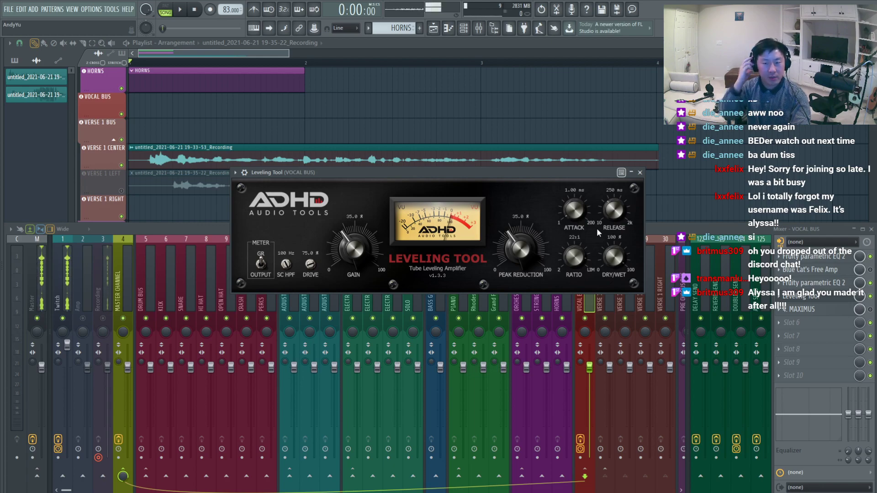
key("space")
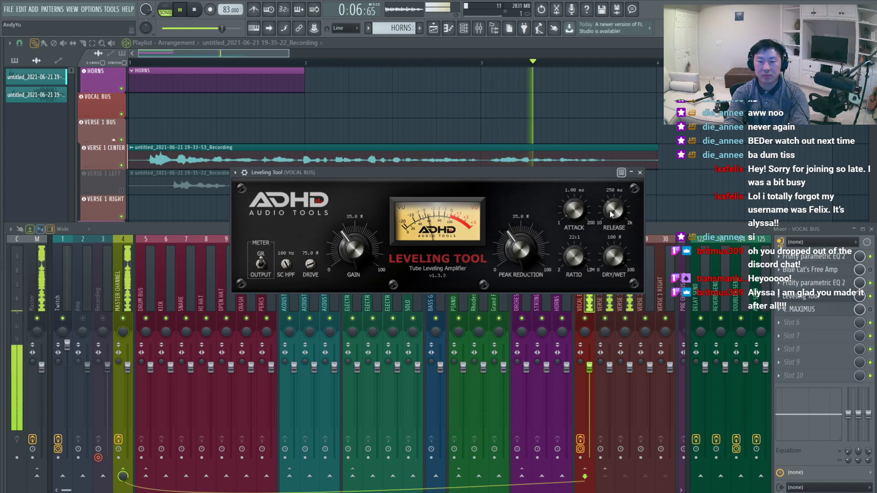
key("space")
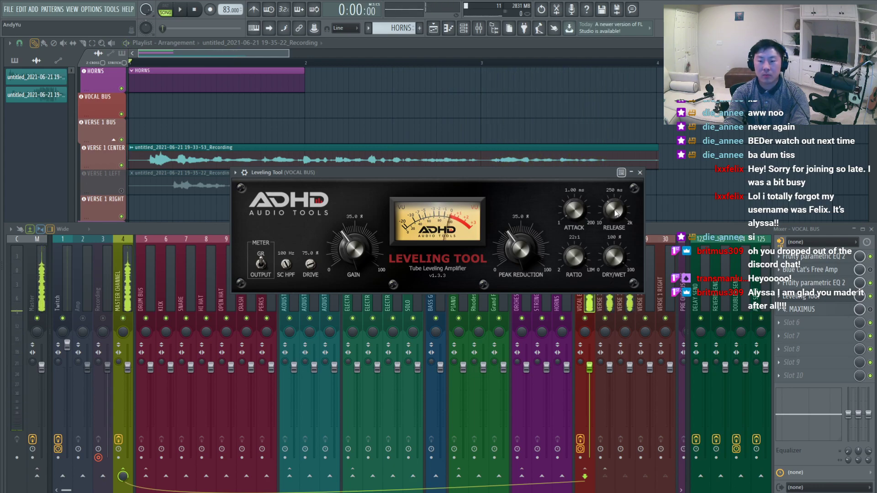
left_click_drag(616, 213, 615, 226)
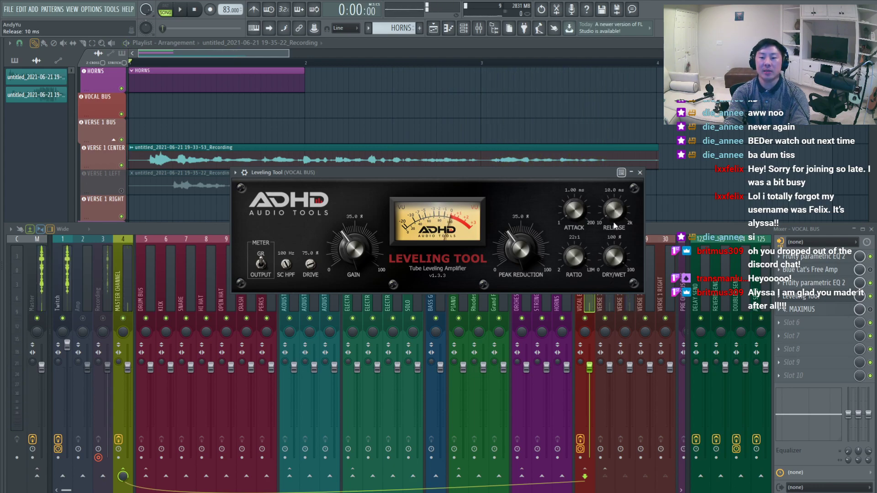
Play the vocal with the 10 ms release, and restore the 10 ms attack, 250 ms release and 4:1 ratio.
key("space")
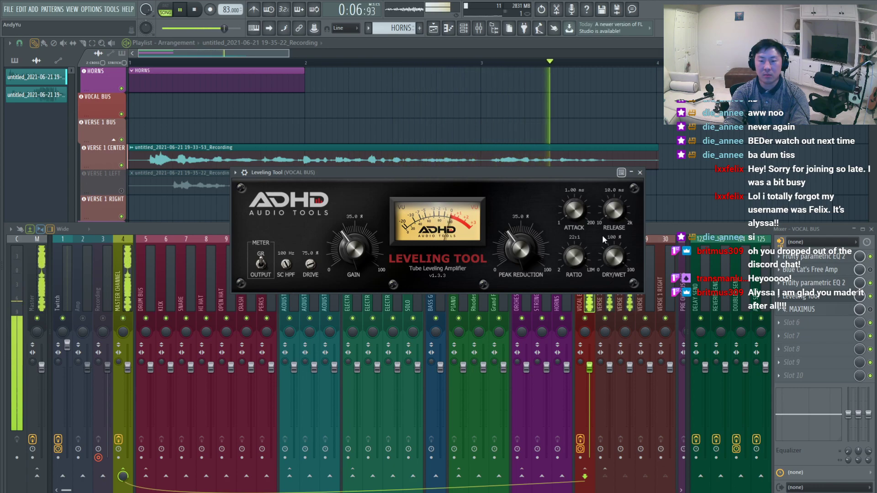
key("space")
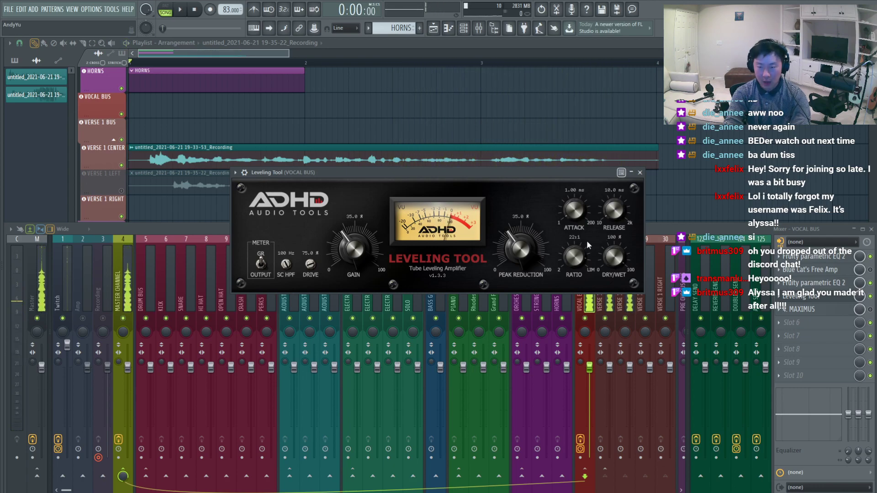
scroll(610, 215, "up", 5)
scroll(580, 215, "up", 3)
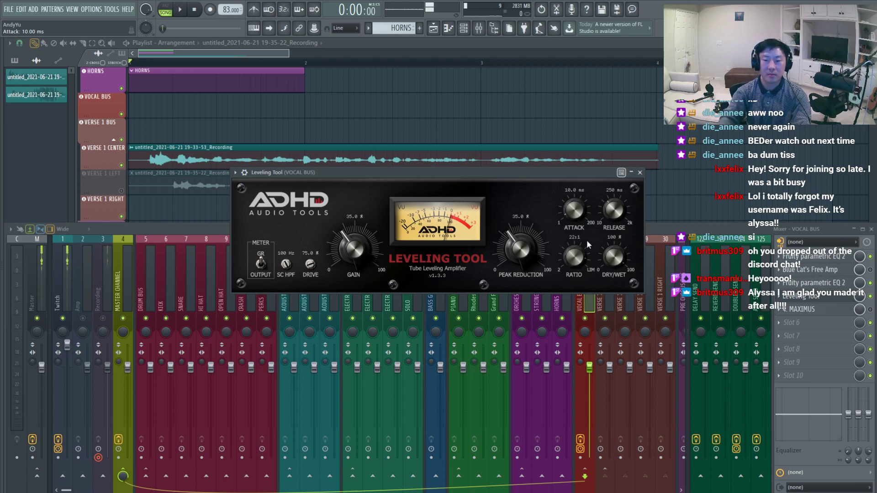
left_click_drag(575, 256, 572, 346)
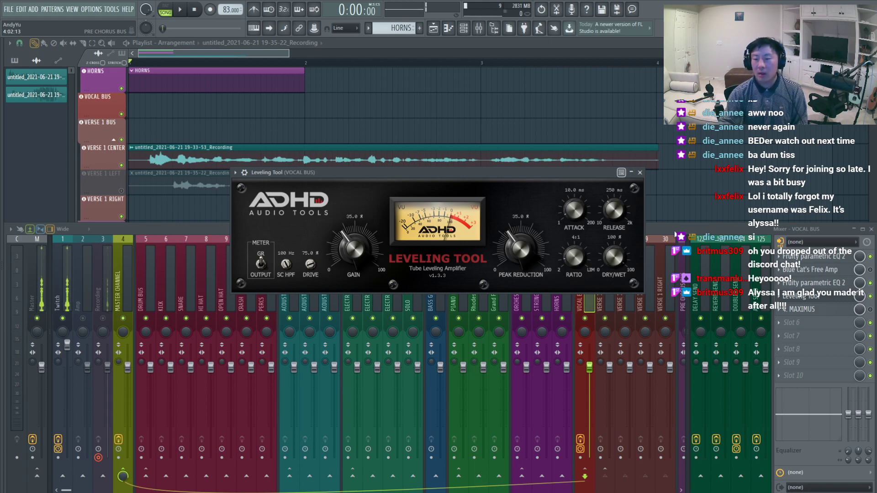
Shift Maximus down to slot 6, load a second Leveling Tool in slot 5, and arrange both Leveling Tool windows without overlap.
left_click_drag(821, 310, 797, 321)
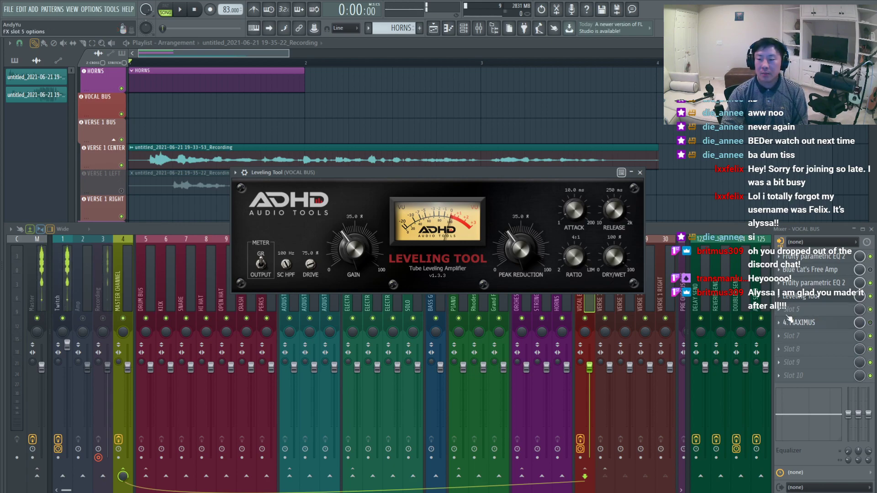
left_click(780, 310)
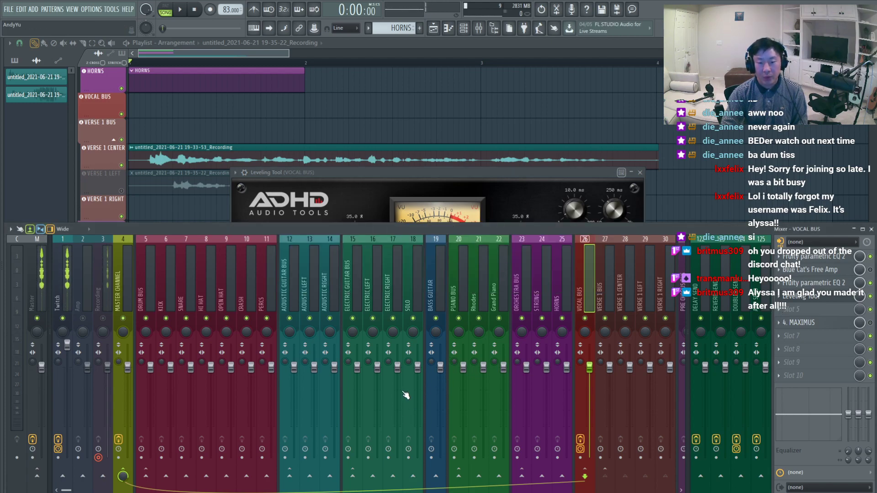
left_click_drag(516, 170, 663, 251)
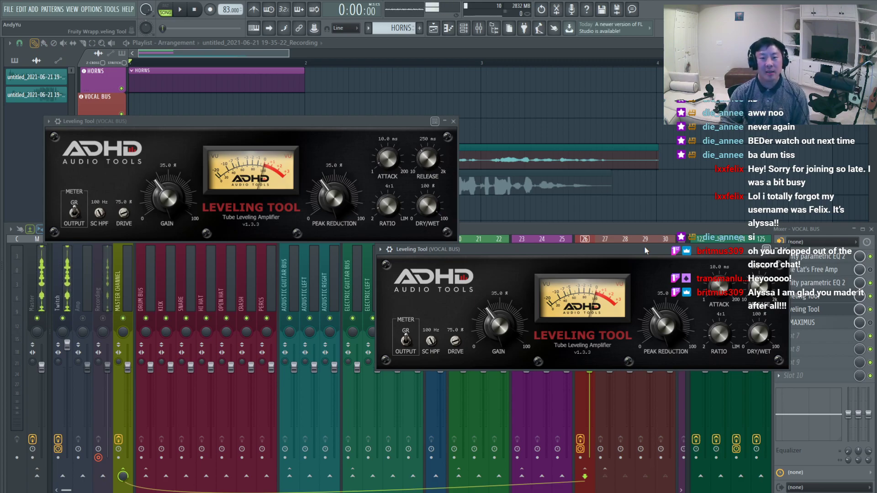
Set one Leveling Tool to 1 ms attack and 10 ms release, and the other to 31.9 ms attack and about 53 ms release.
left_click_drag(387, 165, 386, 190)
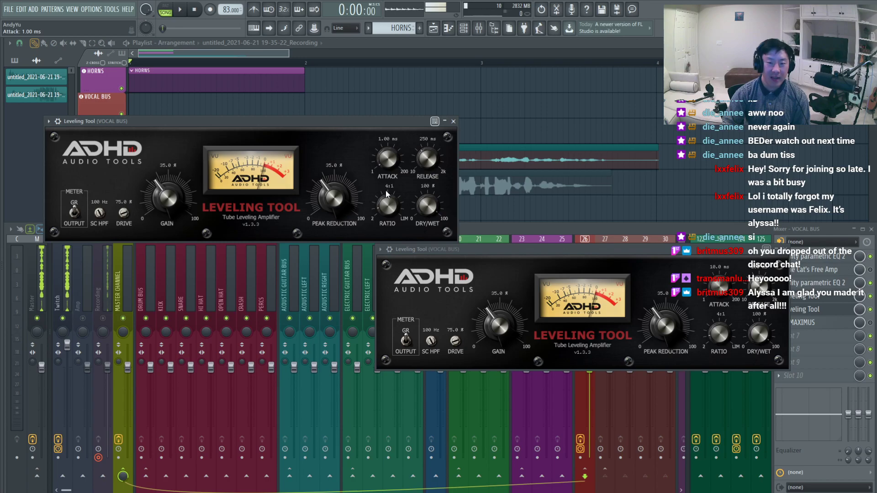
left_click_drag(423, 161, 412, 215)
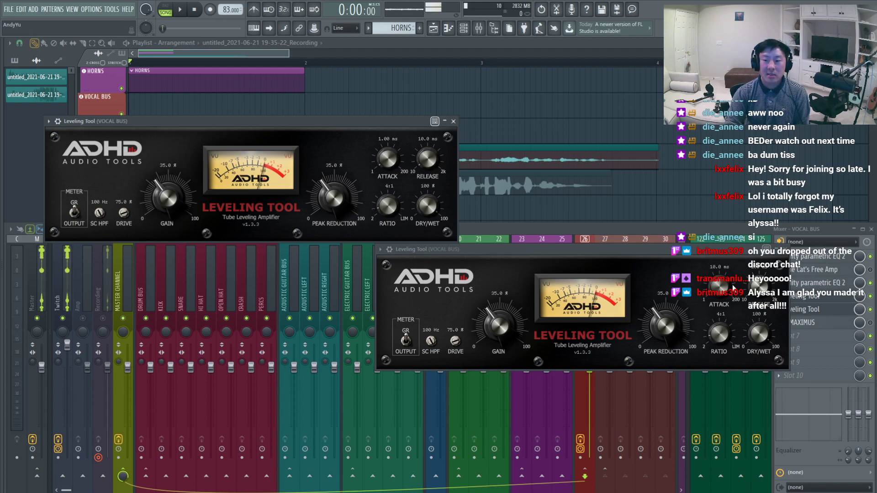
left_click_drag(719, 287, 719, 281)
scroll(716, 292, "up", 3)
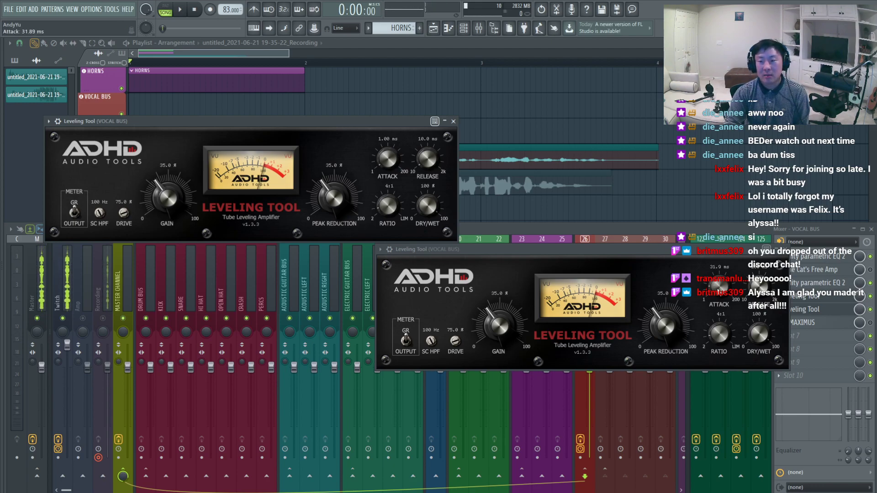
scroll(757, 288, "up", 5)
scroll(758, 291, "down", 5)
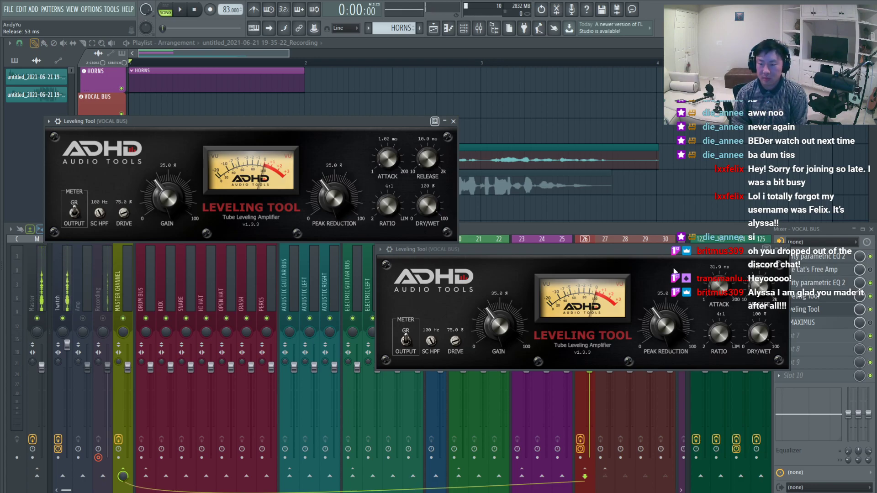
Switch off the slot 5 Leveling Tool and look through the effect chains of the Master, MASTER CHANNEL and VOCAL BUS tracks.
left_click(870, 310)
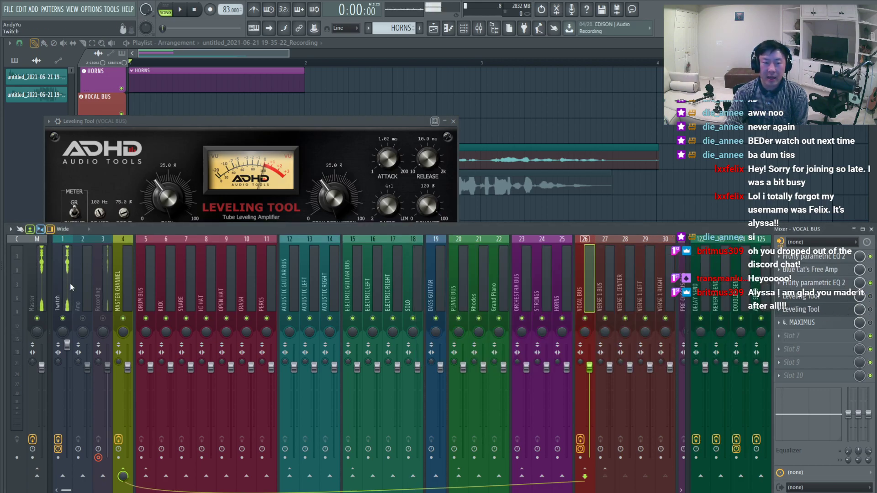
left_click(37, 290)
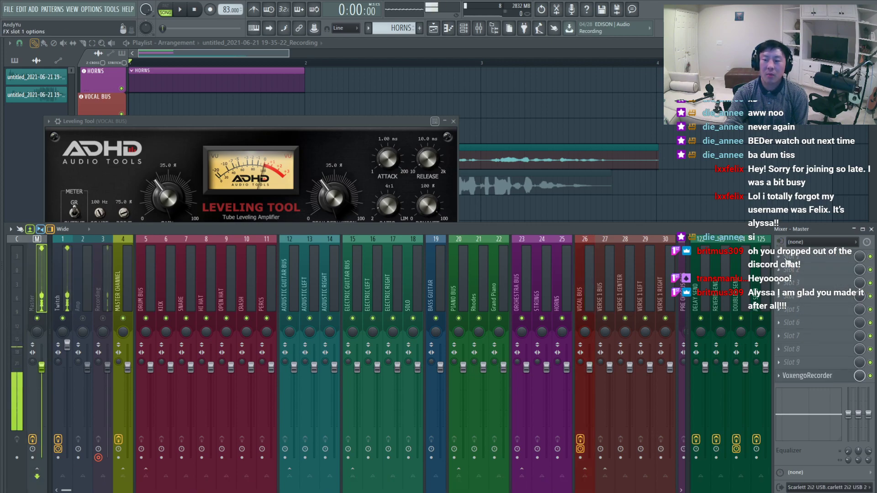
left_click(124, 257)
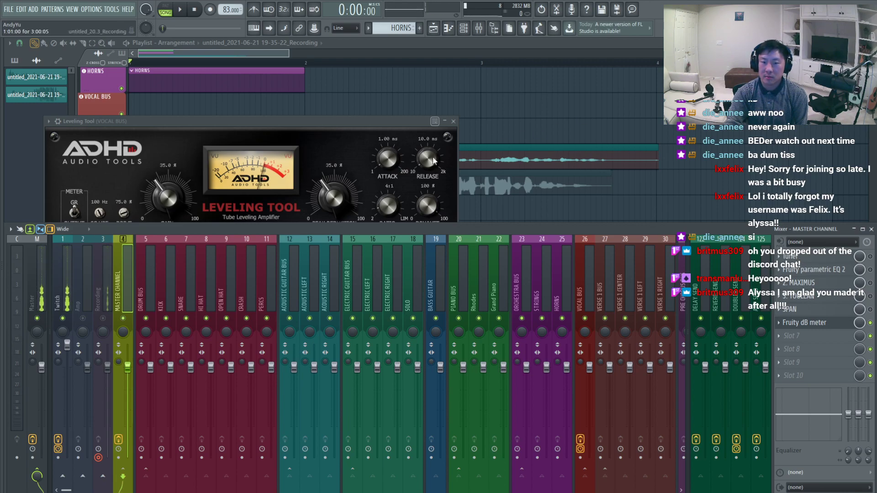
left_click(583, 294)
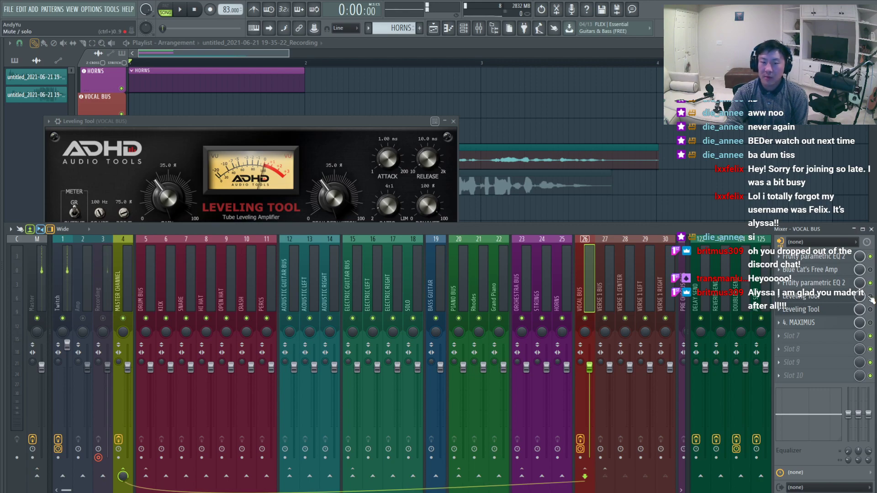
left_click_drag(336, 120, 420, 99)
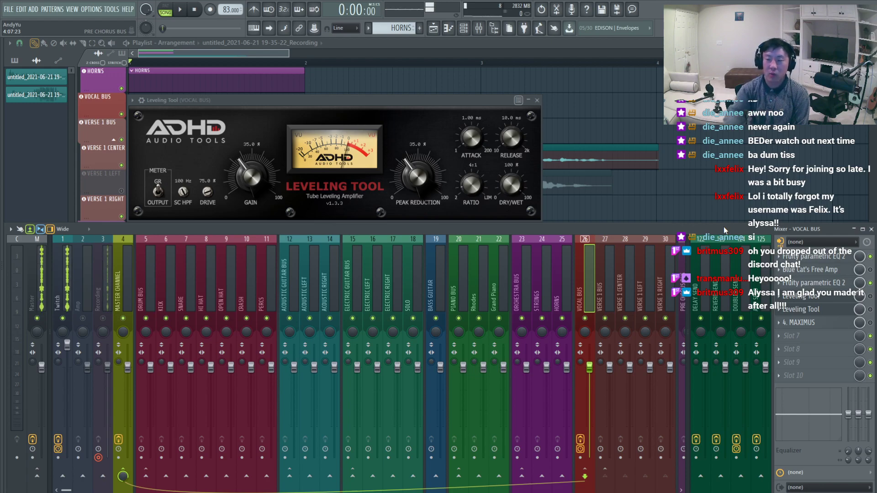
left_click(126, 283)
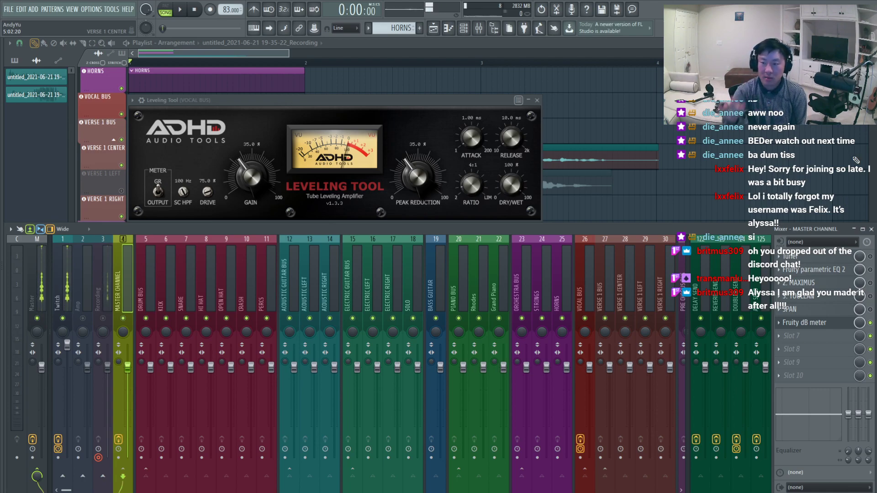
left_click(589, 289)
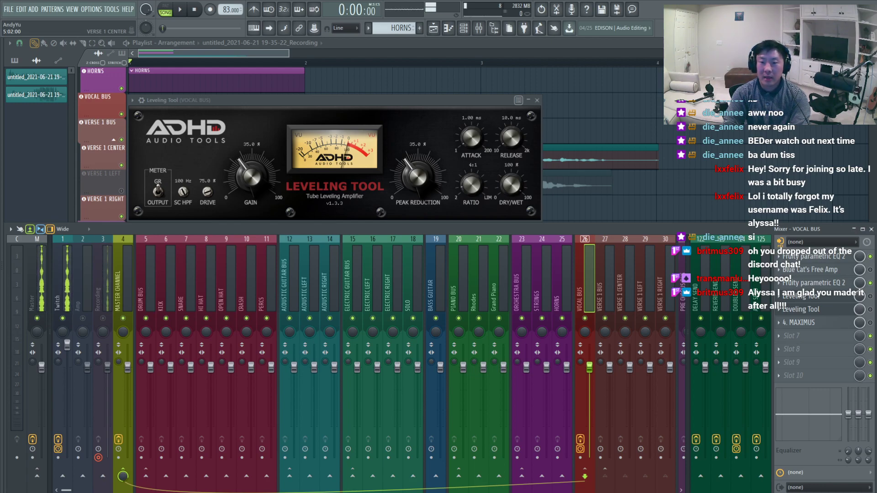
Open the Fruity dB meter on the MASTER CHANNEL and place it over the playlist's track names.
left_click(123, 278)
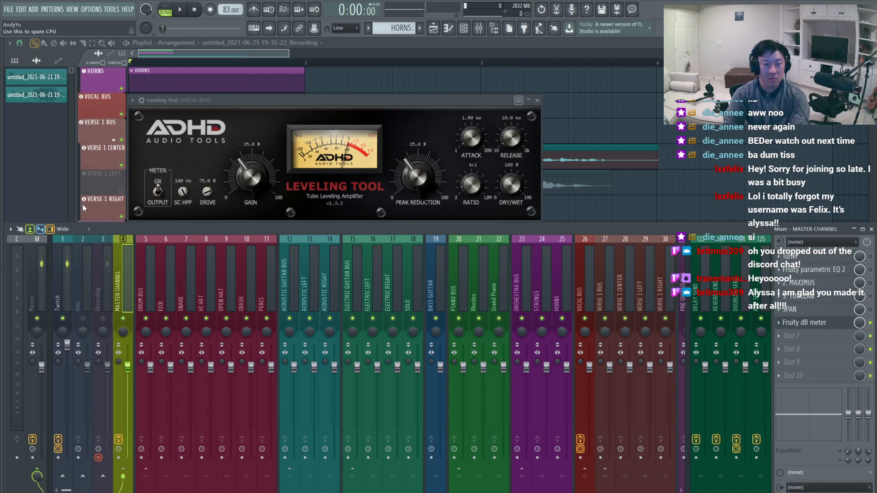
left_click(76, 249)
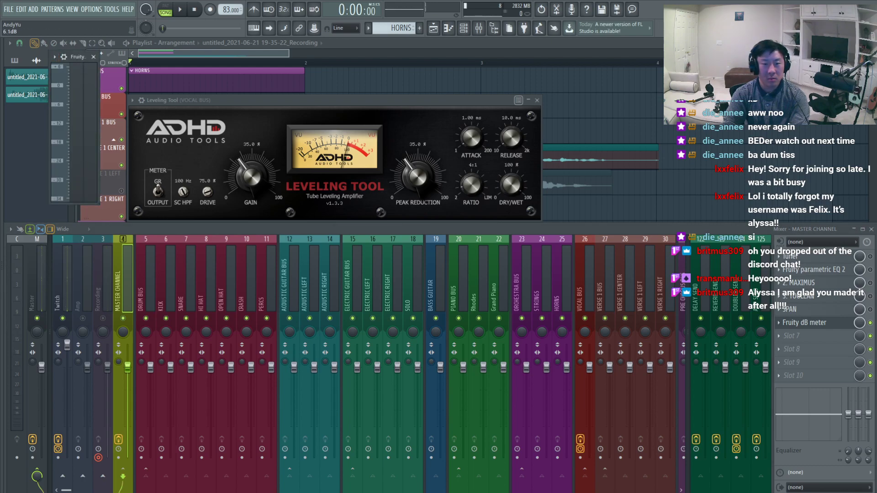
left_click_drag(78, 57, 30, 45)
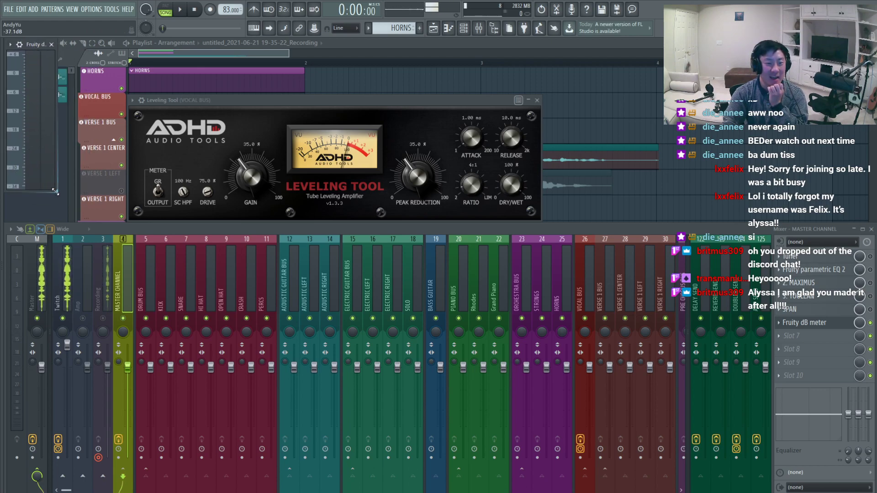
left_click_drag(41, 46, 154, 56)
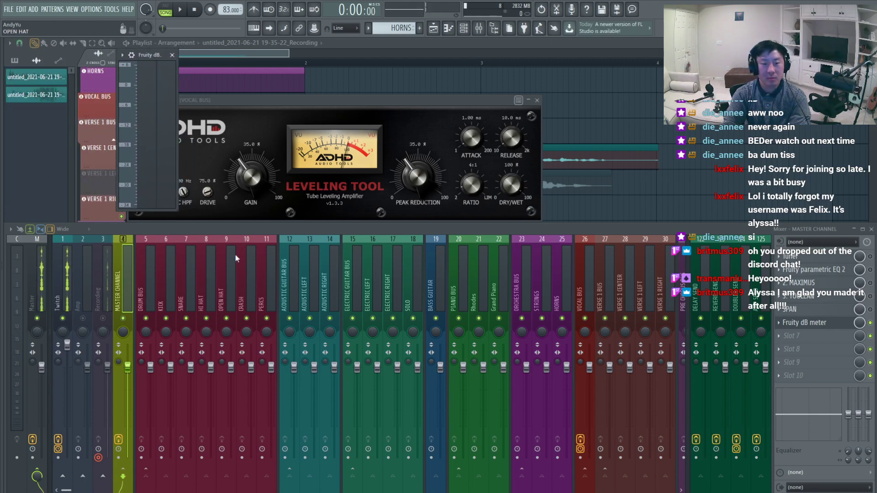
Play the vocal with the VOCAL BUS selected and check its peaks on the dB meter.
left_click(588, 289)
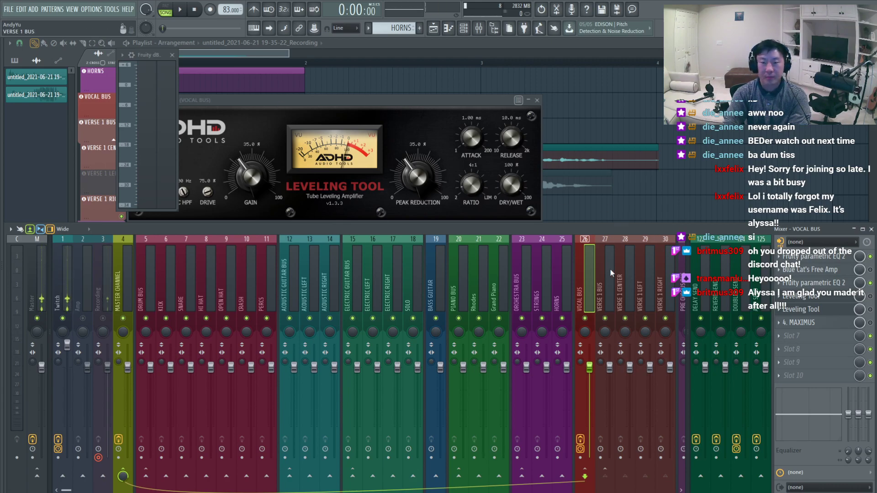
key("space")
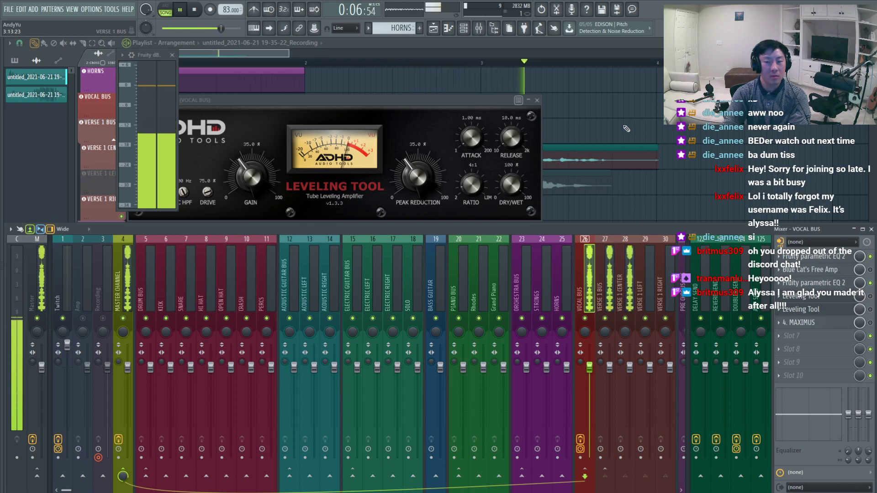
key("space")
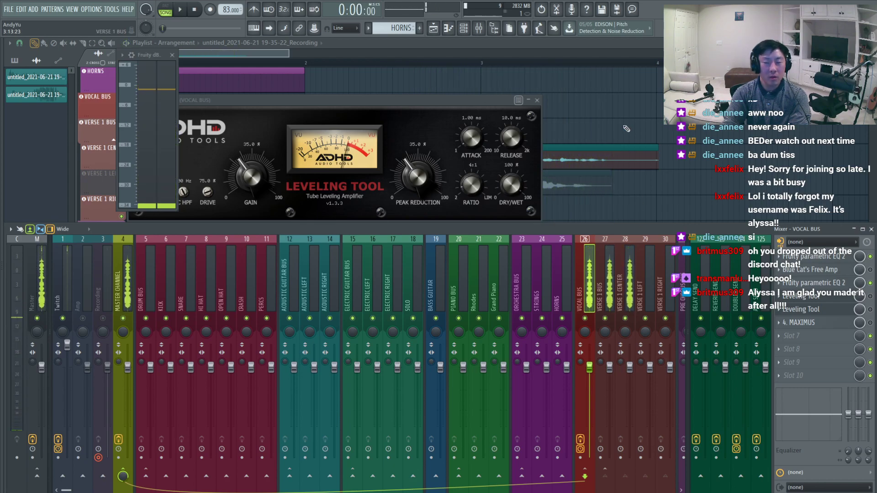
Turn off Normalize for the VERSE 1 CENTER vocal recording and set its precomputed boost to 25%.
key("F12")
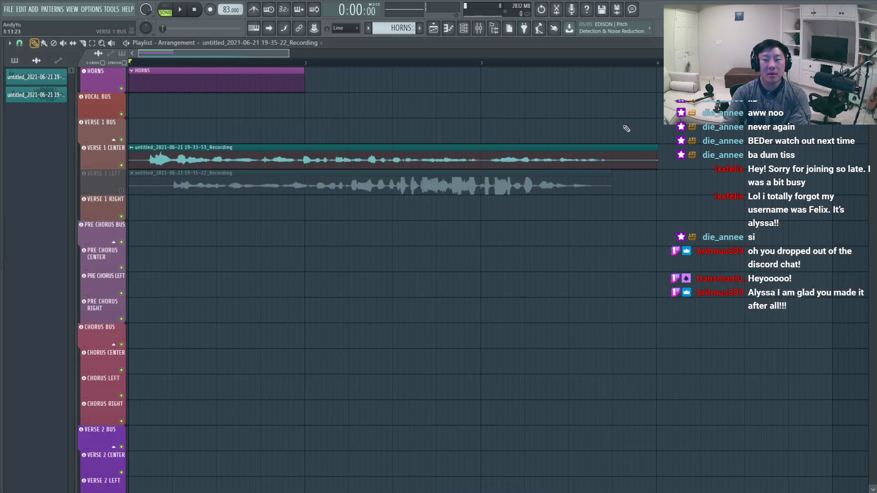
double_click(609, 149)
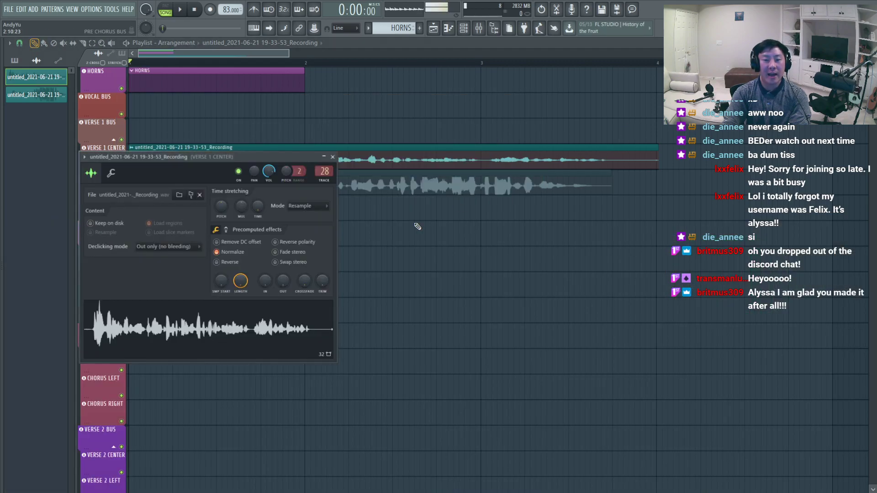
left_click(237, 256)
left_click(227, 230)
scroll(224, 249, "up", 6)
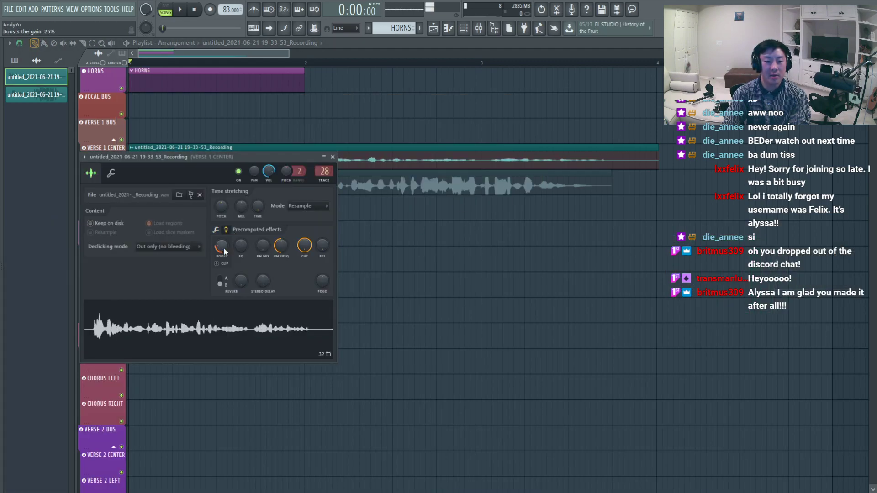
key("Escape")
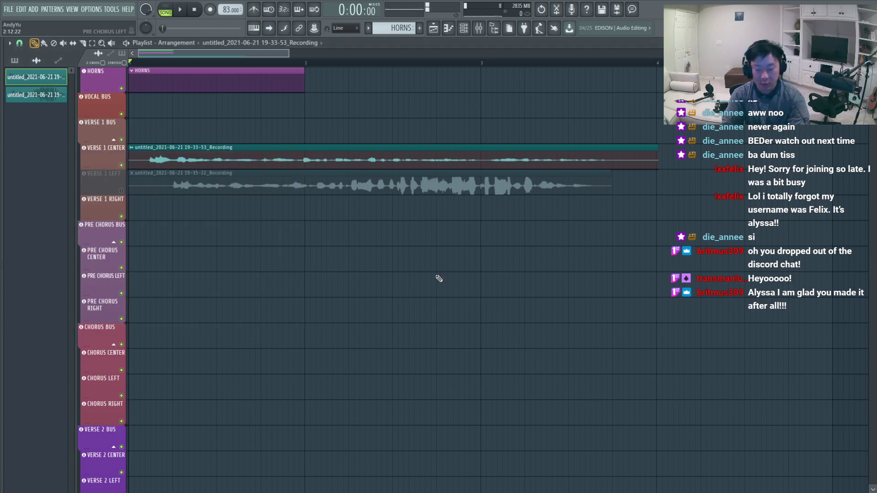
Reopen the mixer and the MASTER CHANNEL's Fruity dB meter, and play the boosted vocal to check its level.
key("F9")
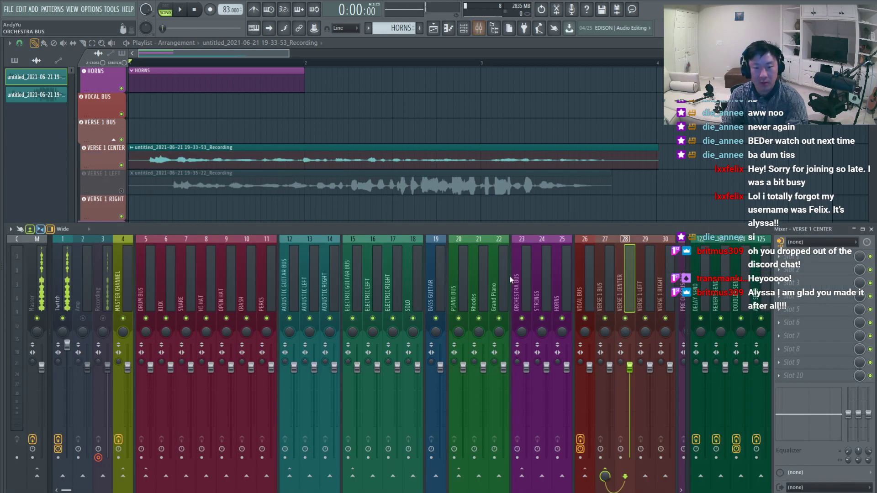
left_click(590, 301)
left_click(129, 296)
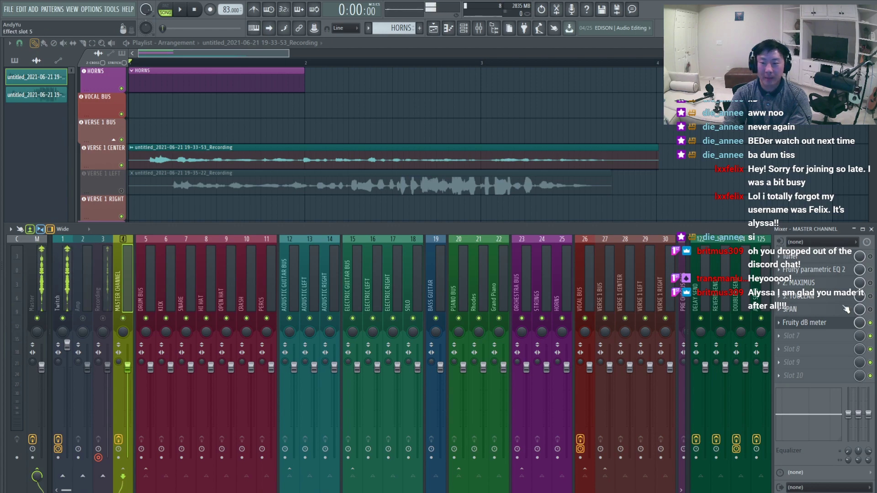
left_click(830, 324)
left_click(591, 287)
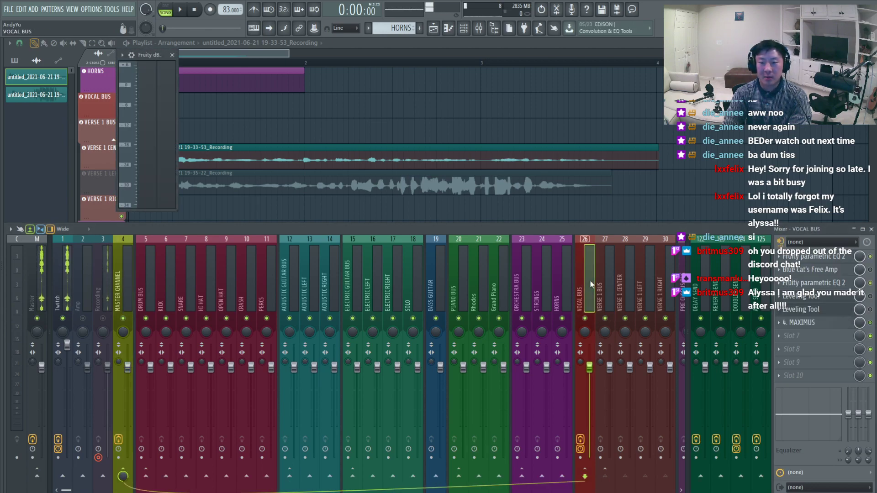
key("space")
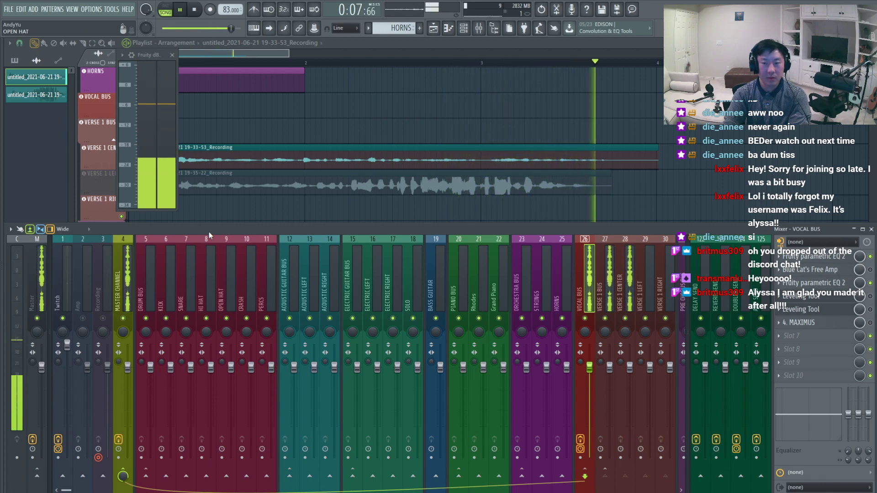
key("space")
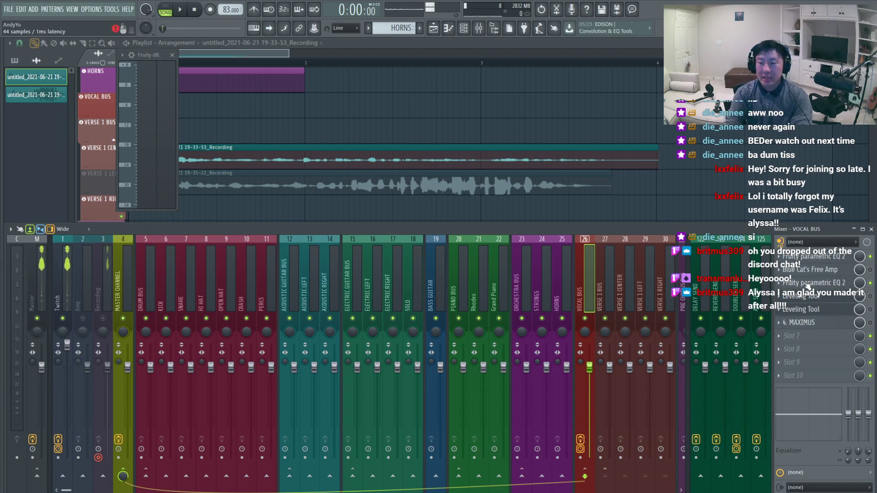
Open the first Leveling Tool on the VOCAL BUS and place its window over the playlist beside the dB meter.
left_click(844, 299)
left_click_drag(634, 261, 571, 206)
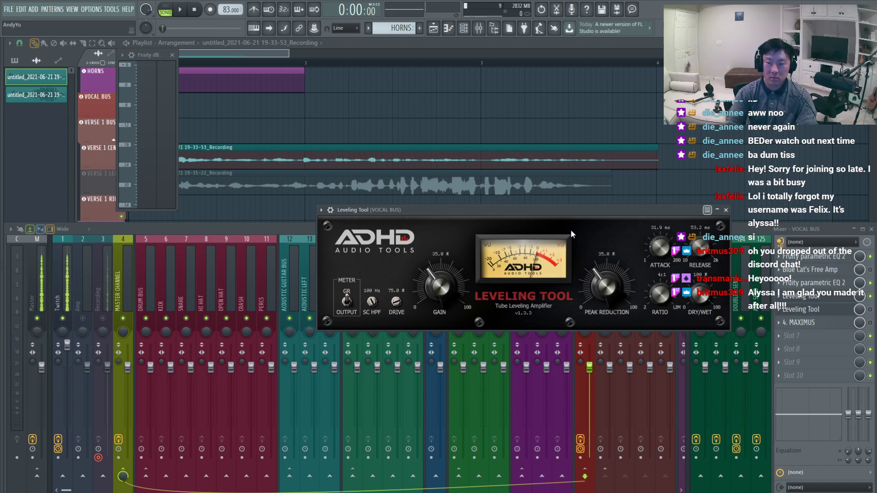
left_click(818, 300)
left_click(818, 300)
left_click(818, 300)
scroll(816, 299, "down", 1)
left_click(816, 299)
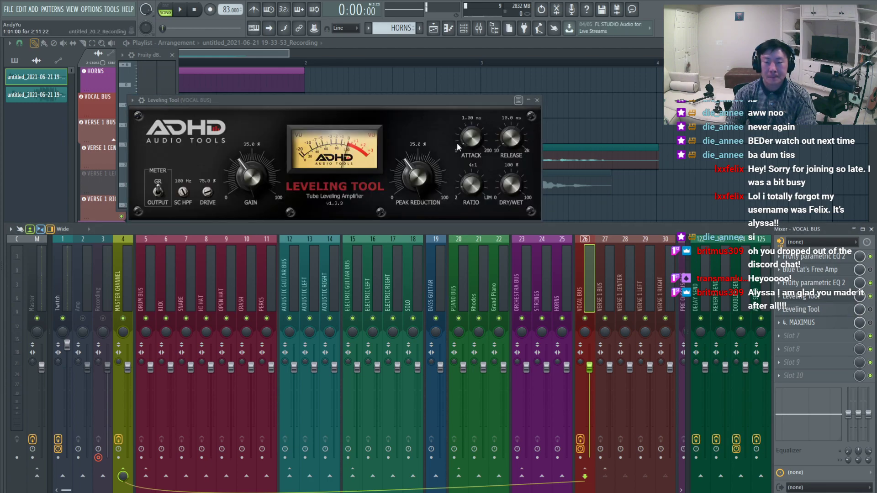
left_click_drag(432, 104, 612, 94)
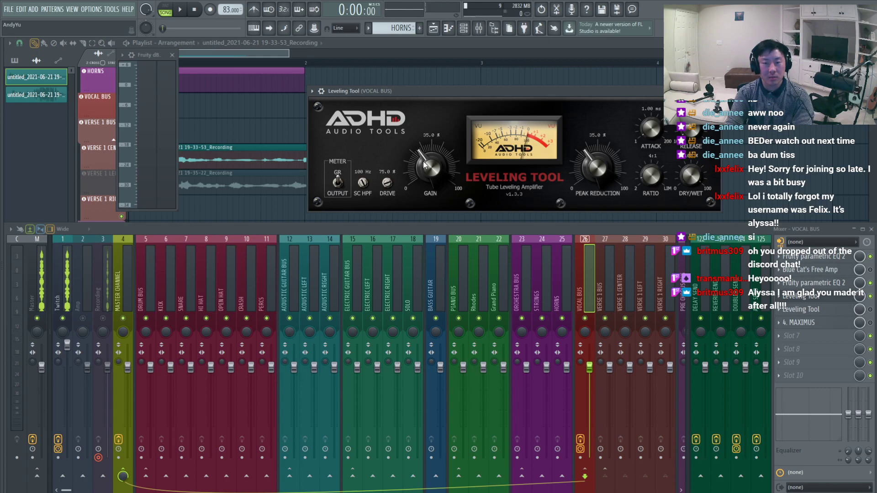
Lower the first Leveling Tool's Gain to about 26.3%, playing the vocal between adjustments to check its peaks on the dB meter.
key("space")
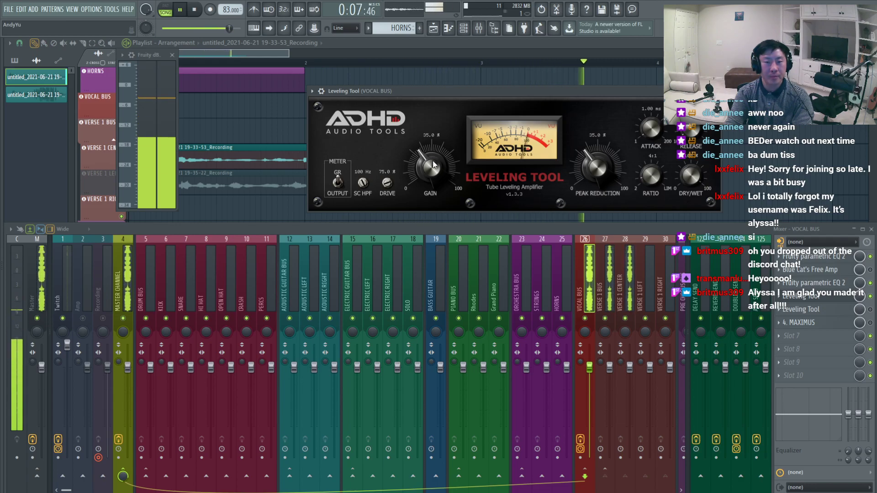
key("space")
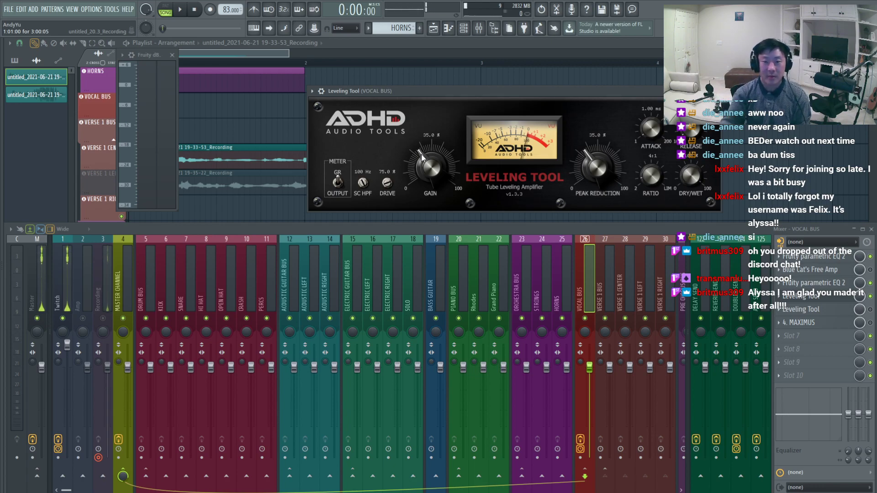
left_click_drag(422, 157, 411, 169)
key("space")
key("space")
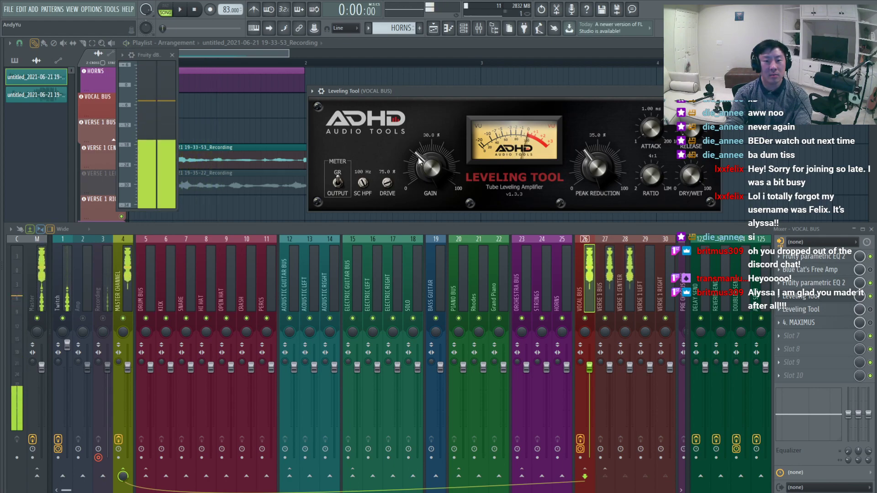
left_click_drag(417, 158, 413, 163)
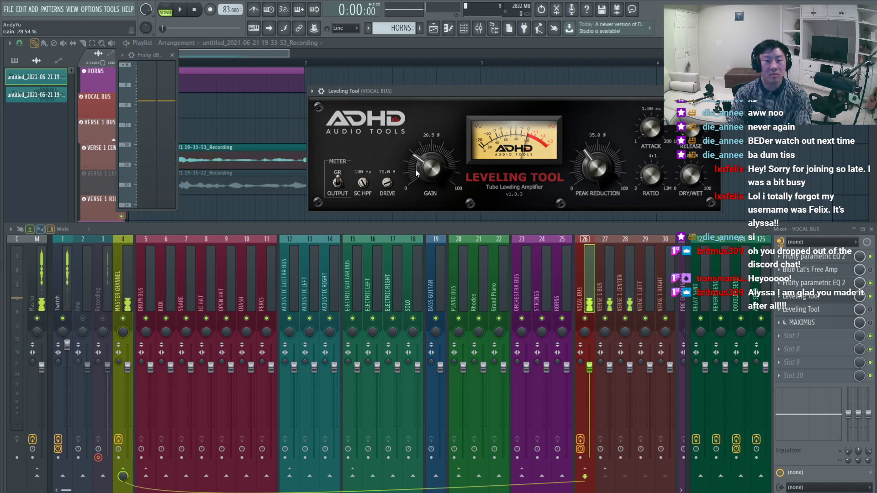
mouse_move(420, 167)
left_mouse_down()
mouse_move(409, 169)
mouse_move(415, 160)
mouse_move(412, 171)
left_mouse_up()
key("space")
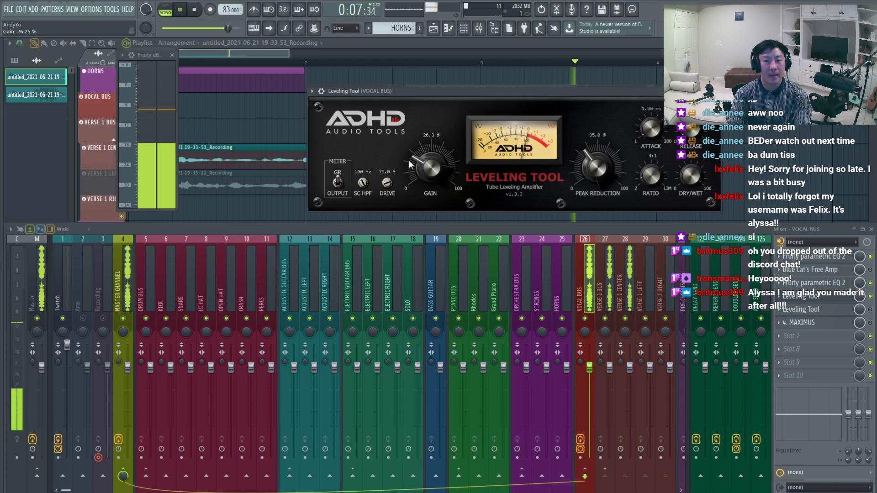
key("space")
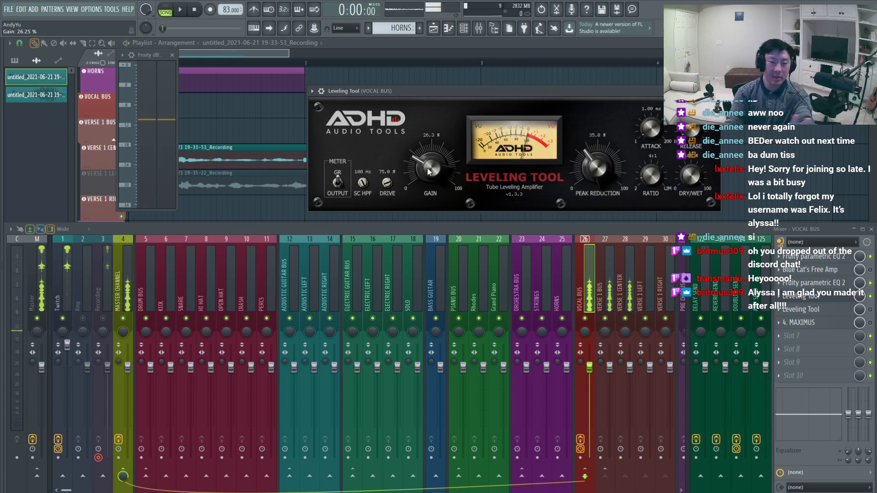
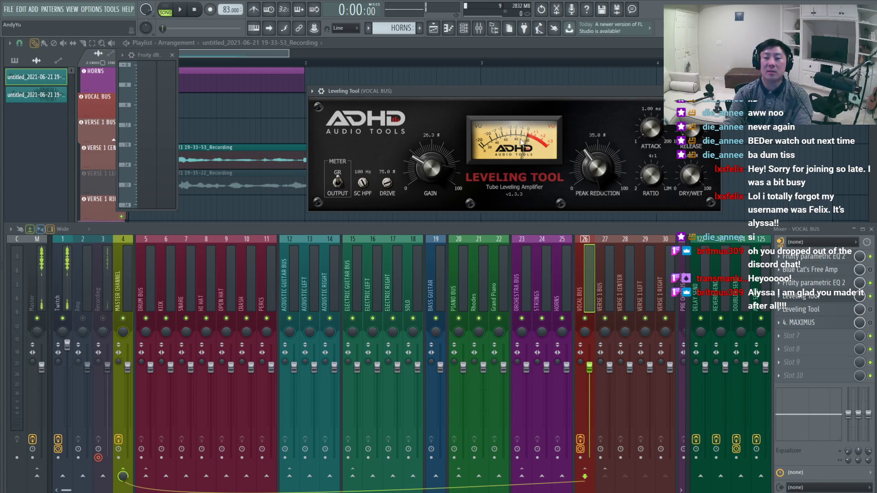
Lower the first Leveling Tool's Peak Reduction to about 25.8%, playing the vocal before and after to compare its levels.
key("space")
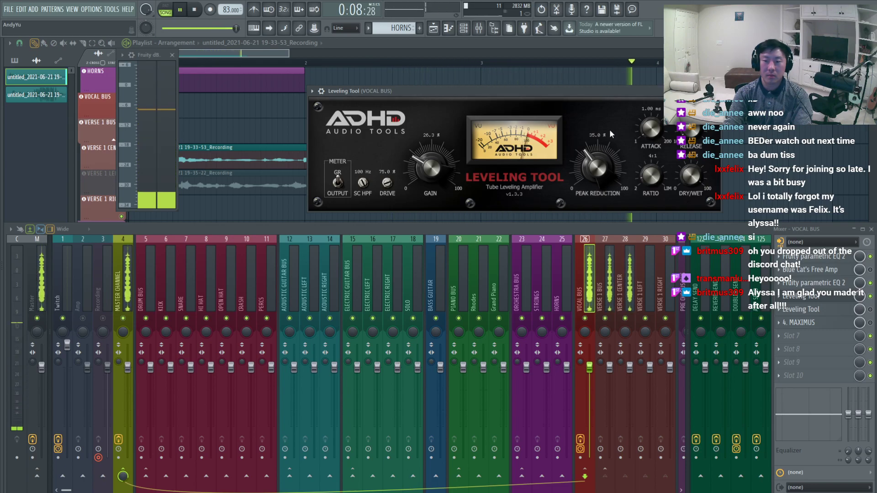
key("space")
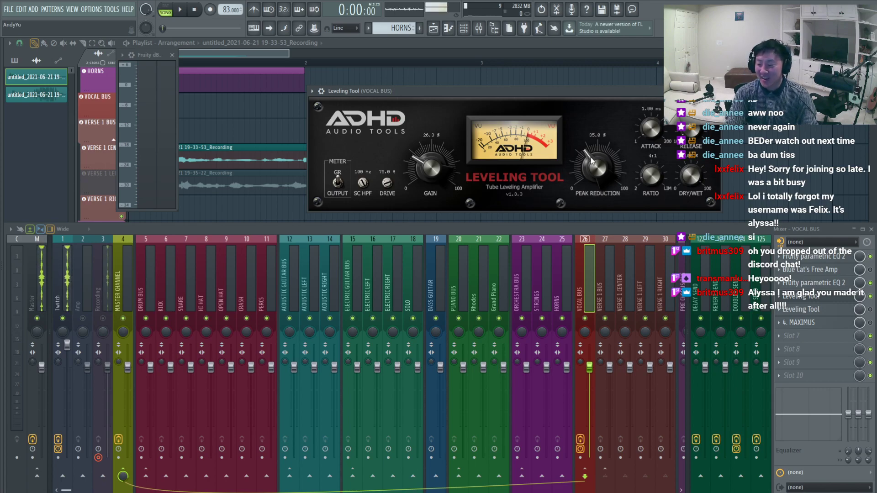
left_click_drag(589, 158, 566, 175)
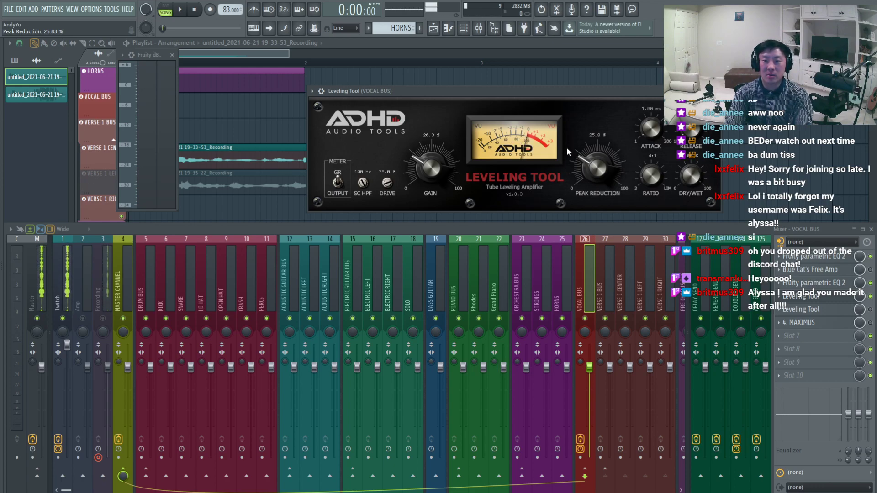
key("space")
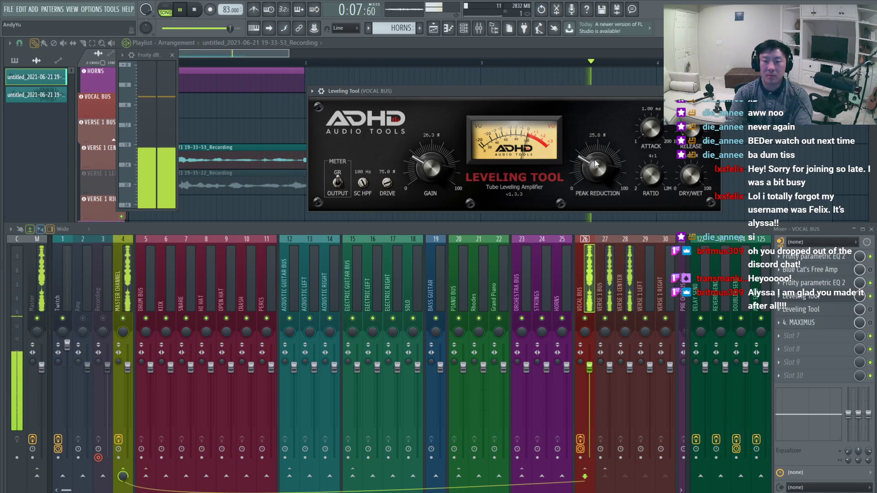
key("space")
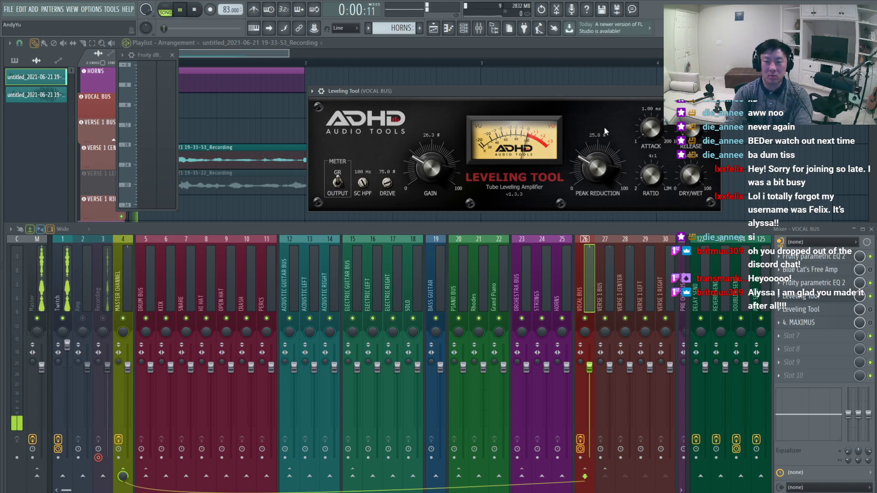
key("space")
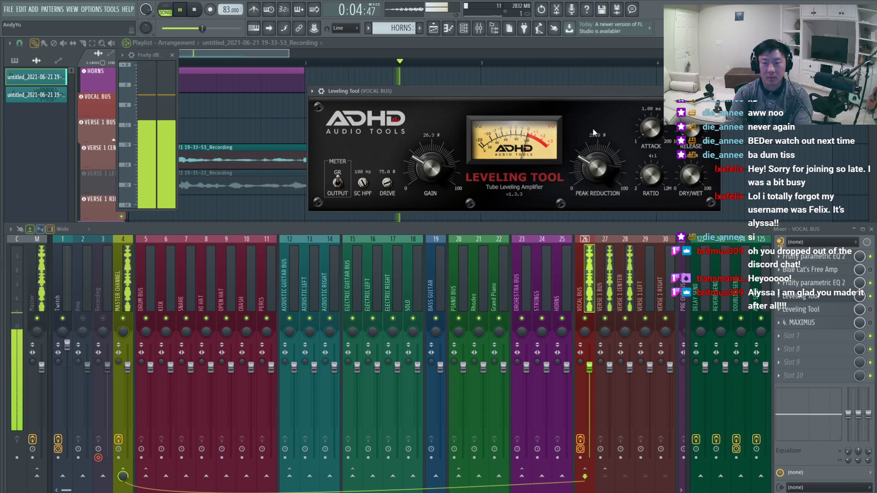
key("space")
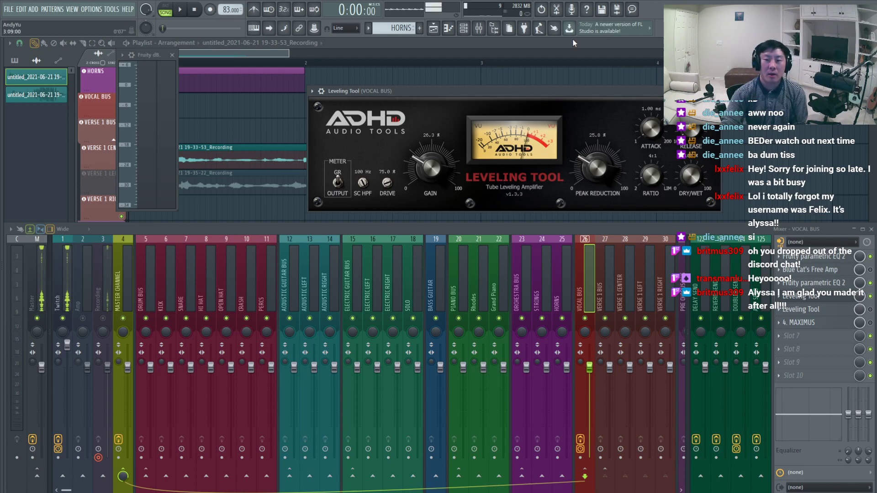
Try a different Drive amount on the first Leveling Tool, restore it to 75%, and close the plugin.
left_click_drag(388, 185, 392, 275)
double_click(387, 184)
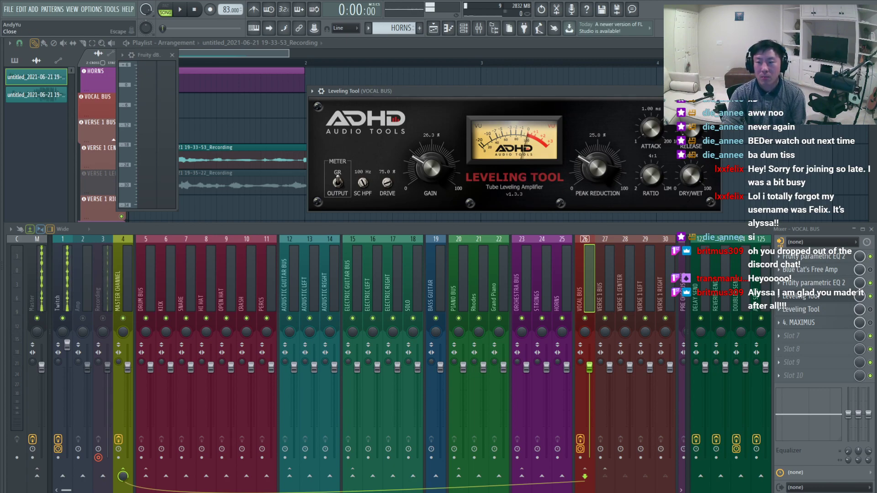
left_click(717, 91)
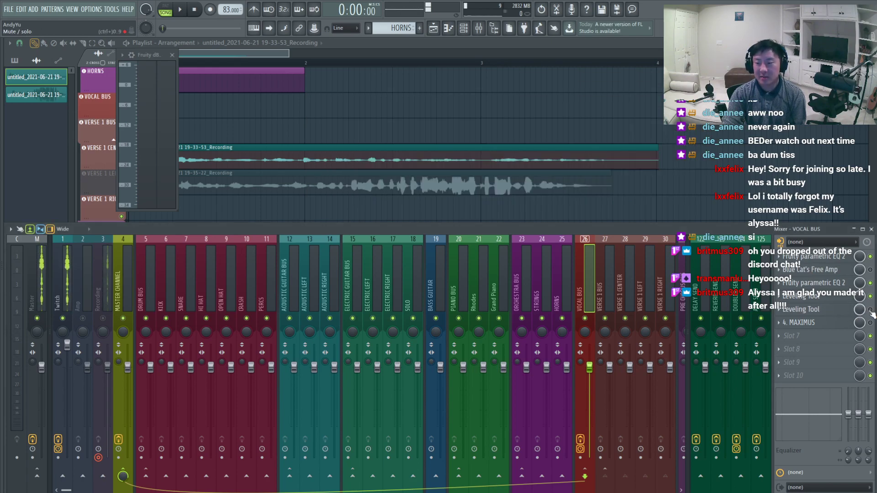
Open the second Leveling Tool on the VOCAL BUS and place its window over the playlist beside the dB meter.
left_click(831, 313)
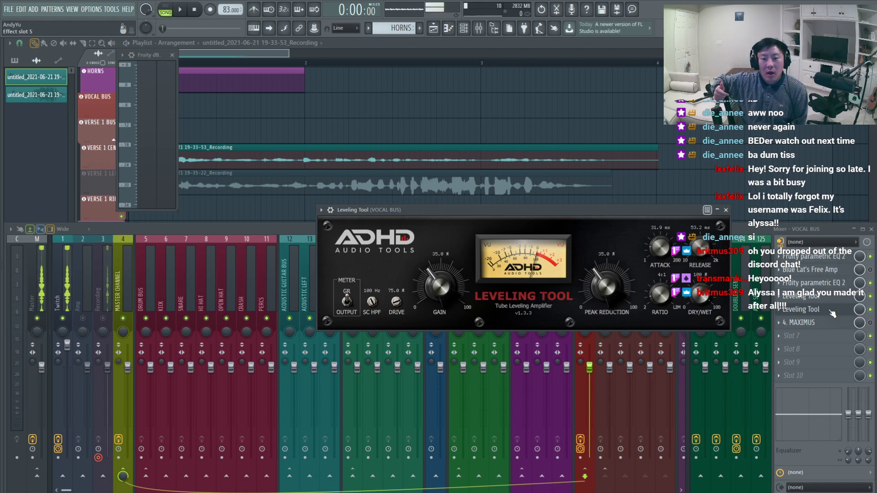
left_click(821, 308)
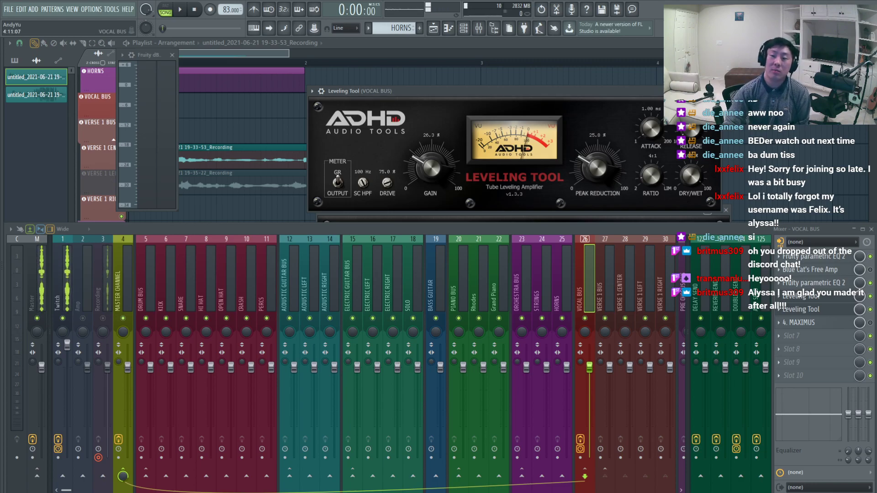
left_click(827, 296)
left_click(829, 309)
left_click(829, 309)
left_click_drag(551, 212, 522, 144)
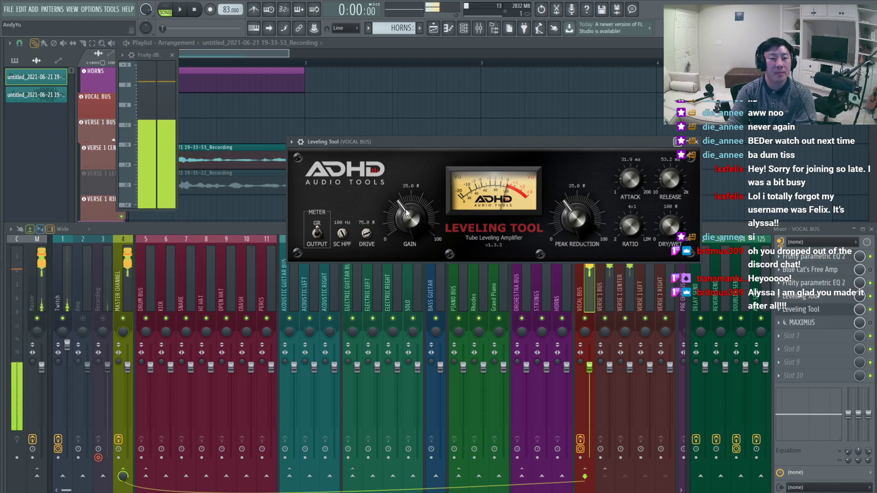
Lower the second Leveling Tool's Gain to about 16.5%, checking the vocal's peaks on the dB meter during playback.
left_click_drag(404, 210, 392, 229)
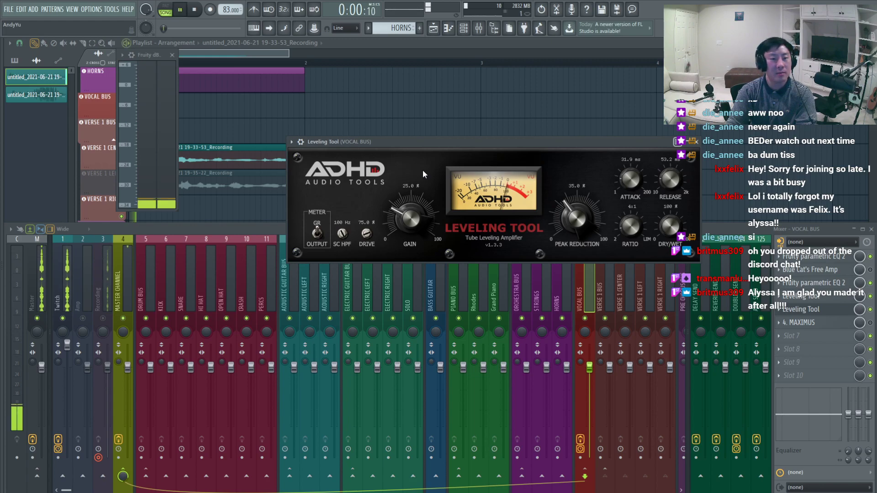
left_click_drag(400, 211, 394, 222)
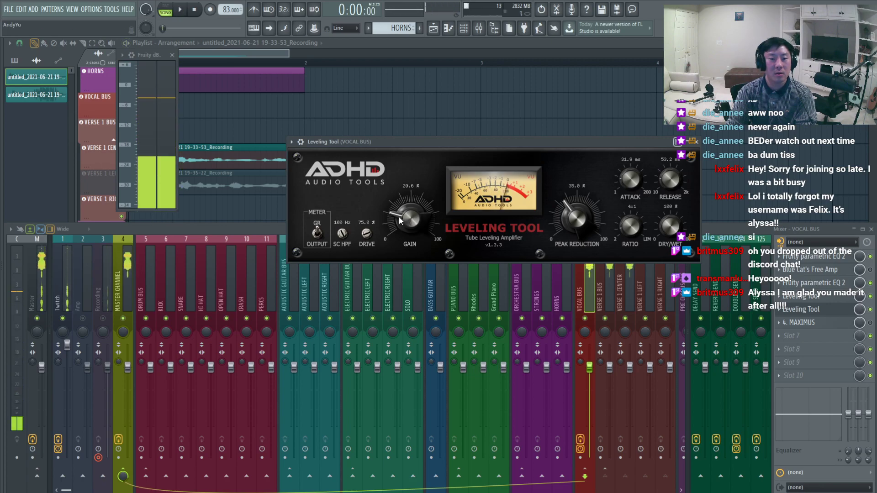
left_click_drag(394, 217, 392, 221)
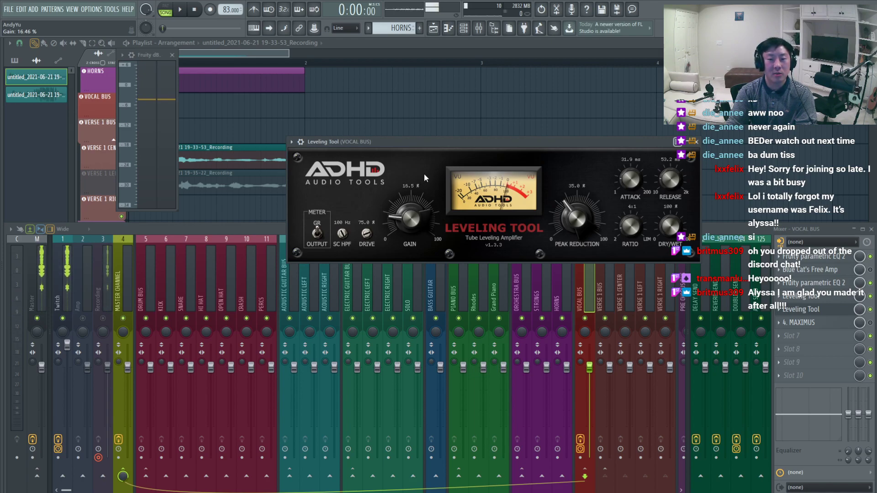
key("space")
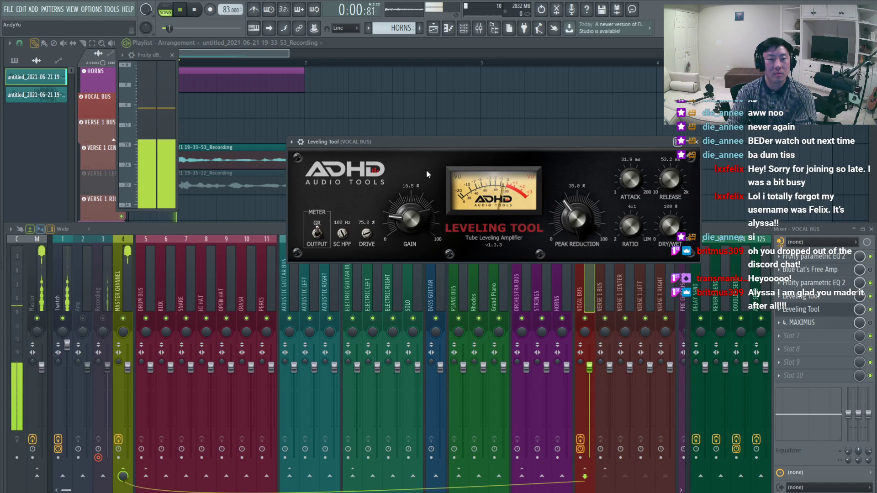
key("space")
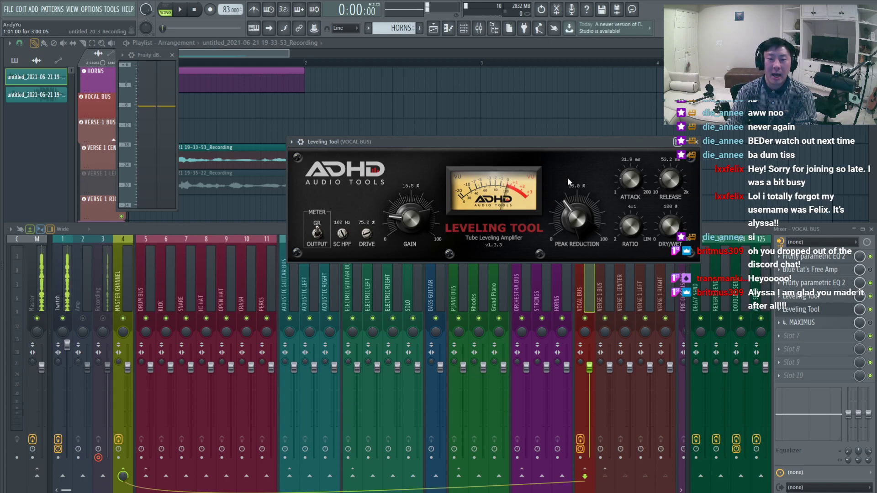
Lower the second Leveling Tool's Peak Reduction to about 25.6%, playing the vocal between adjustments to check the result.
key("space")
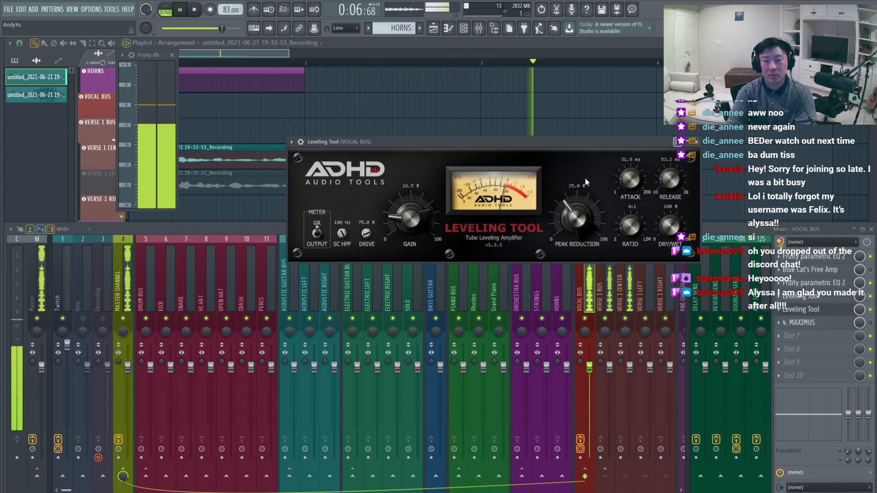
key("space")
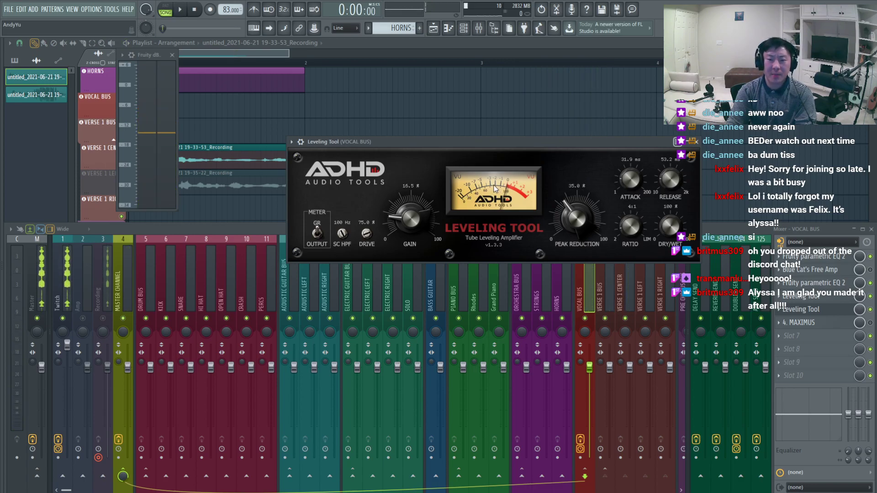
left_click_drag(563, 212, 563, 218)
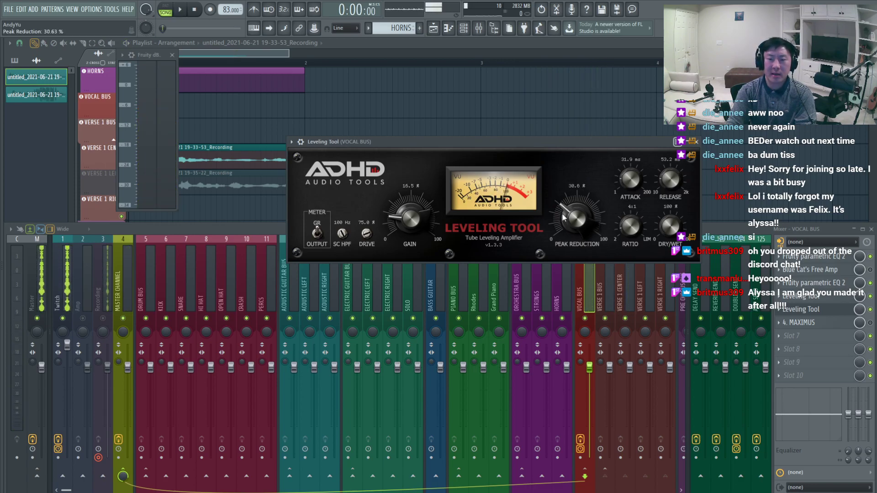
key("space")
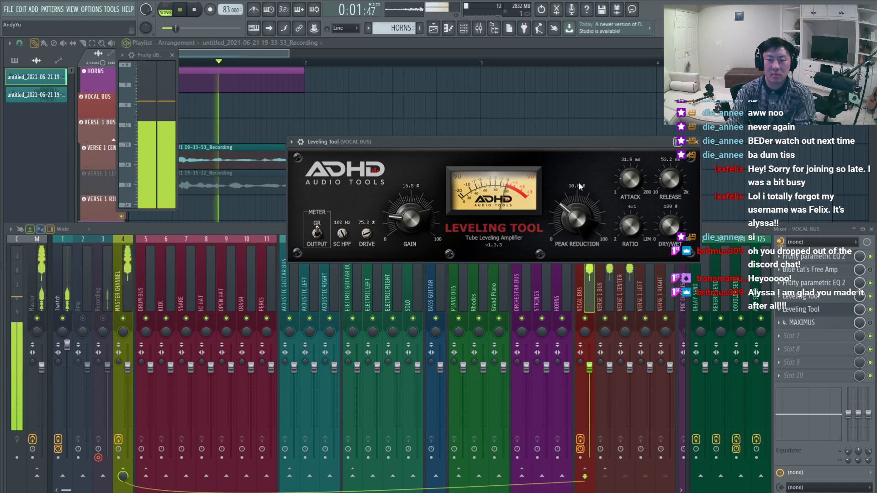
key("space")
left_click_drag(568, 209, 561, 222)
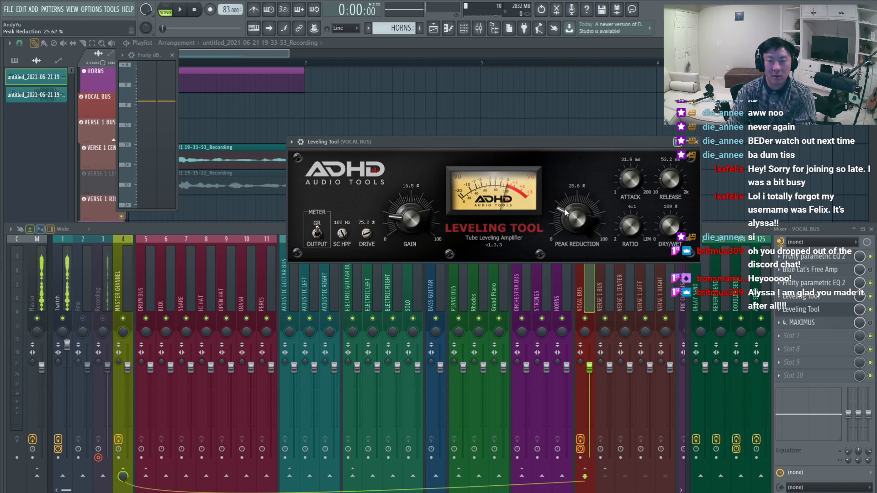
key("space")
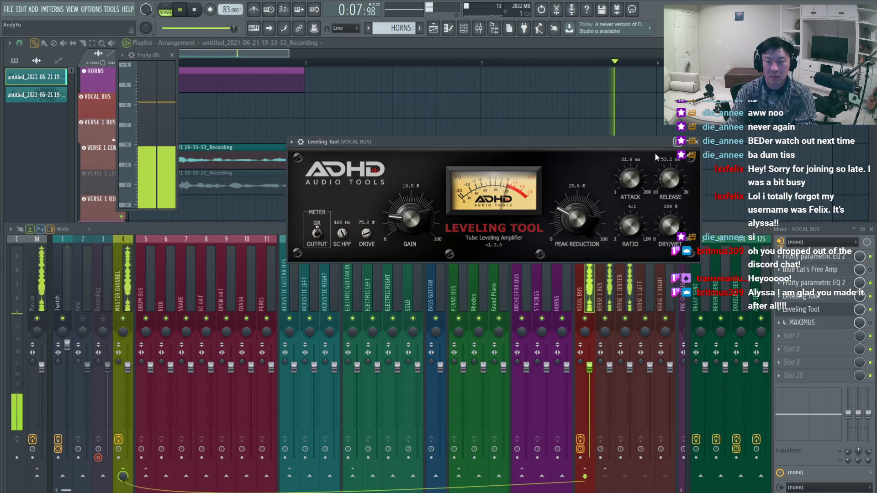
key("space")
key("space")
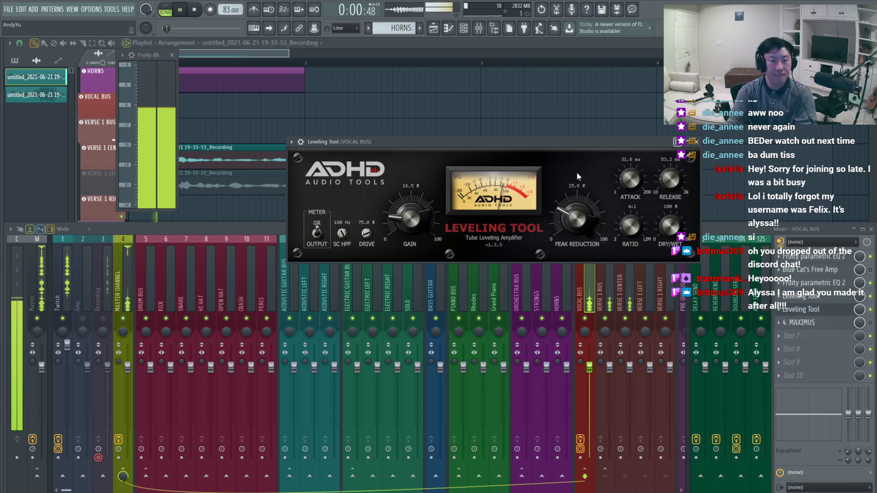
key("space")
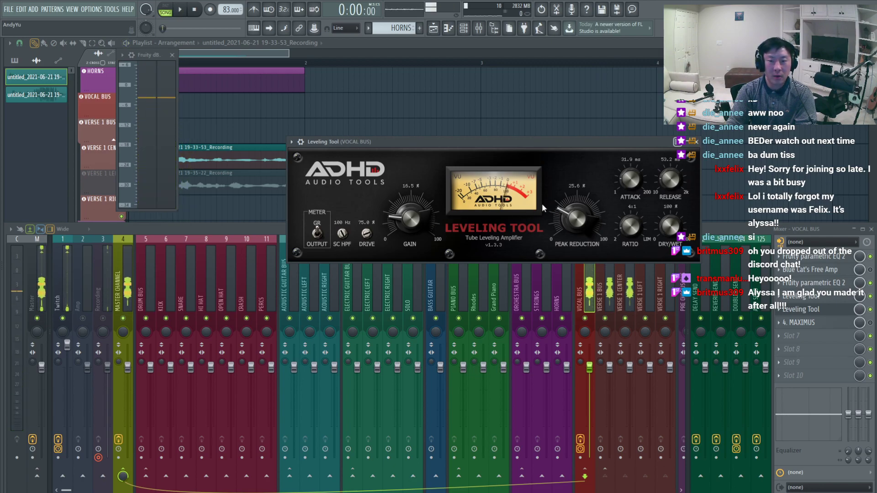
Try the second Leveling Tool's Peak Reduction at 35% and settle on about 25.2%, playing the vocal after each change.
scroll(576, 216, "up", 5)
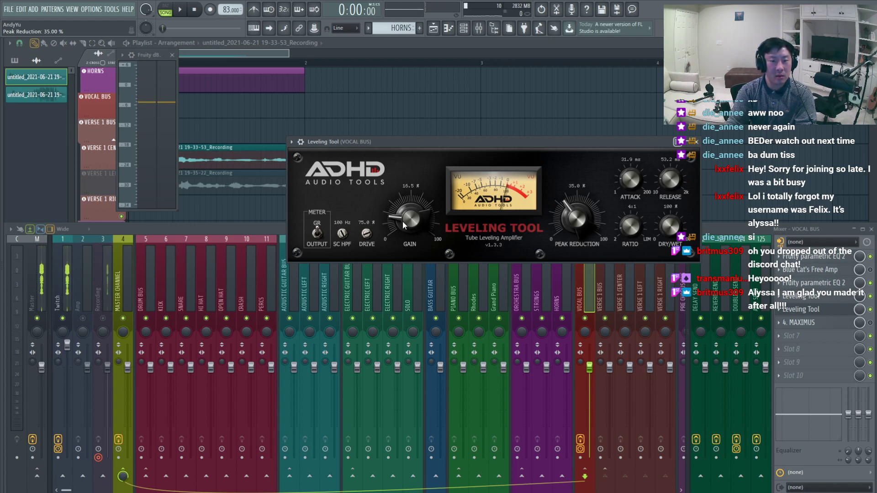
key("space")
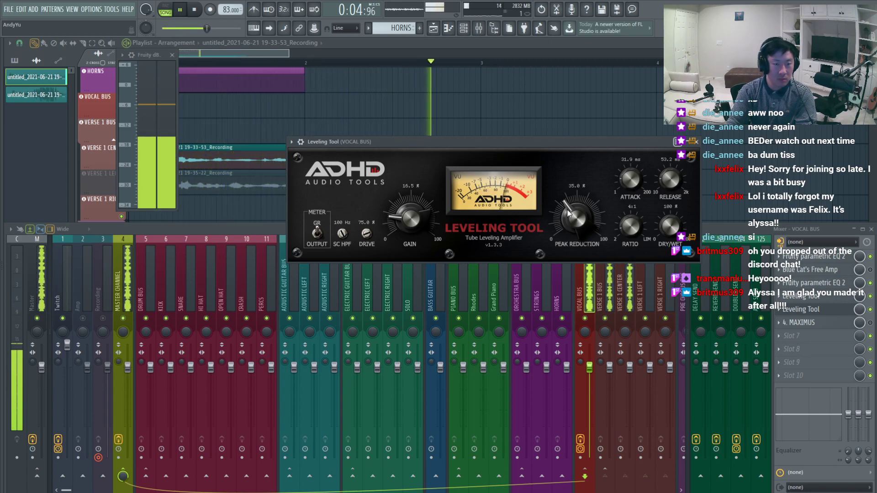
key("space")
left_click_drag(568, 213, 549, 227)
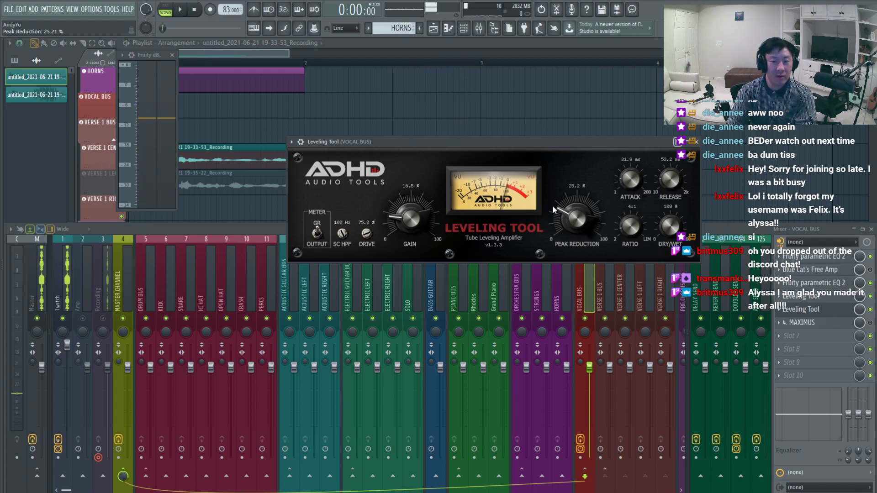
key("space")
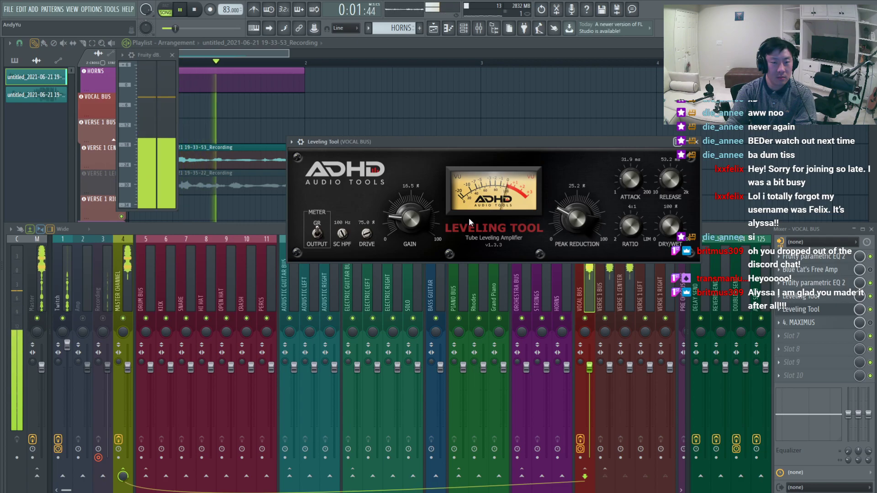
key("space")
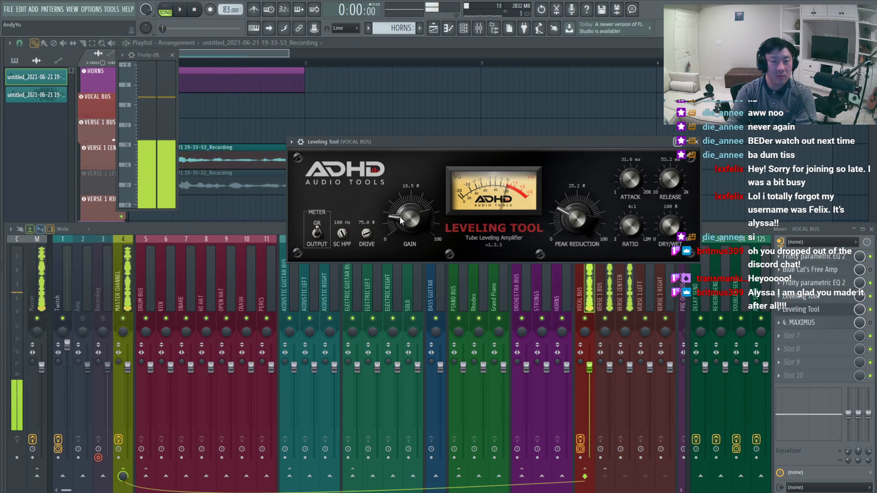
Lower the second Leveling Tool's Gain to about 12.5%, playing the vocal to check its level on the dB meter.
mouse_move(399, 217)
left_mouse_down()
mouse_move(396, 231)
mouse_move(396, 215)
left_mouse_up()
key("space")
key("space")
key("space")
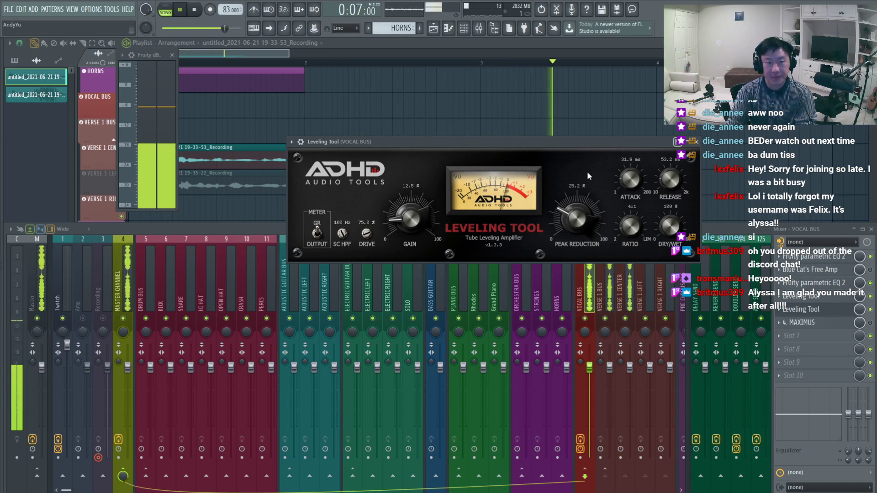
key("space")
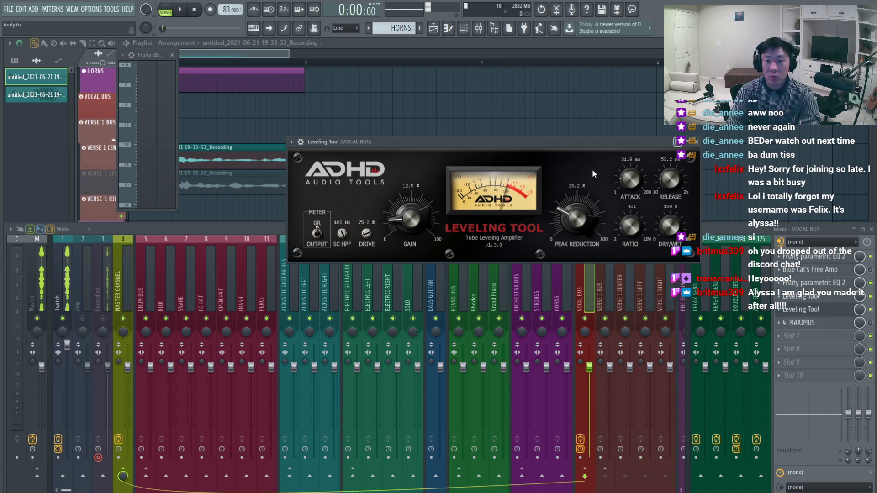
Toggle the second Leveling Tool's bypass and close its window, playing the vocal to compare the compression.
left_click(871, 310)
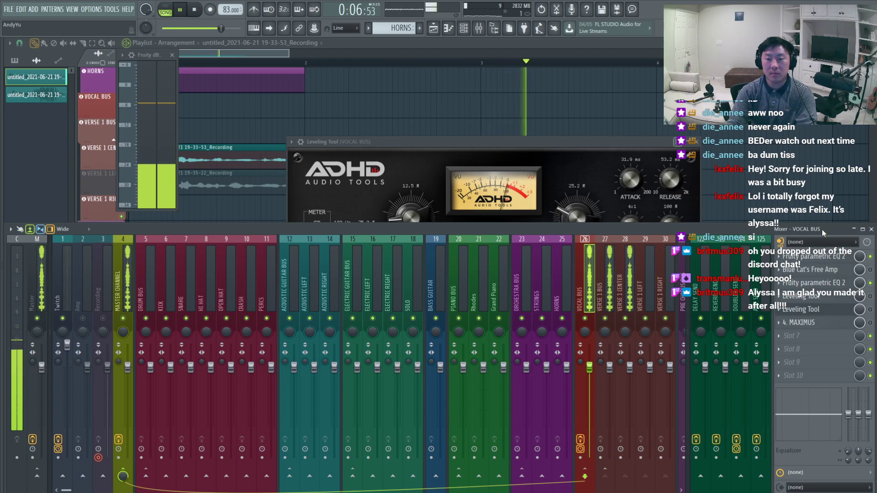
key("space")
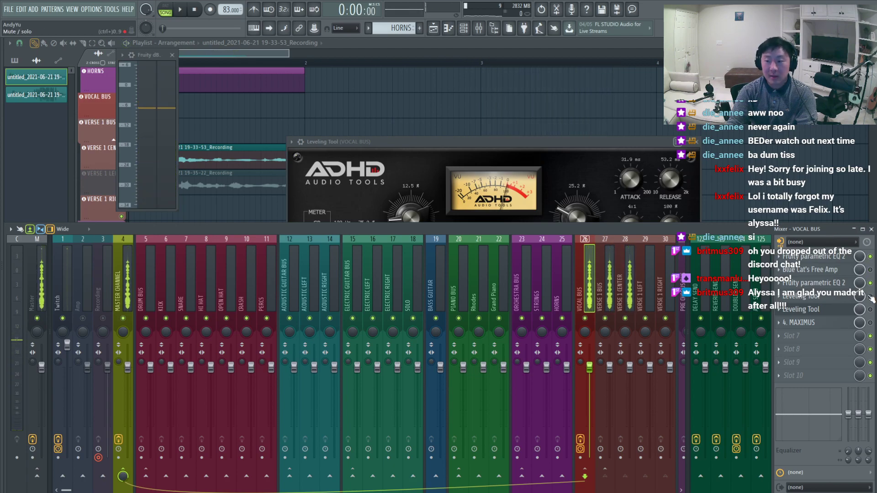
left_click(844, 312)
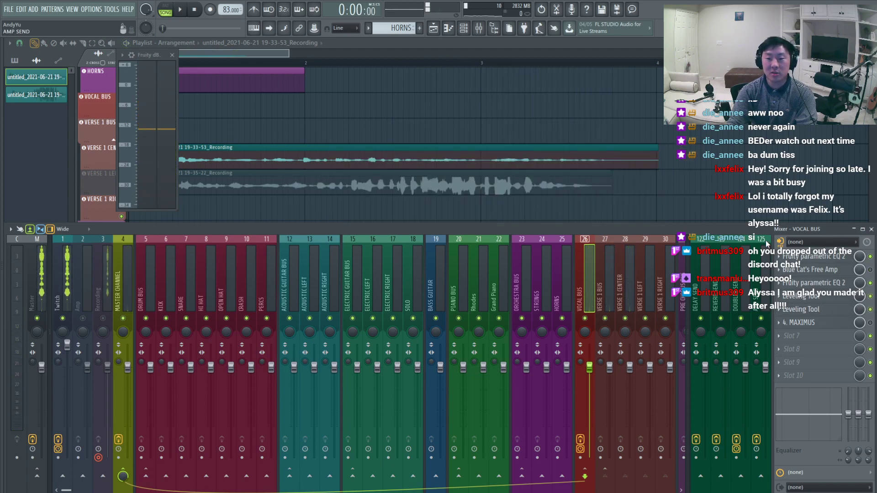
key("space")
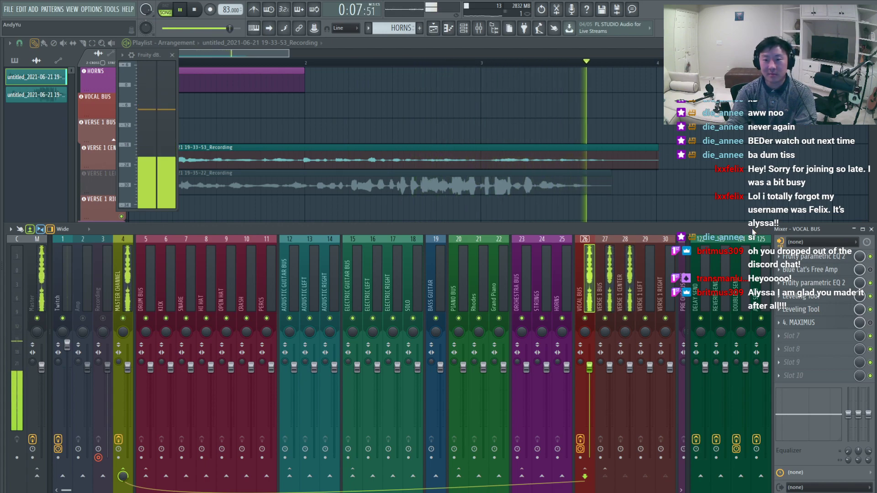
key("space")
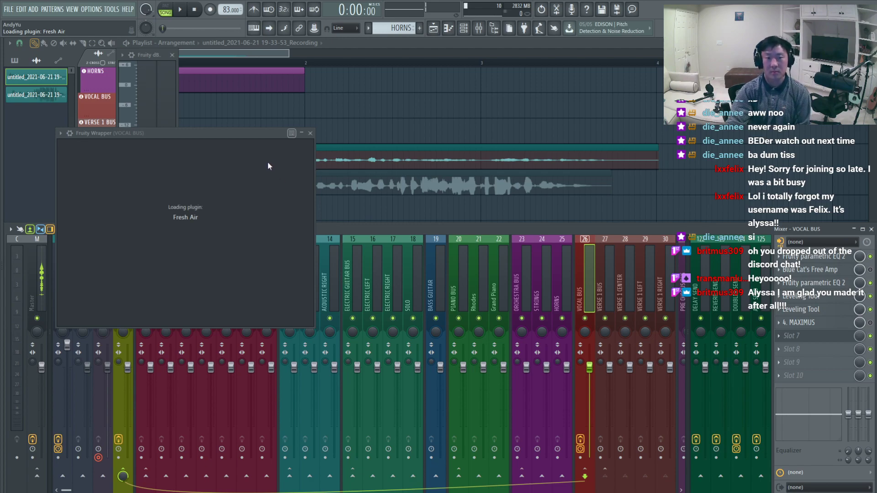
Load Fresh Air into slot 7 of the VOCAL BUS, place its window beside the dB meter, and test its link toggle.
left_click_drag(268, 131, 395, 61)
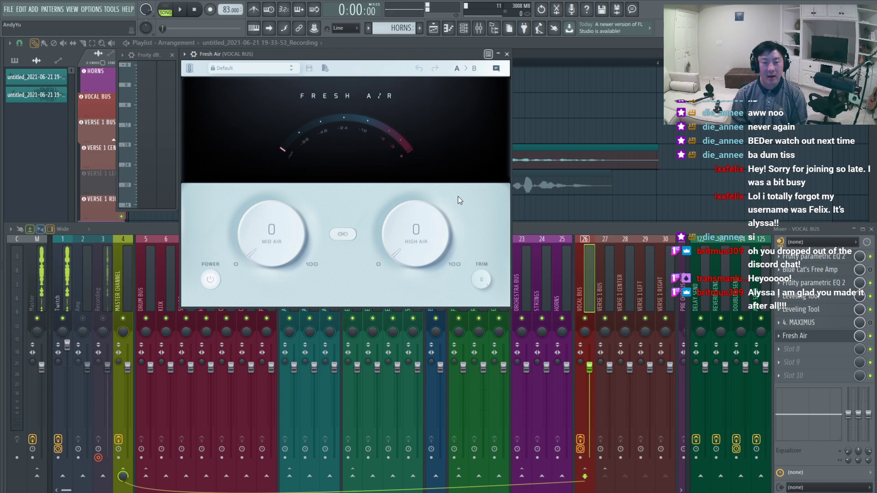
left_click(340, 243)
left_click(341, 243)
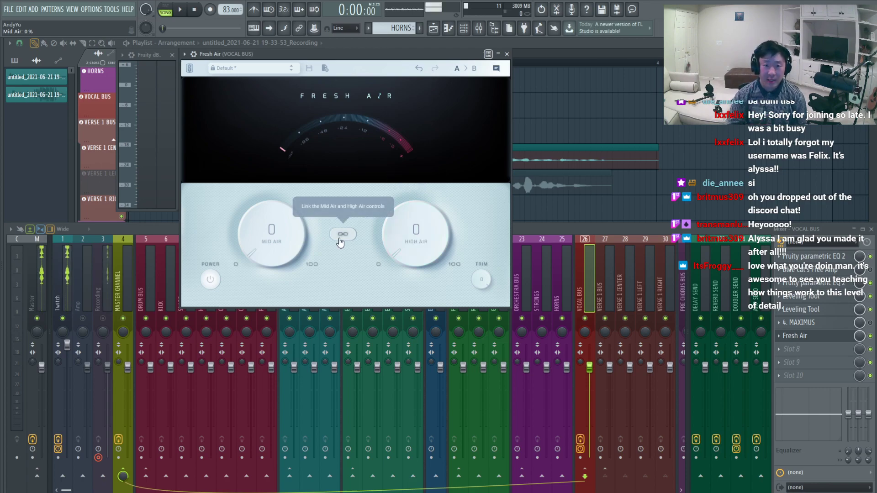
Try Fresh Air's Mid Air and High Air controls separately and linked, returning both to 0 and unlinking them.
left_click_drag(271, 233, 274, 475)
left_click_drag(273, 264, 289, 286)
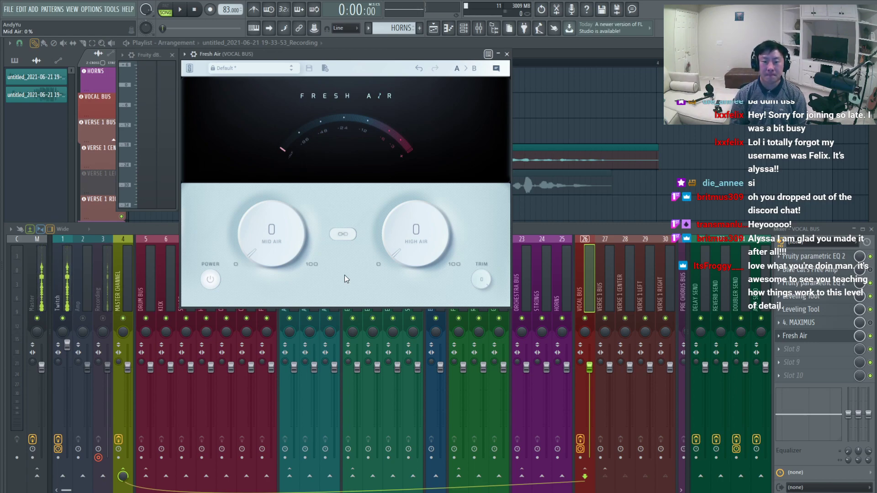
mouse_move(279, 251)
left_mouse_down()
mouse_move(276, 241)
mouse_move(278, 255)
left_mouse_up()
left_click_drag(423, 251, 419, 243)
left_click(343, 235)
left_click_drag(252, 245, 298, 247)
left_click(345, 237)
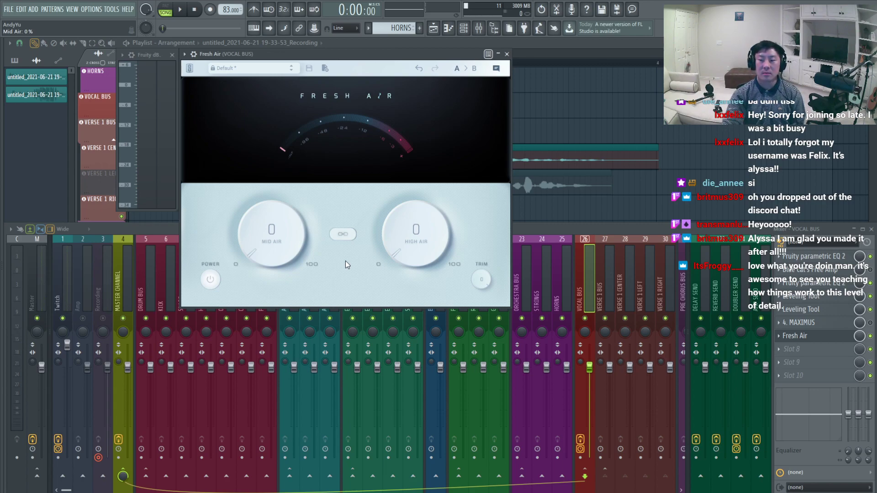
Remove 4. MAXIMUS from the VOCAL BUS and move Fresh Air up to slot 6, reopening and closing its window.
left_click(793, 303)
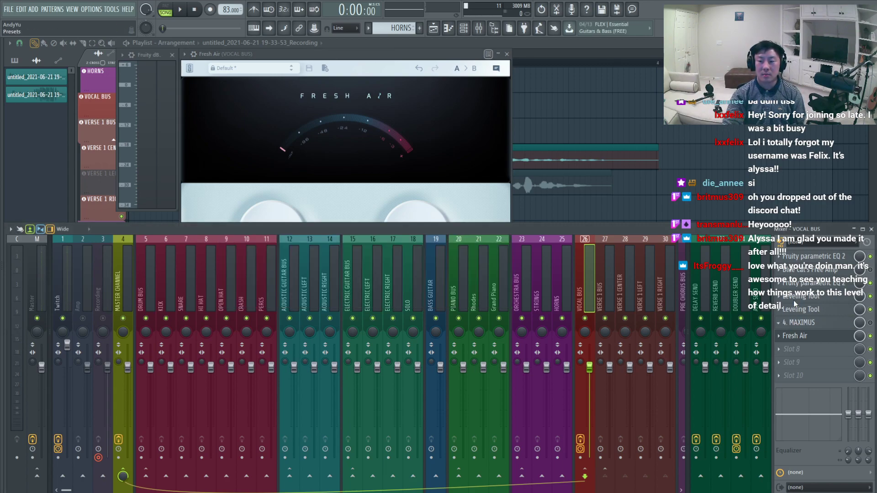
scroll(802, 336, "up", 1)
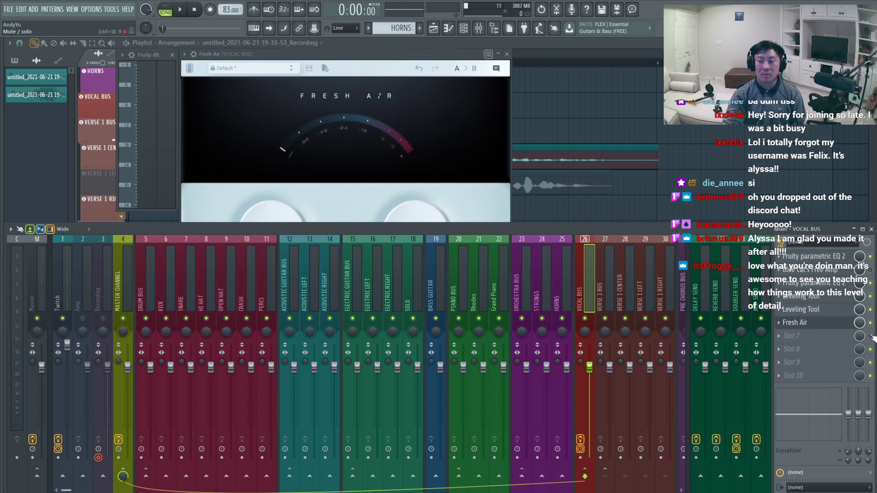
left_click(817, 323)
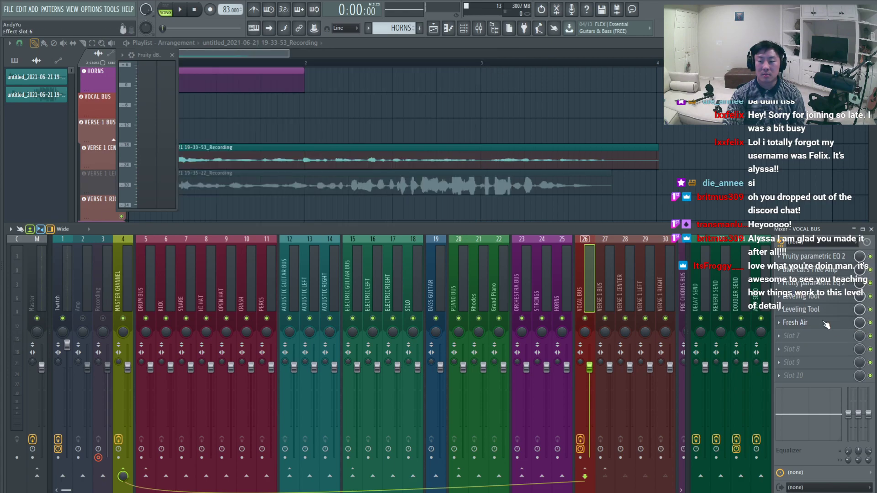
left_click(821, 324)
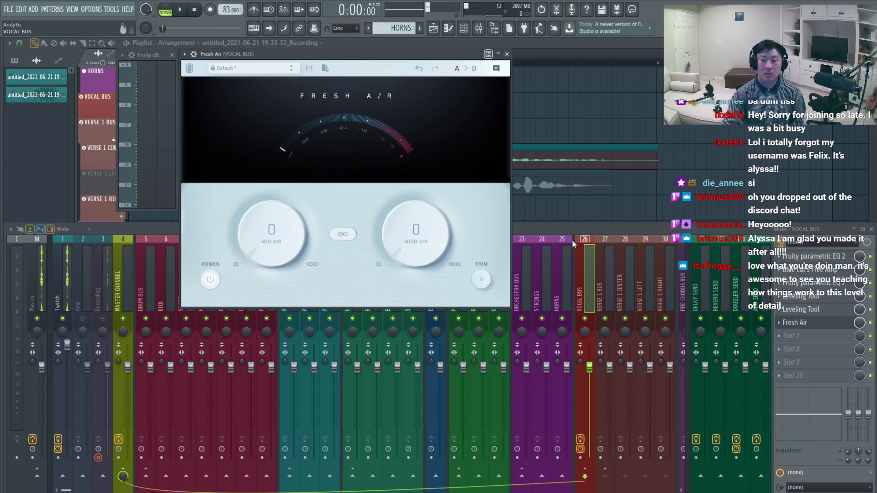
left_click(585, 233)
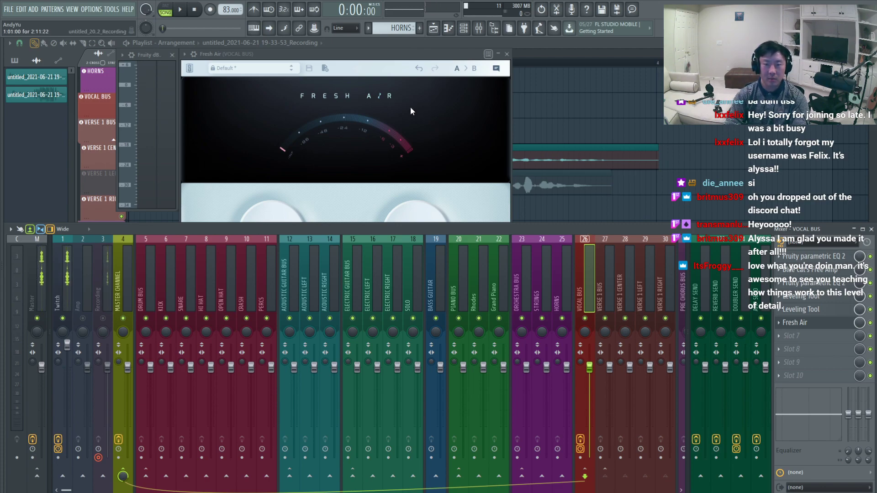
left_click(349, 52)
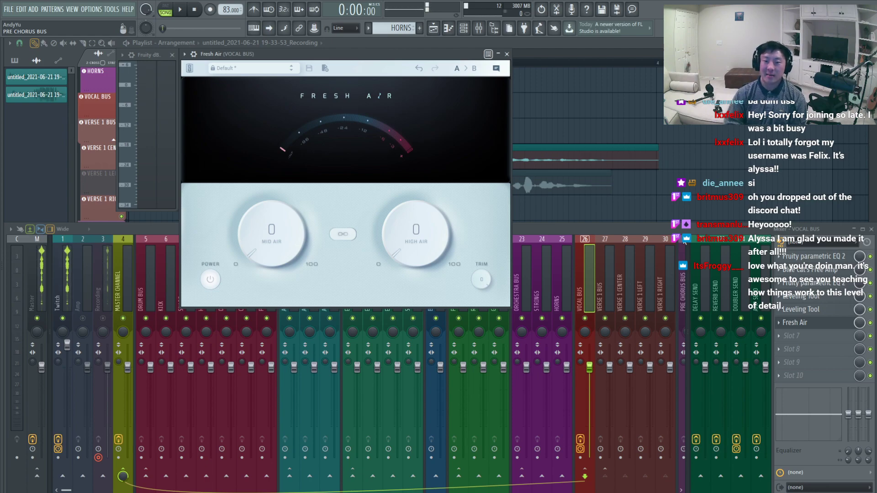
left_click(507, 54)
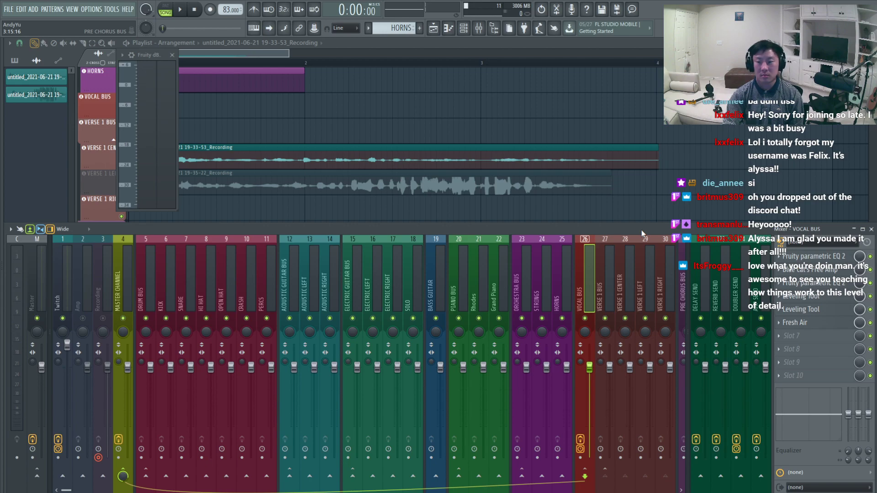
Review the settings of both Fruity parametric EQ 2 and both Leveling Tool plugins on the VOCAL BUS in chain order.
left_click(801, 257)
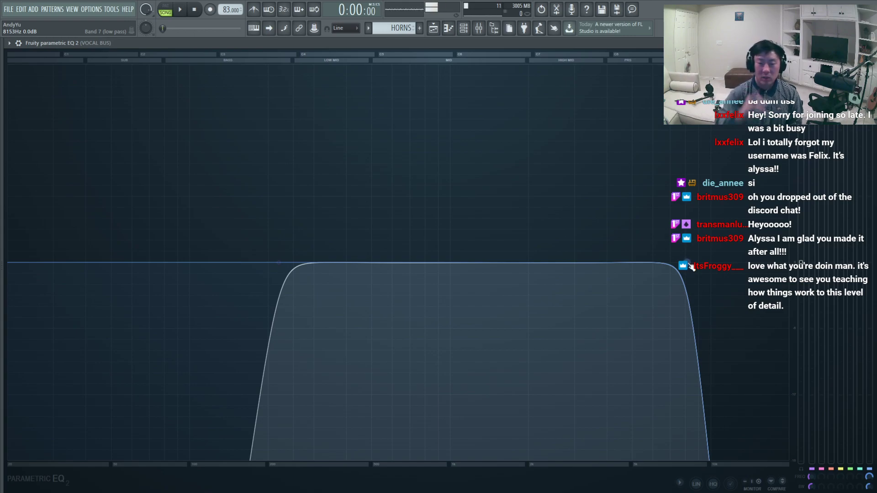
left_click(871, 43)
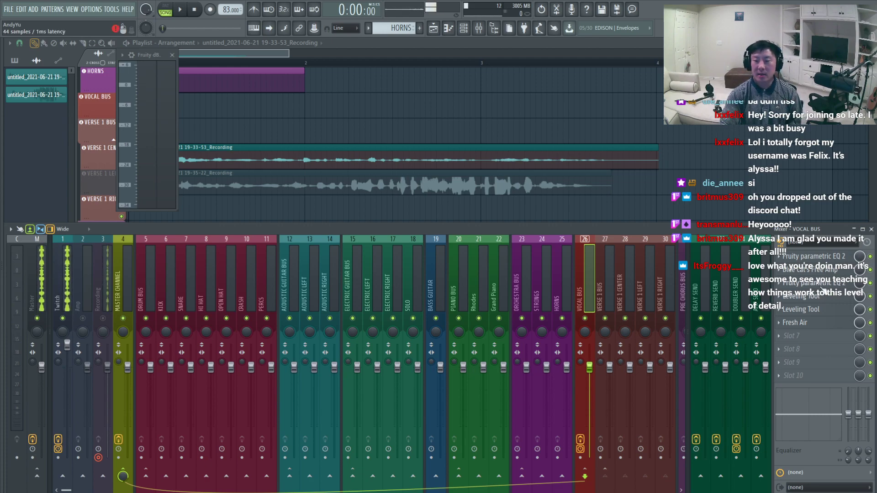
left_click(820, 284)
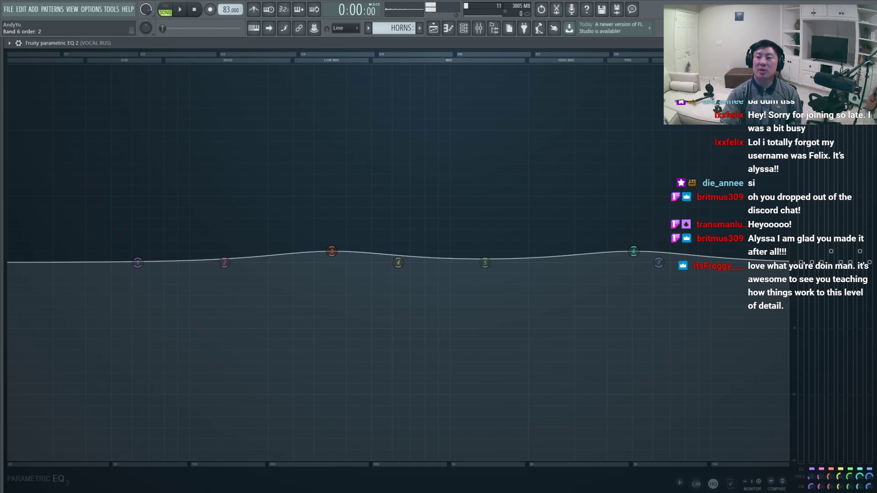
left_click(871, 43)
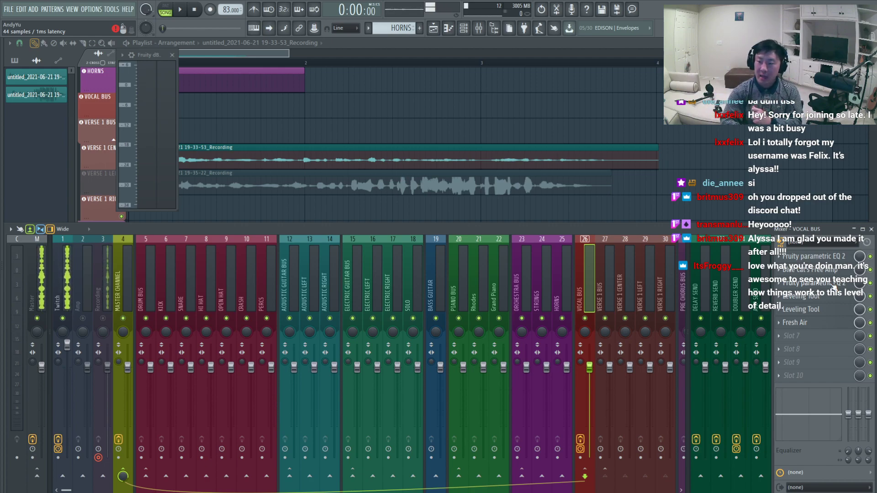
left_click(815, 297)
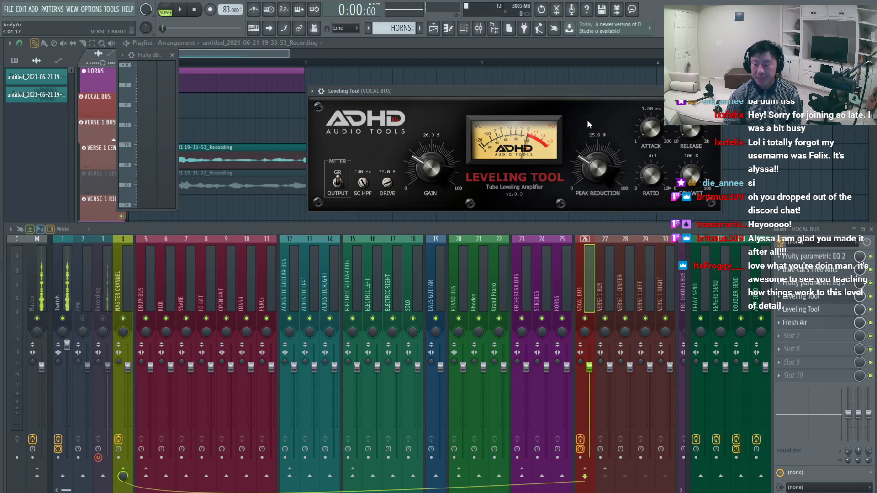
left_click(822, 299)
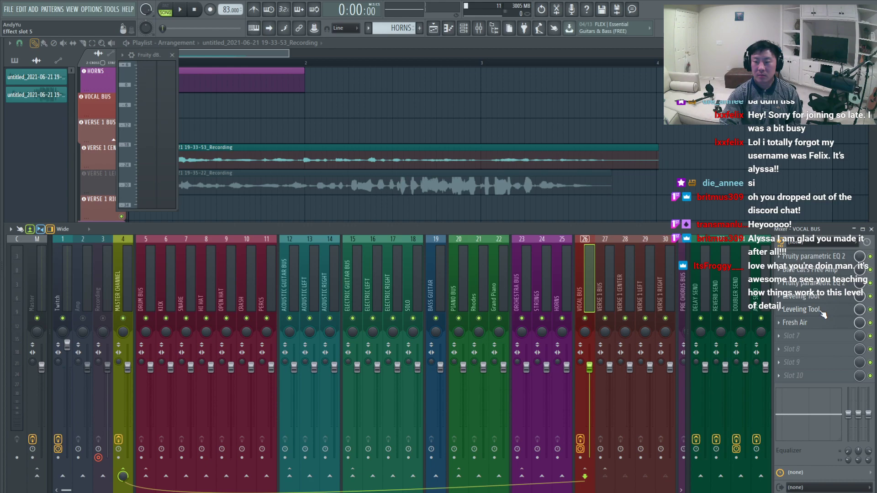
left_click(821, 310)
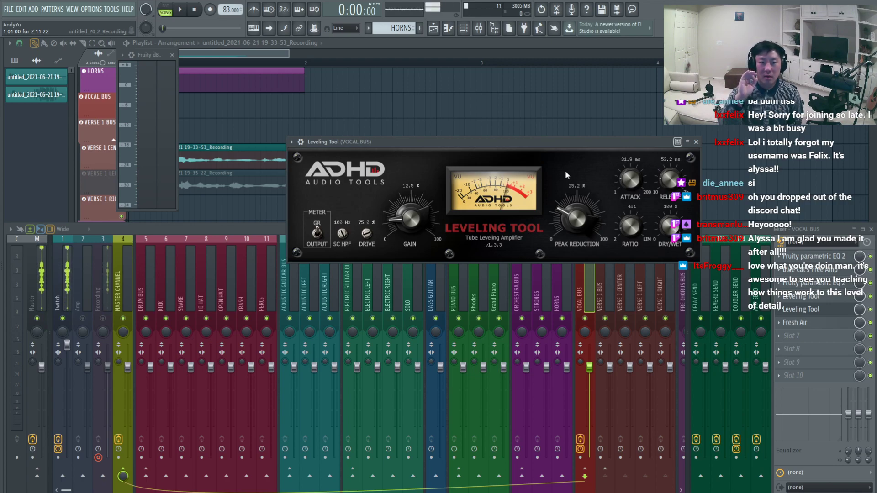
left_click(696, 143)
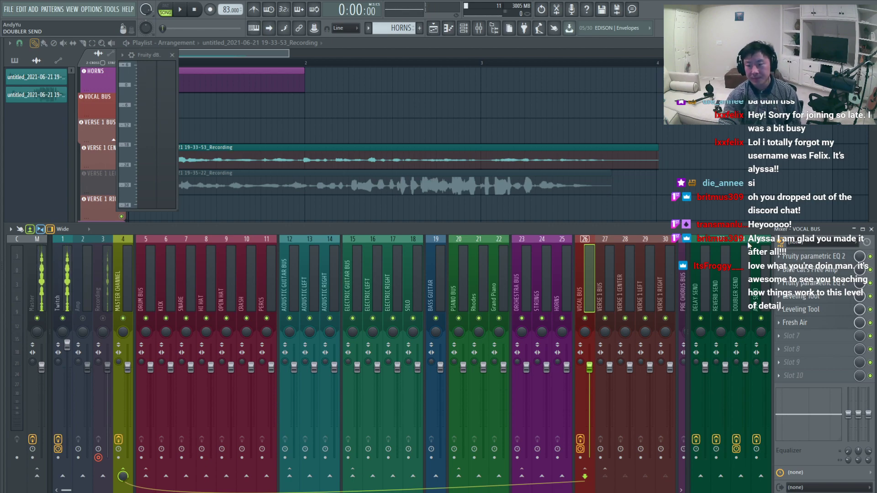
Link Mid Air and High Air in Fresh Air on the VOCAL BUS, set both to 5%, and close the plugin.
left_click(794, 322)
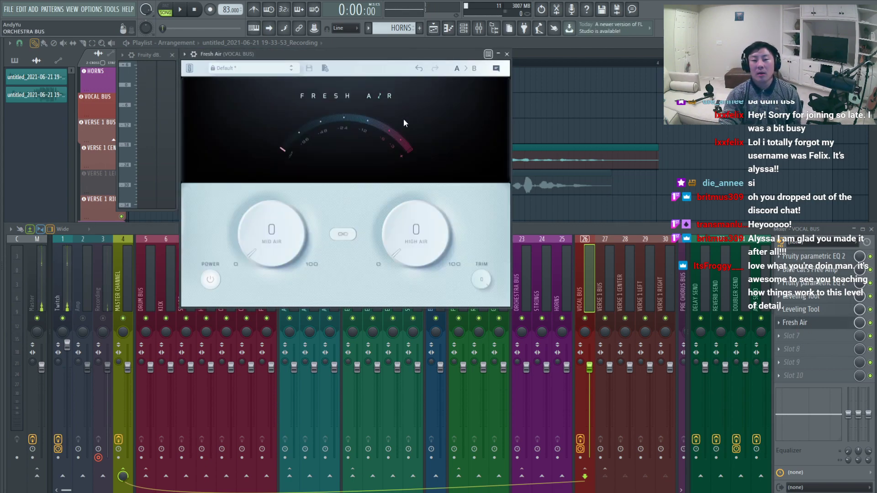
left_click_drag(409, 54, 530, 65)
left_click(473, 242)
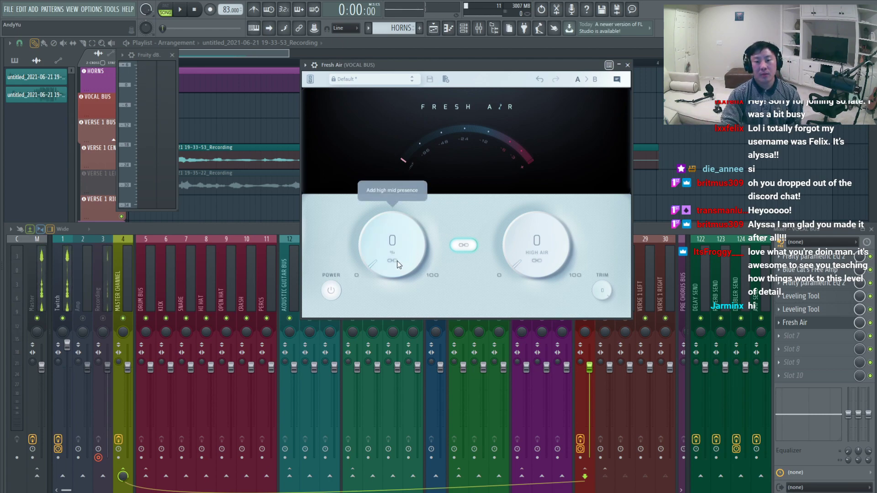
left_click_drag(394, 261, 424, 234)
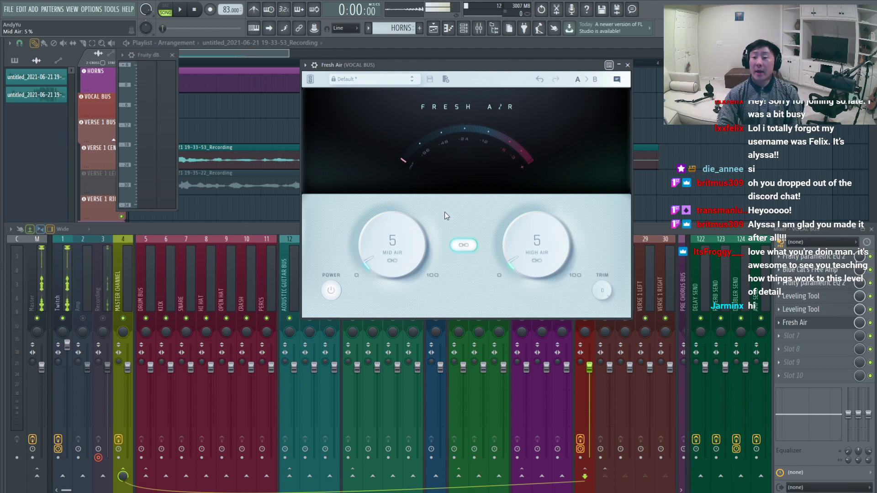
left_click(628, 65)
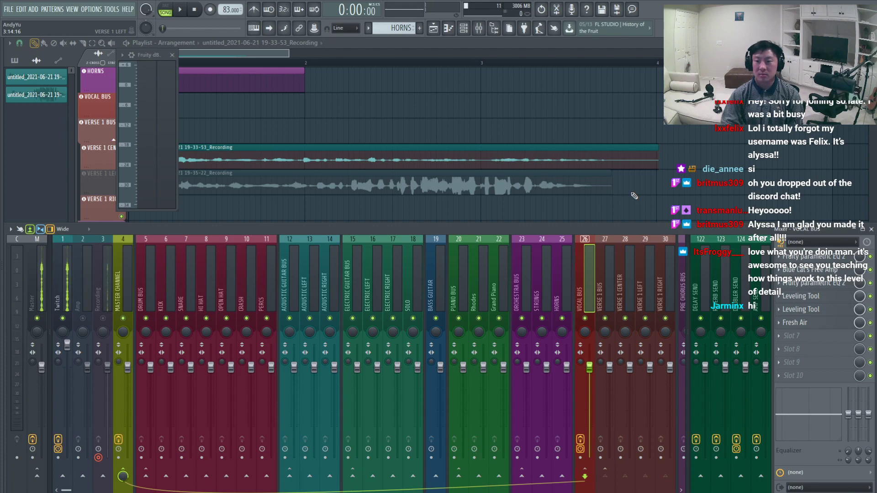
View the entire track layout in the playlist with the mixer hidden, and bring the mixer back.
key("F9")
scroll(635, 192, "up", 5)
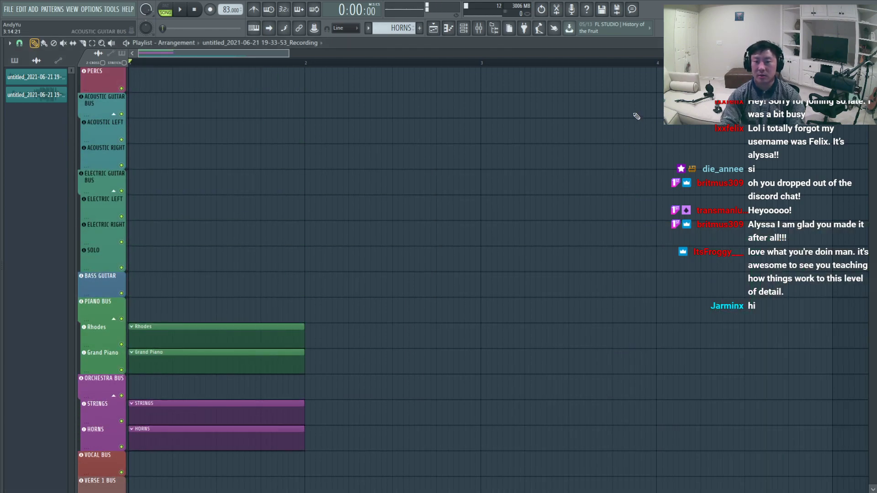
scroll(653, 157, "down", 4)
scroll(658, 167, "down", 2)
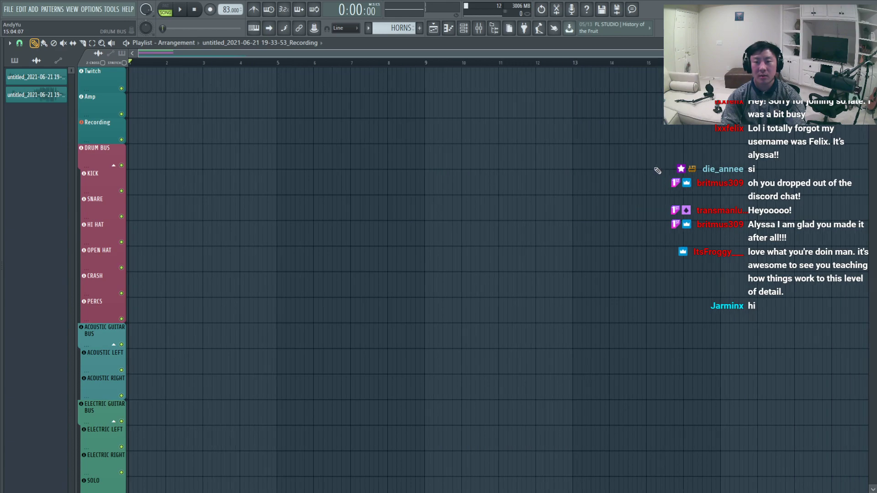
scroll(658, 173, "down", 5)
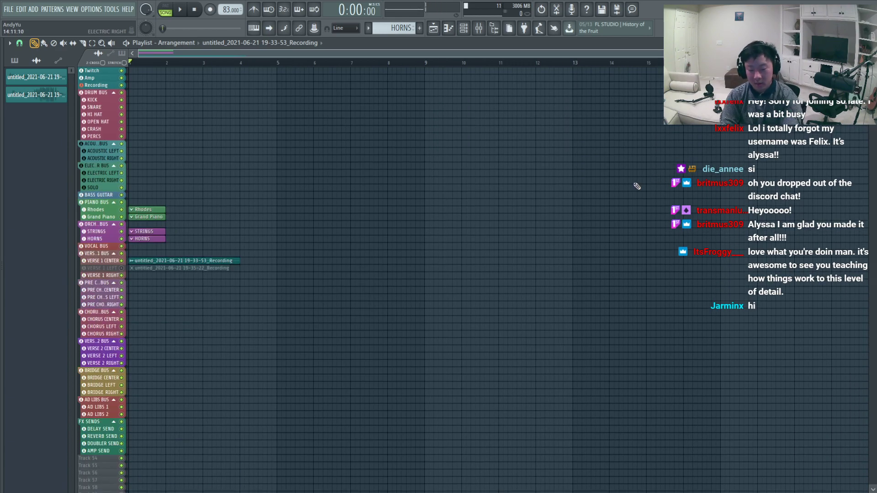
key("F9")
key("F9")
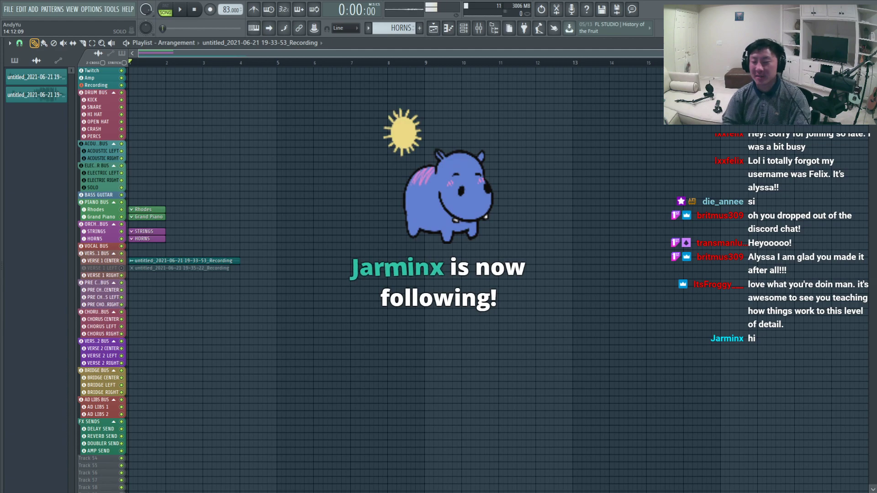
key("F9")
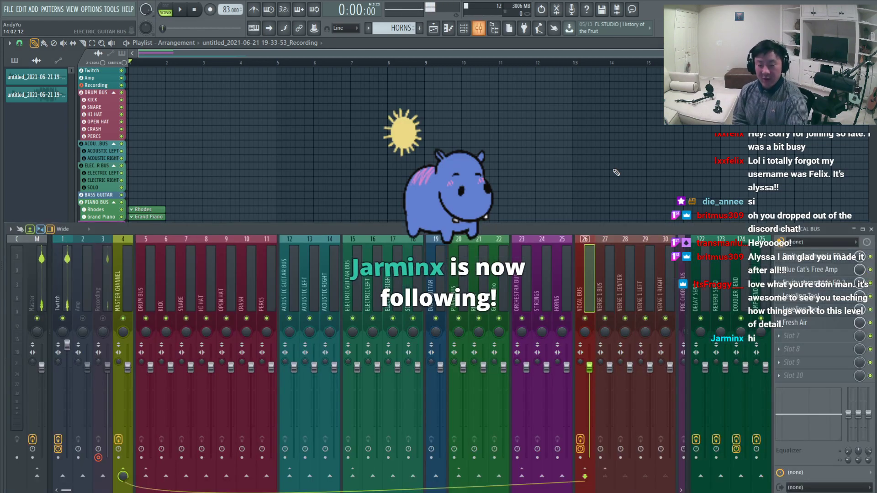